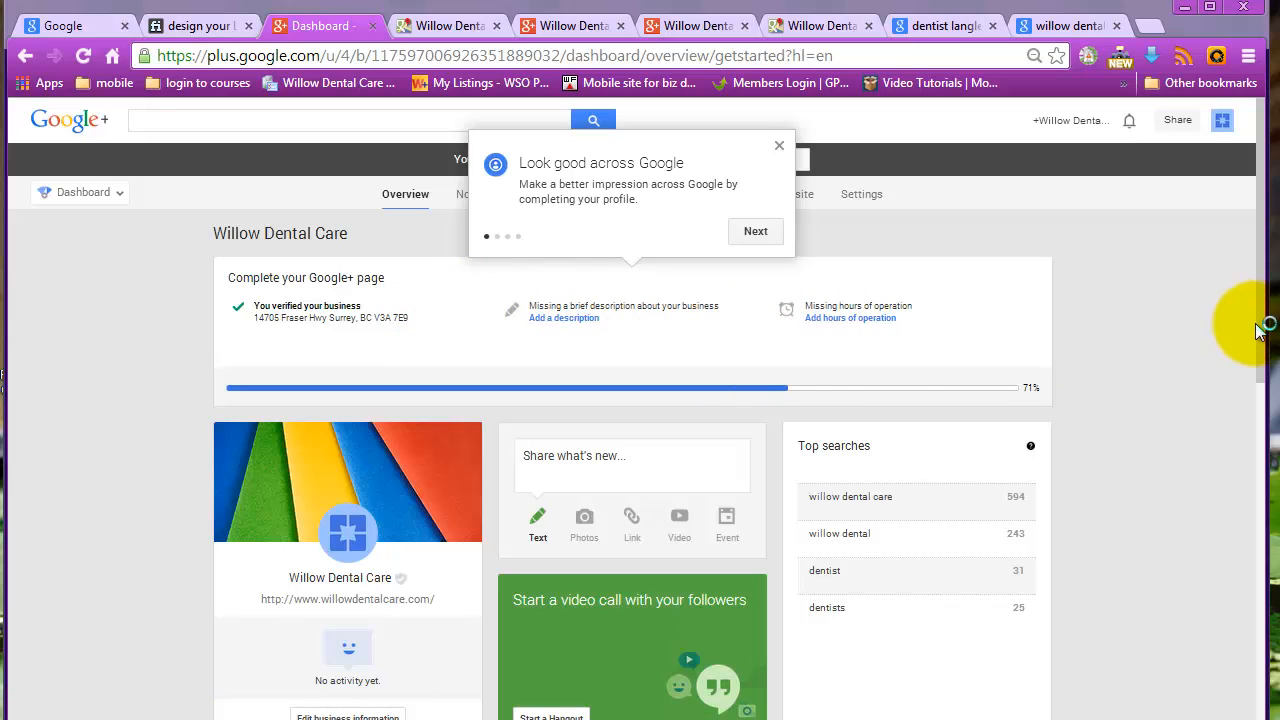
View the Willow Dental Care dashboard and the Google+ page of Willow Dental Care Westend
mouse_move(1260, 340)
left_mouse_down()
mouse_move(1265, 468)
mouse_move(1250, 340)
left_mouse_up()
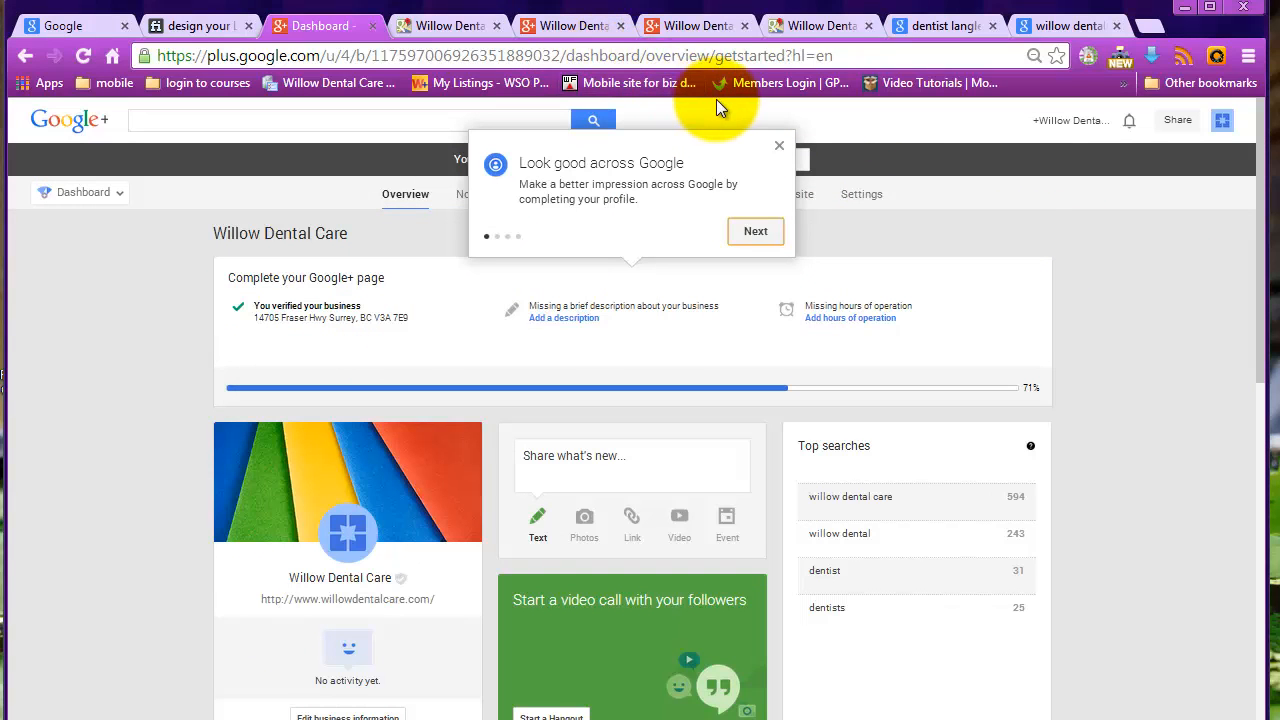
left_click(700, 27)
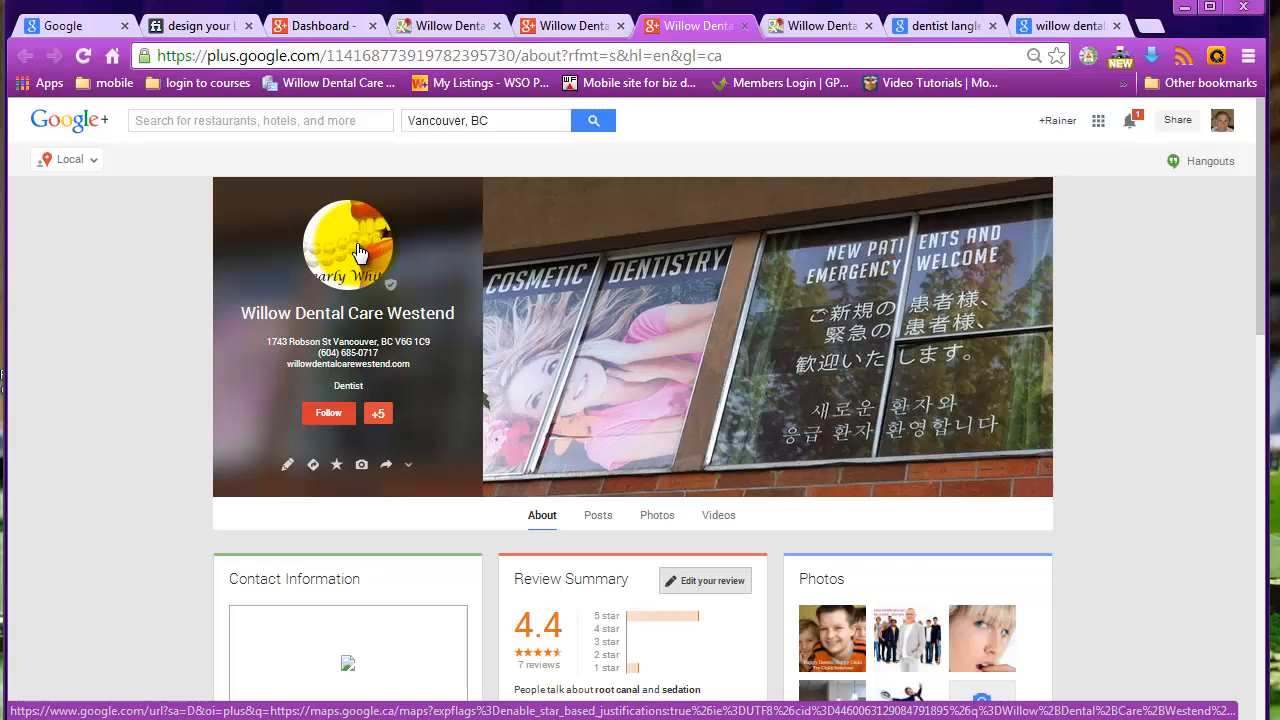
mouse_move(1261, 297)
left_mouse_down()
mouse_move(1258, 492)
mouse_move(1274, 622)
mouse_move(1253, 280)
left_mouse_up()
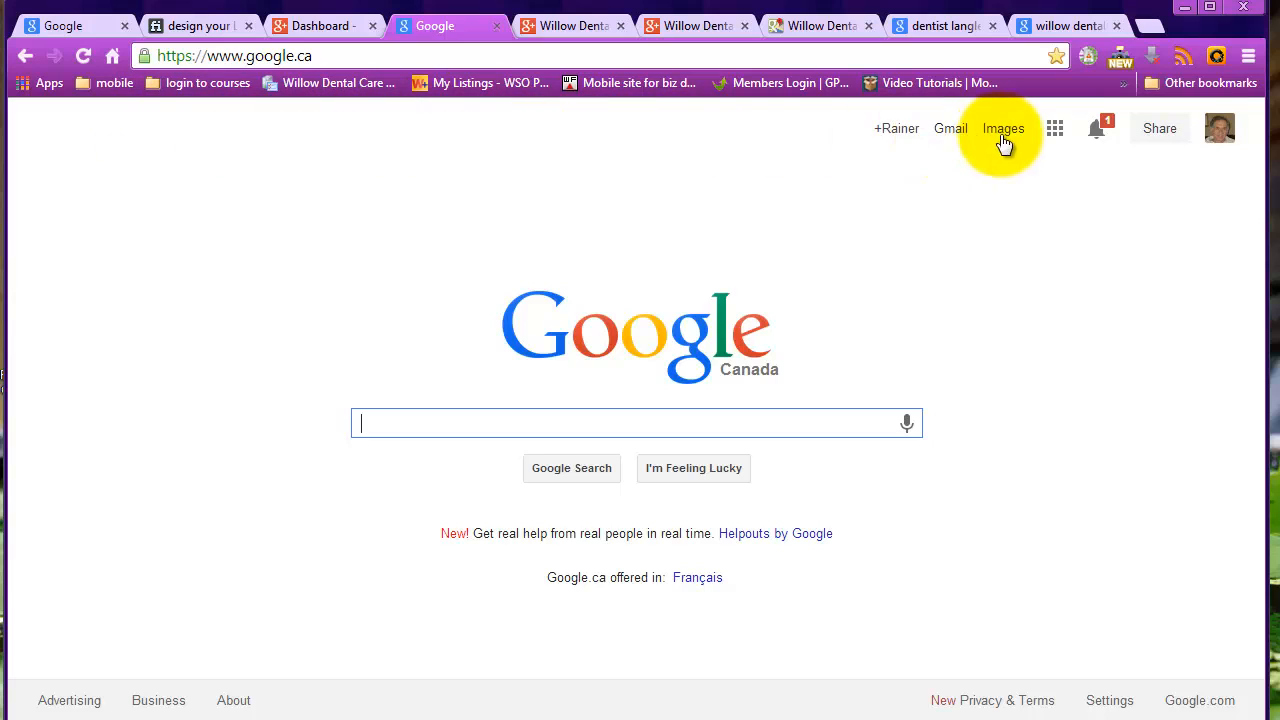
Open Google Maps from the Google home page and look up the Willow Dental Care listing in Surrey, BC
left_click(1056, 135)
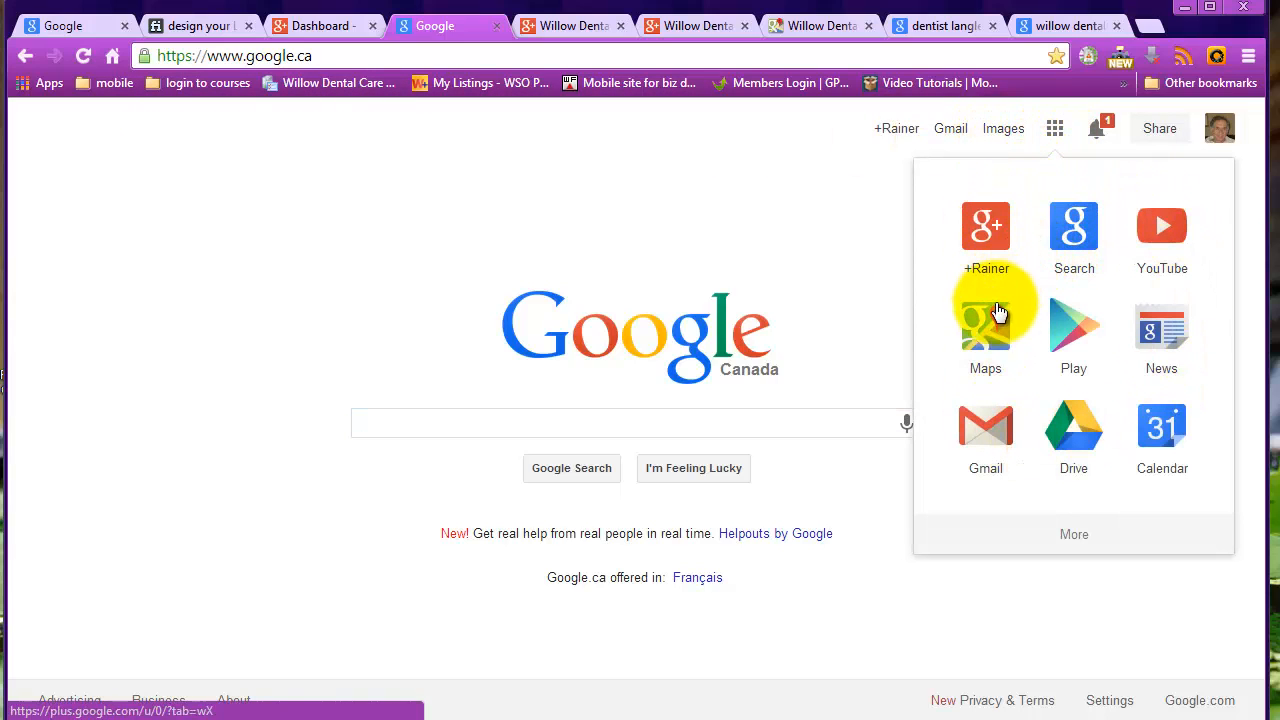
left_click(985, 335)
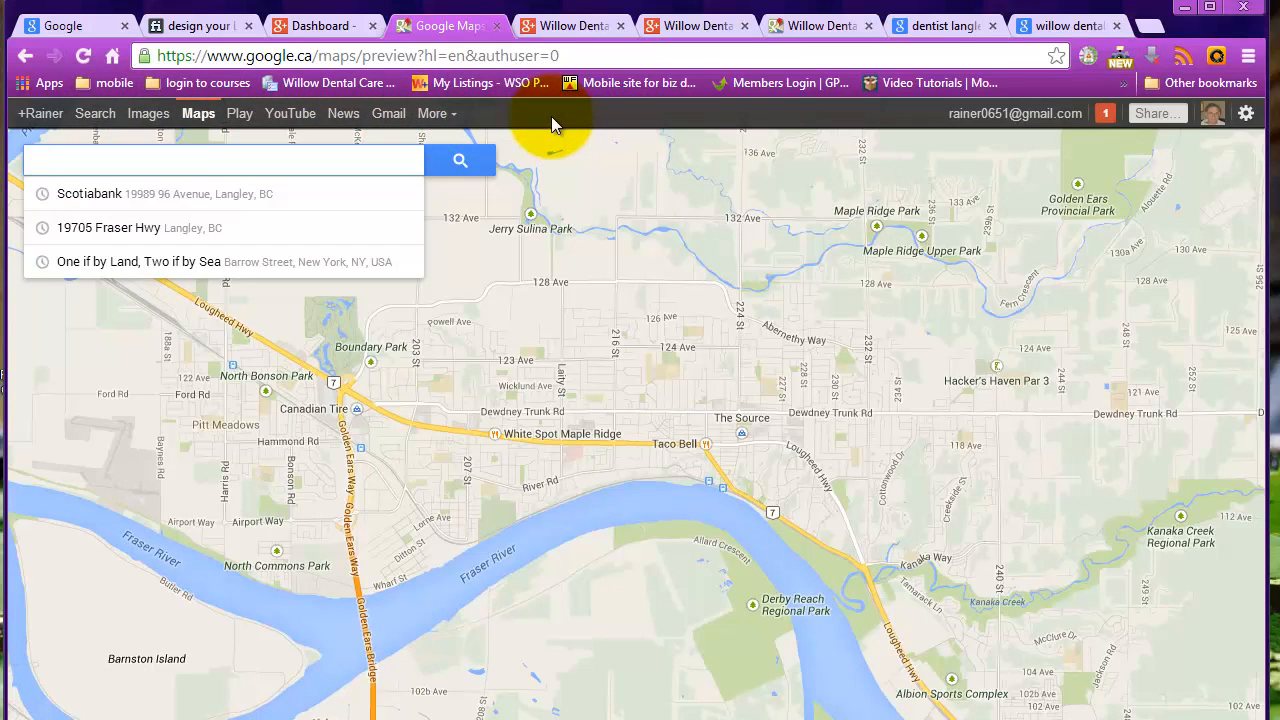
left_click(133, 156)
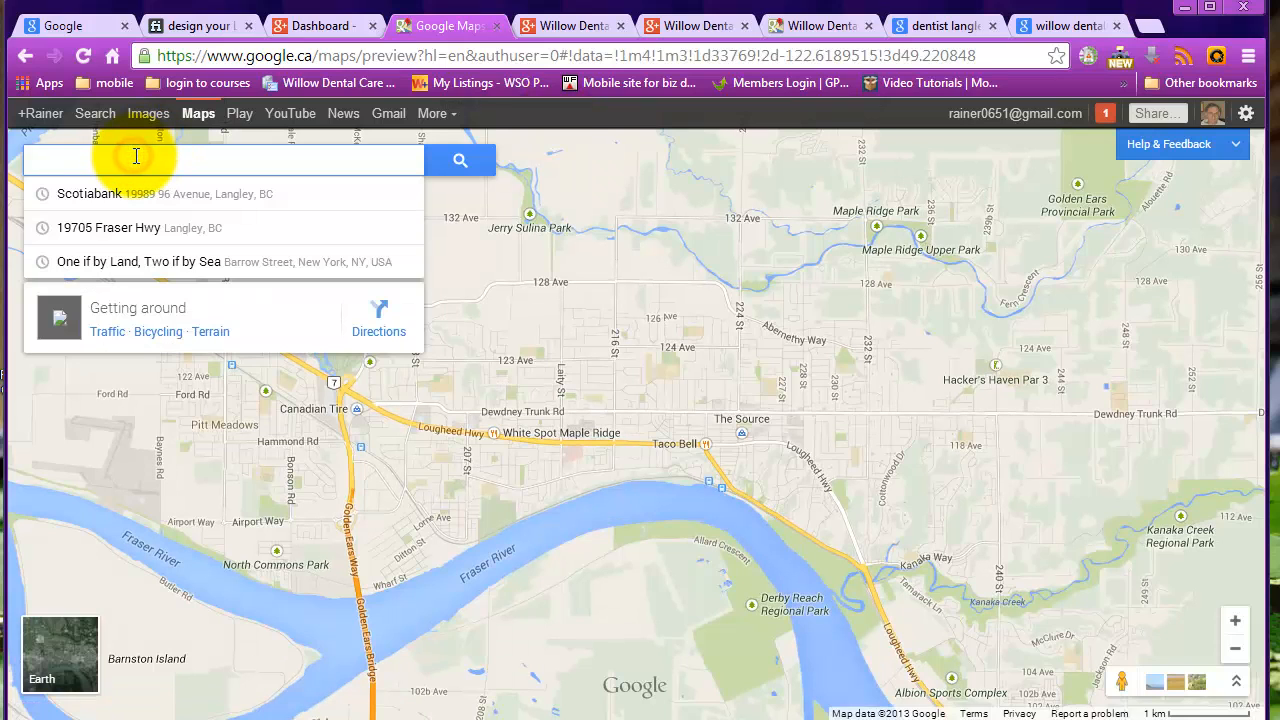
type("wil")
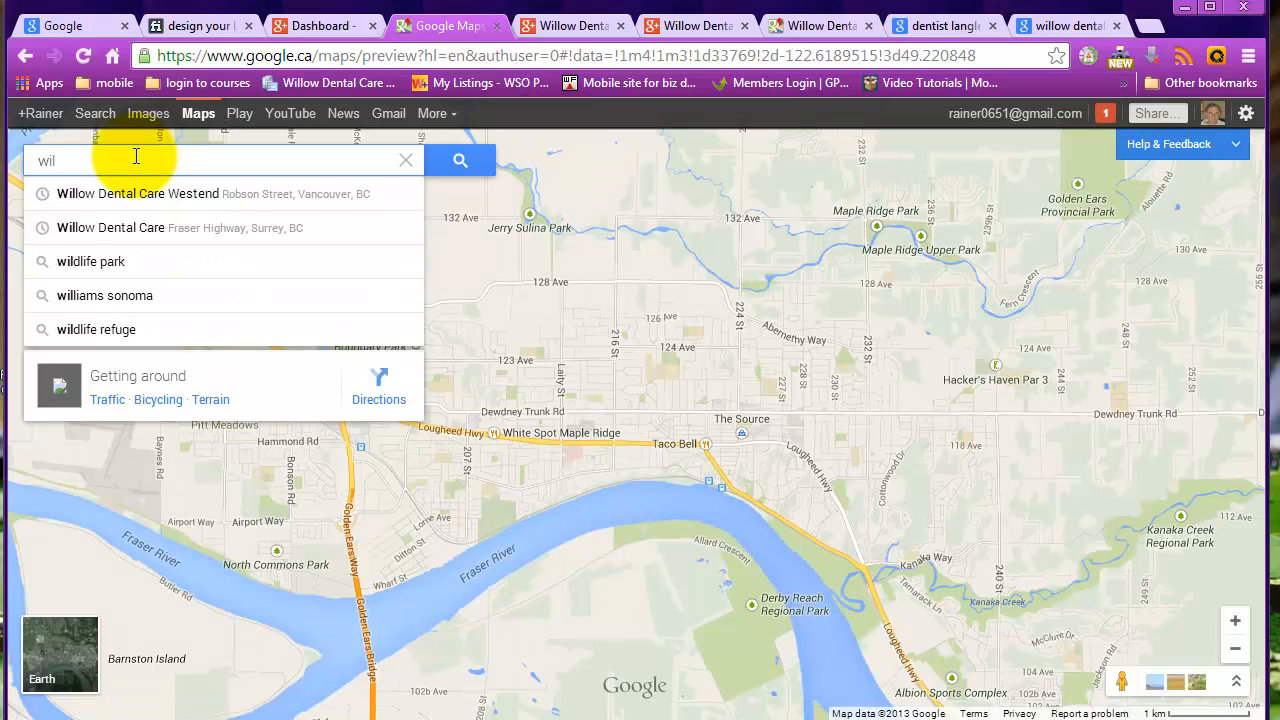
left_click(122, 228)
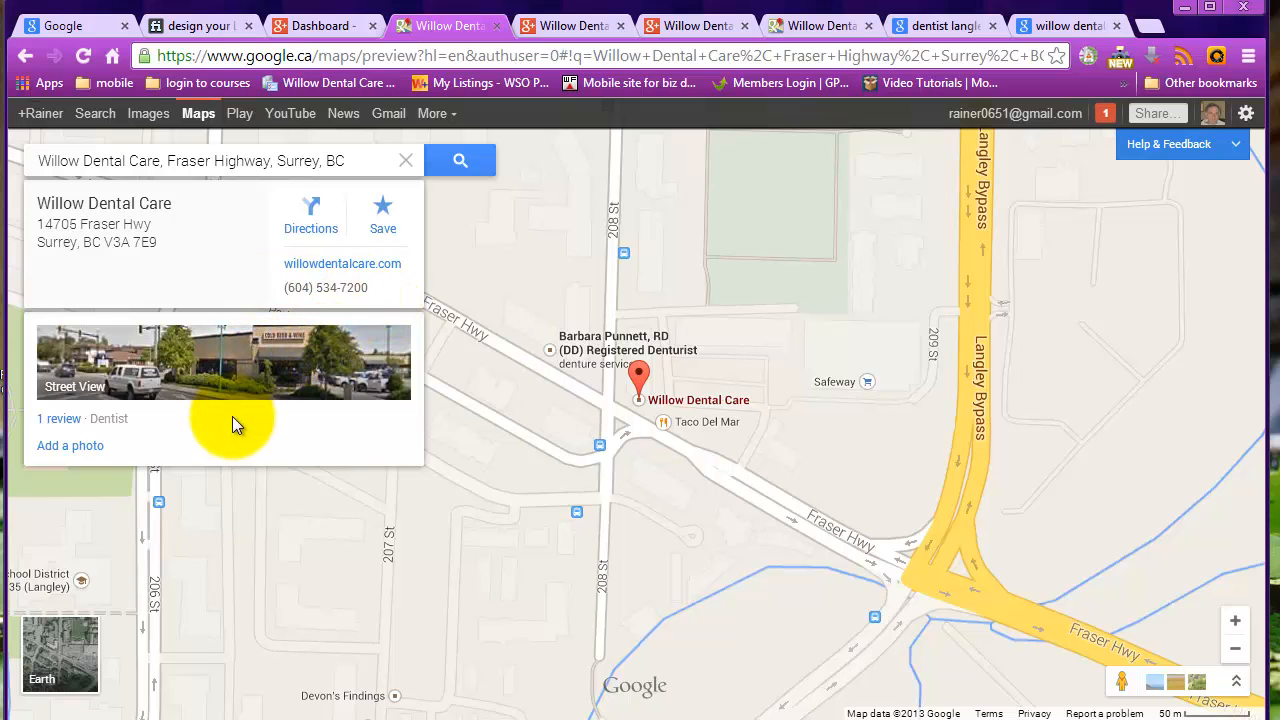
Open the listing's Google+ page from its review link, examine the contact information, reviews and photos, and close the page
left_click(61, 421)
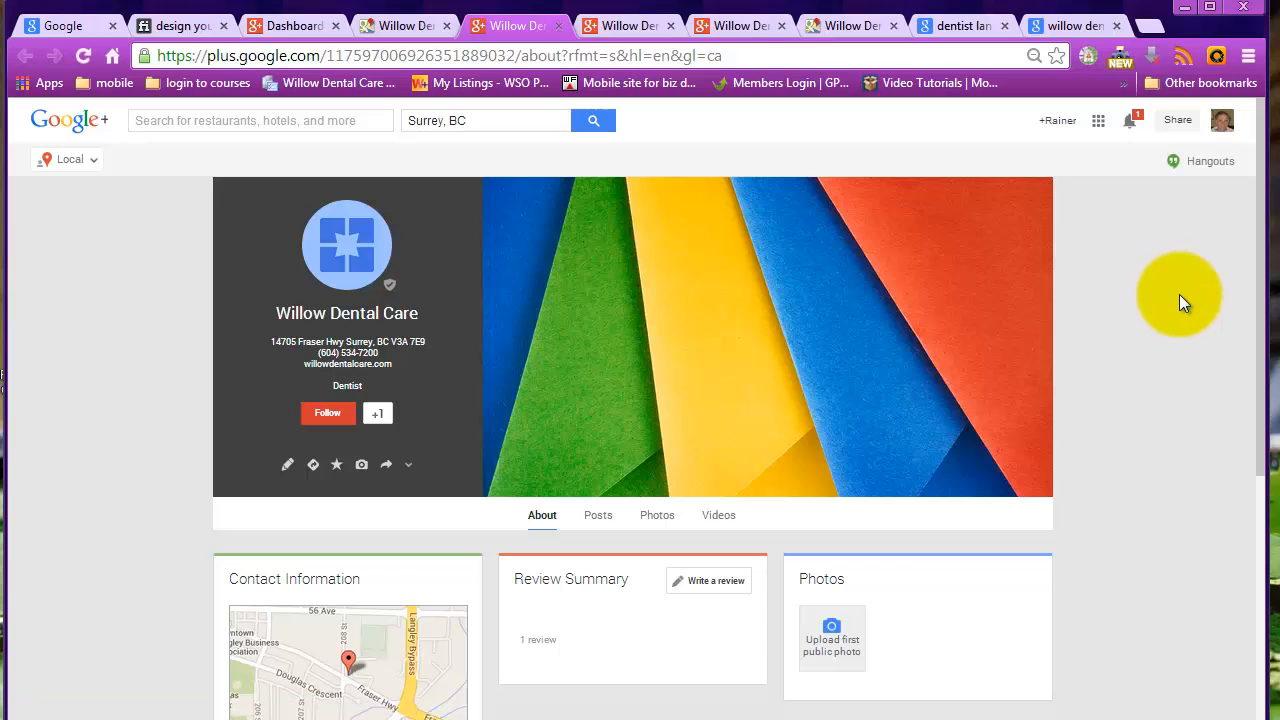
scroll(1179, 294, "down", 2)
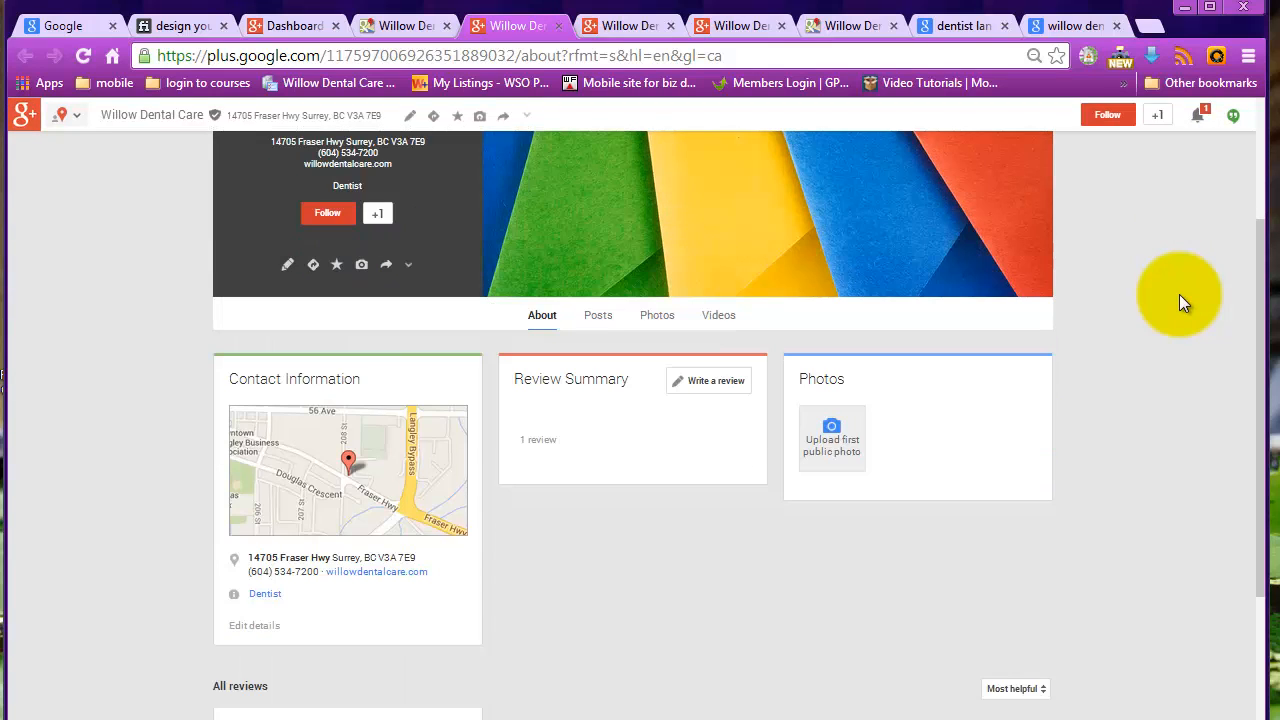
scroll(1179, 294, "down", 2)
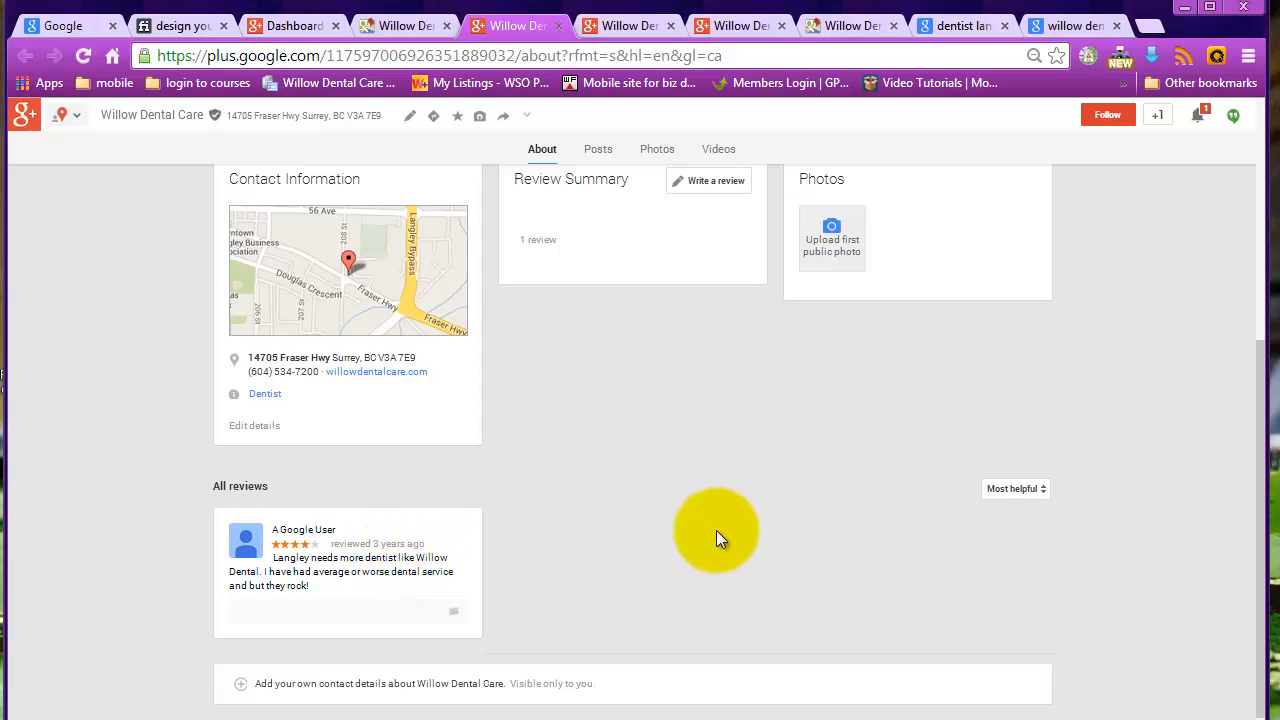
key("ctrl+w")
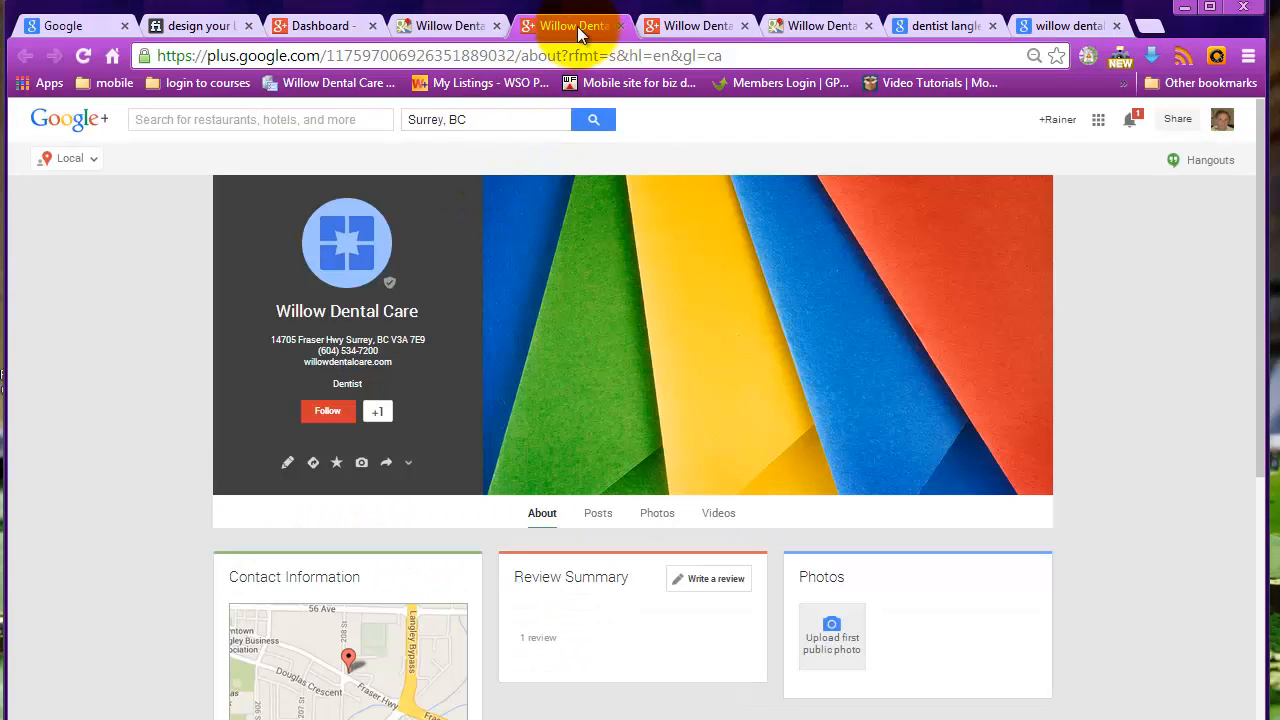
Compare the Google+ page of Willow Dental Care Westend with the Surrey Willow Dental Care page
left_click(693, 25)
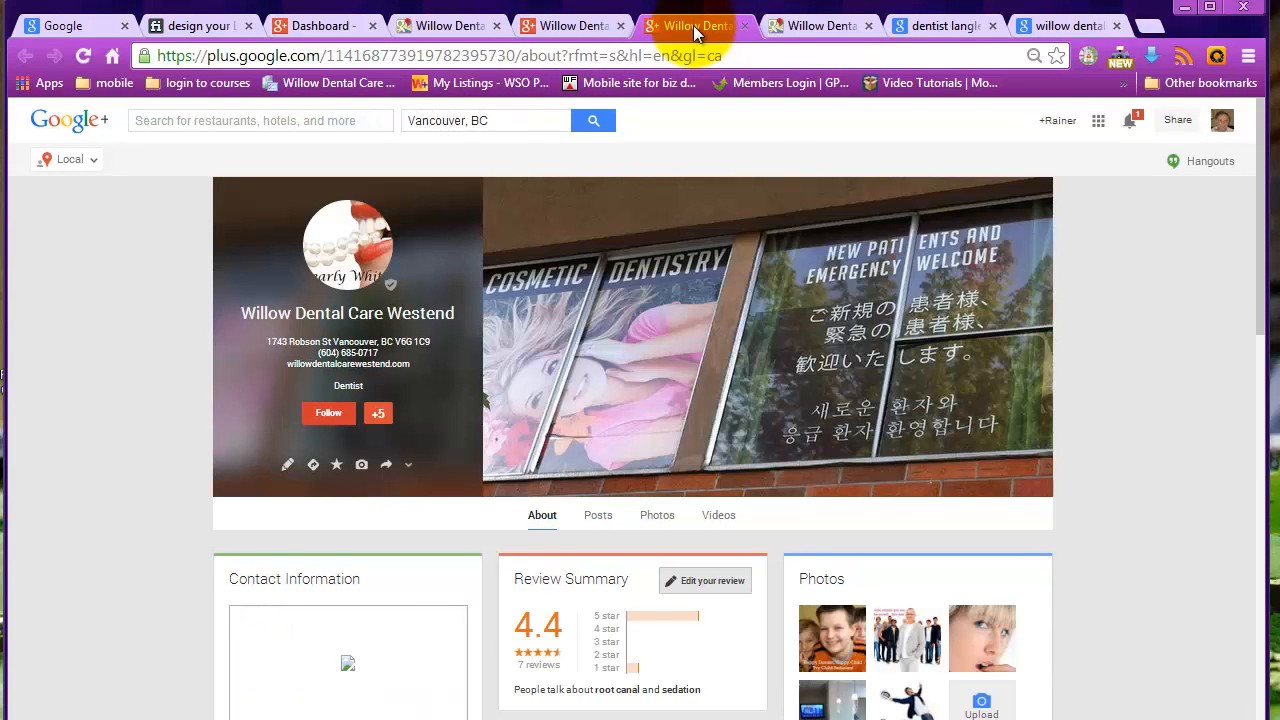
left_click(557, 26)
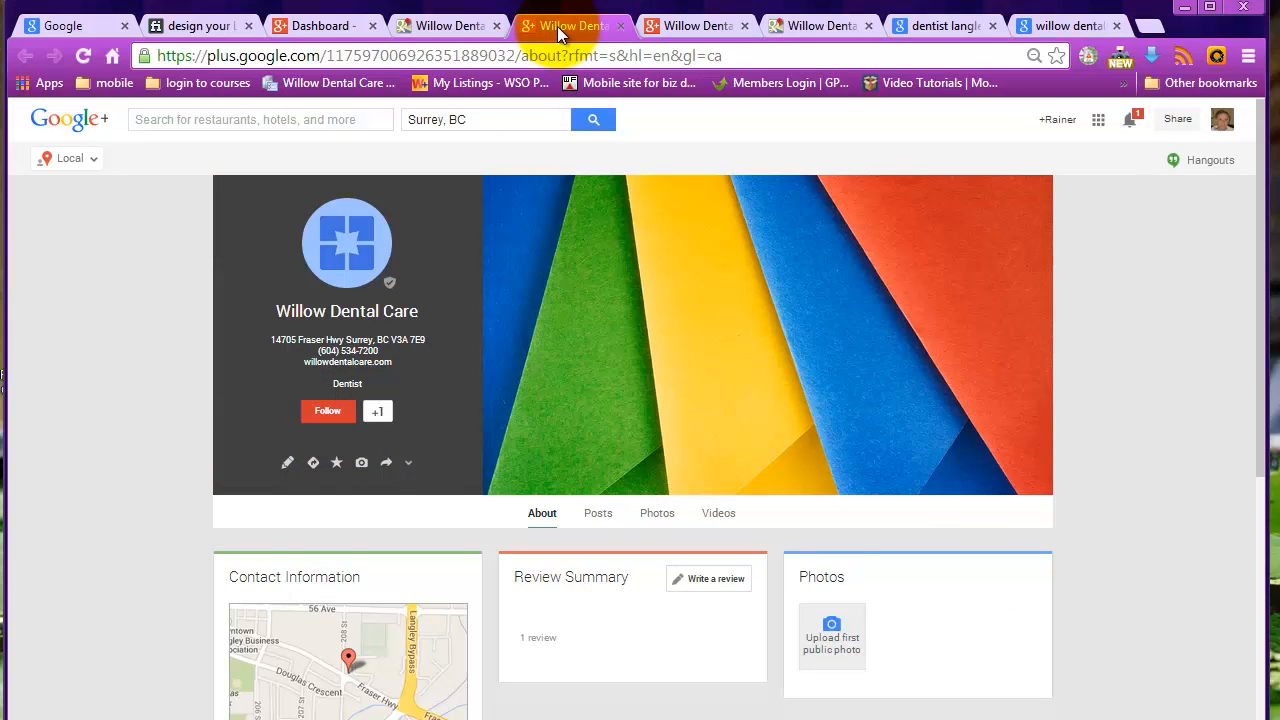
Examine the Google search results for "dentist langley", including the local listing, the organic results and the ads
key("ctrl+8")
left_click(191, 128)
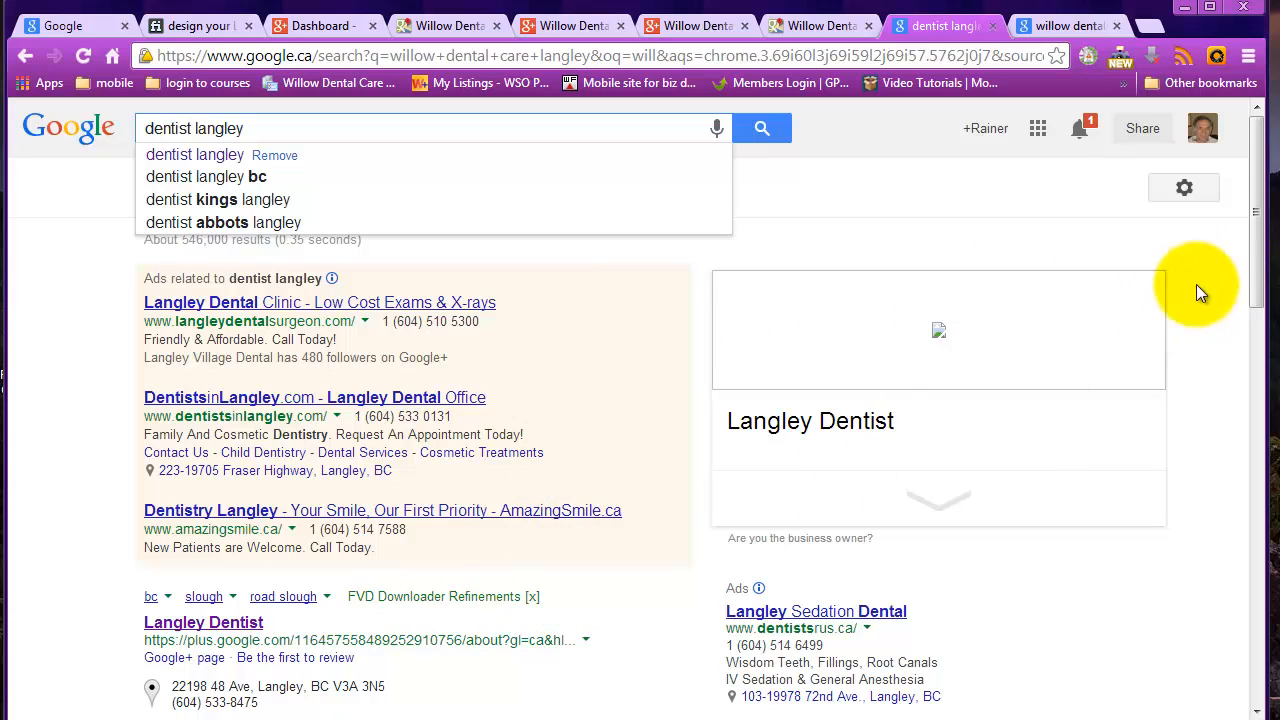
left_click_drag(1252, 271, 1257, 388)
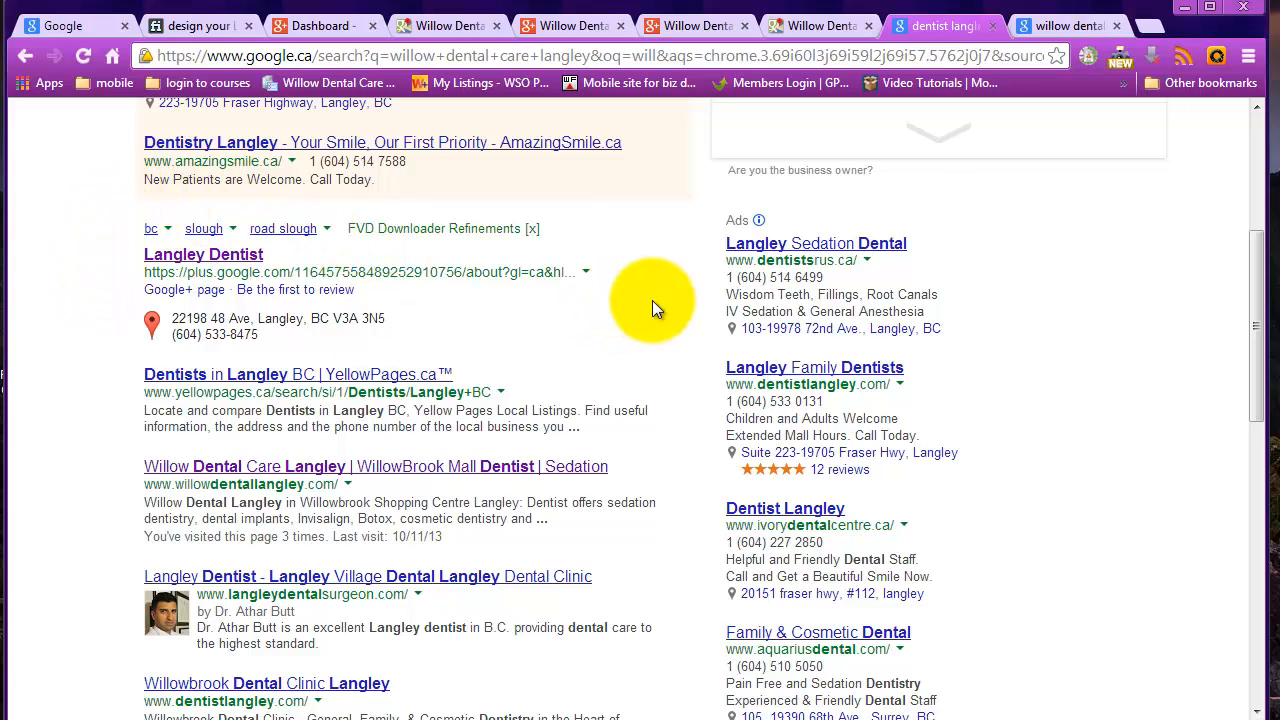
scroll(652, 303, "up", 1)
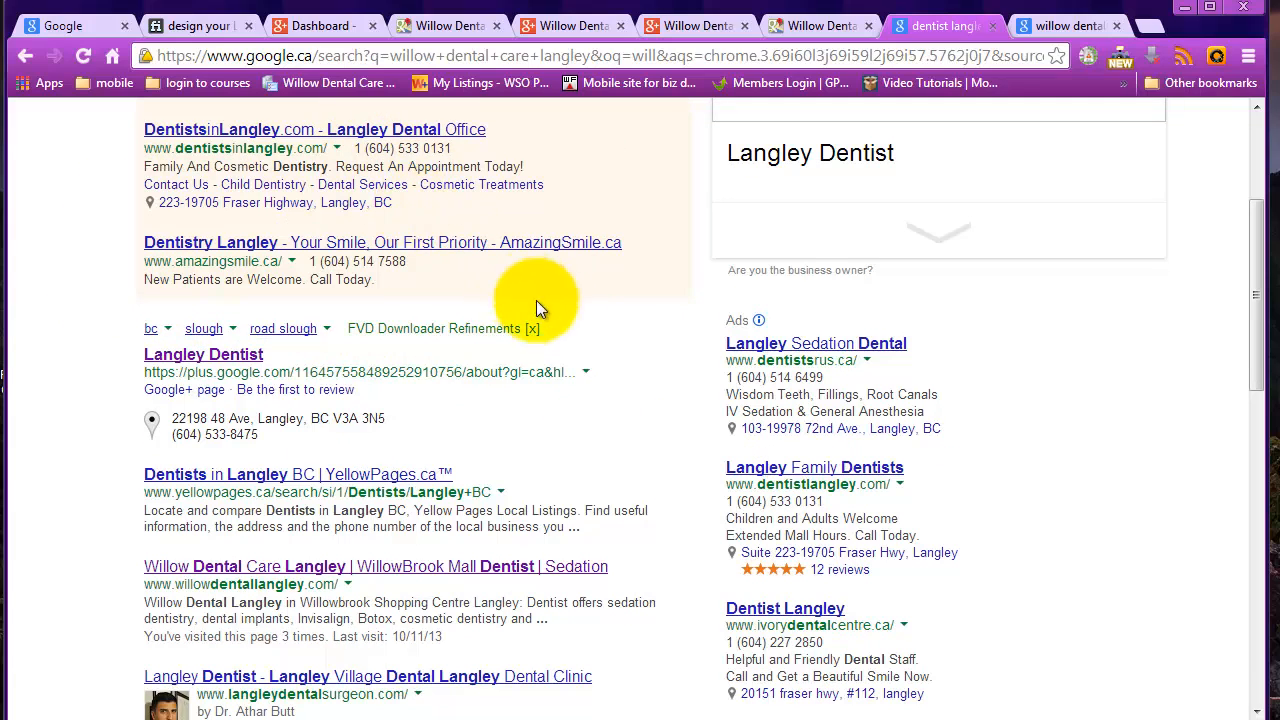
scroll(600, 360, "down", 1)
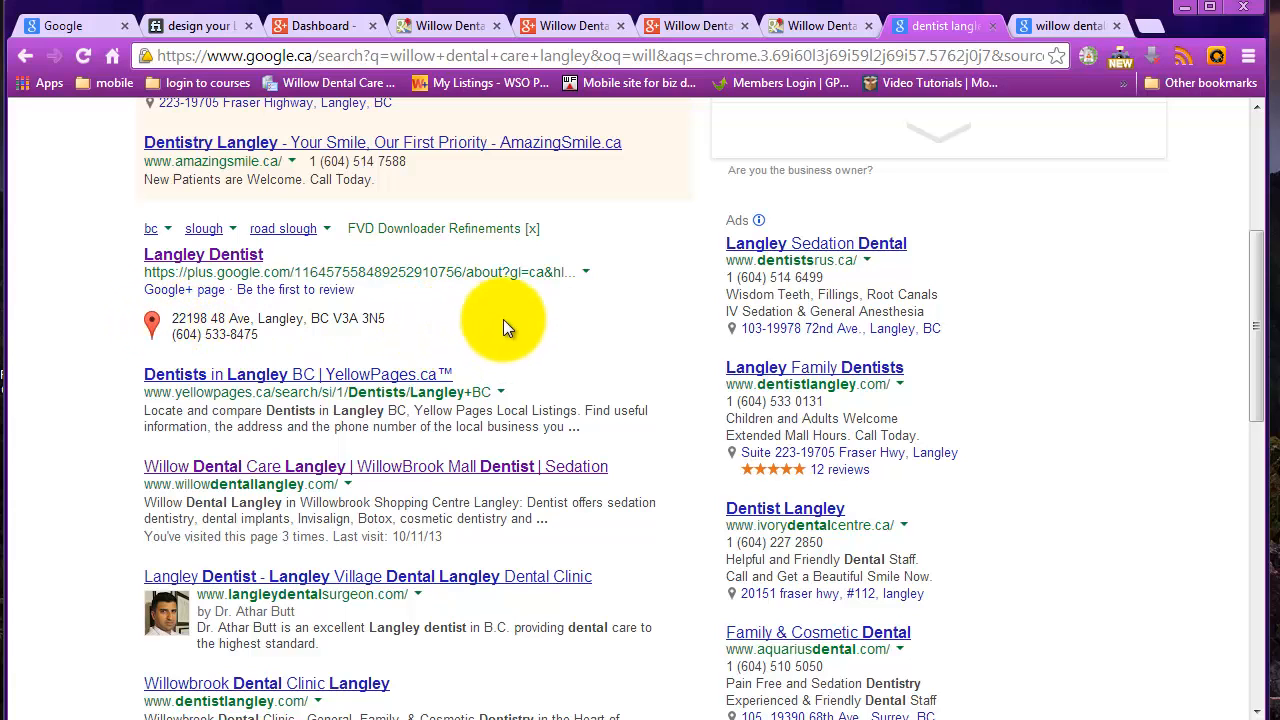
scroll(268, 383, "down", 2)
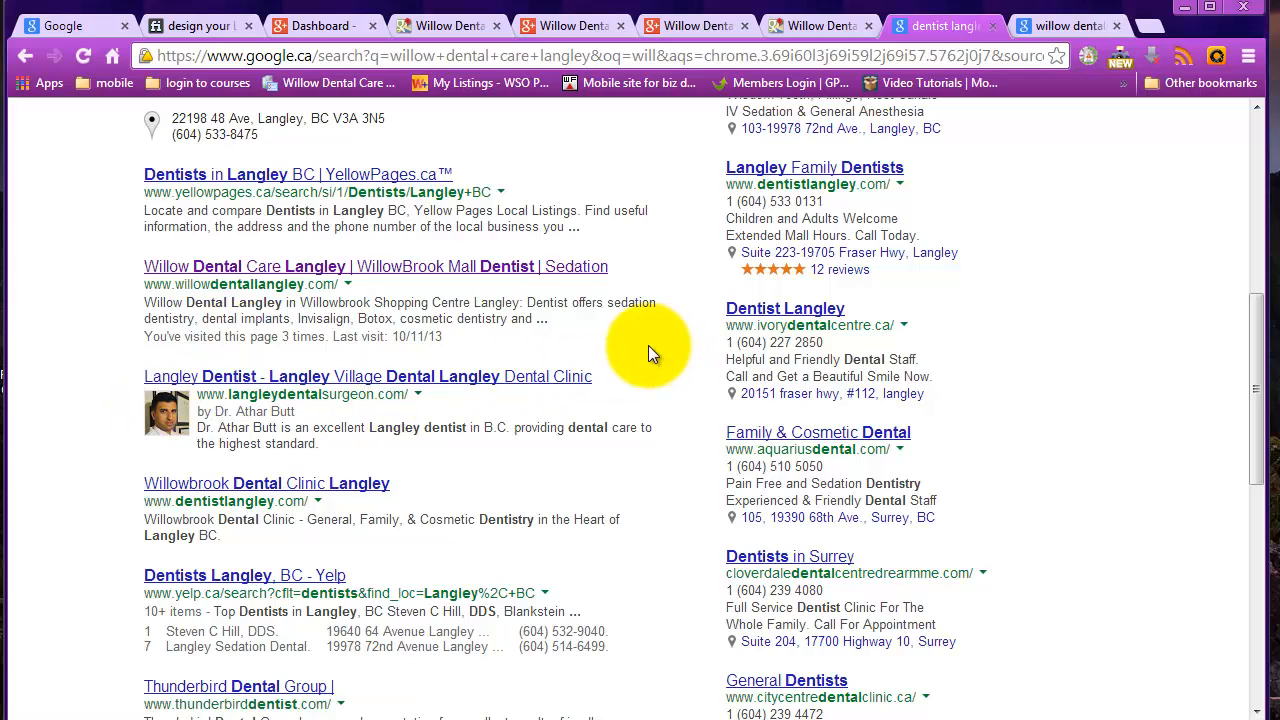
scroll(616, 370, "up", 1)
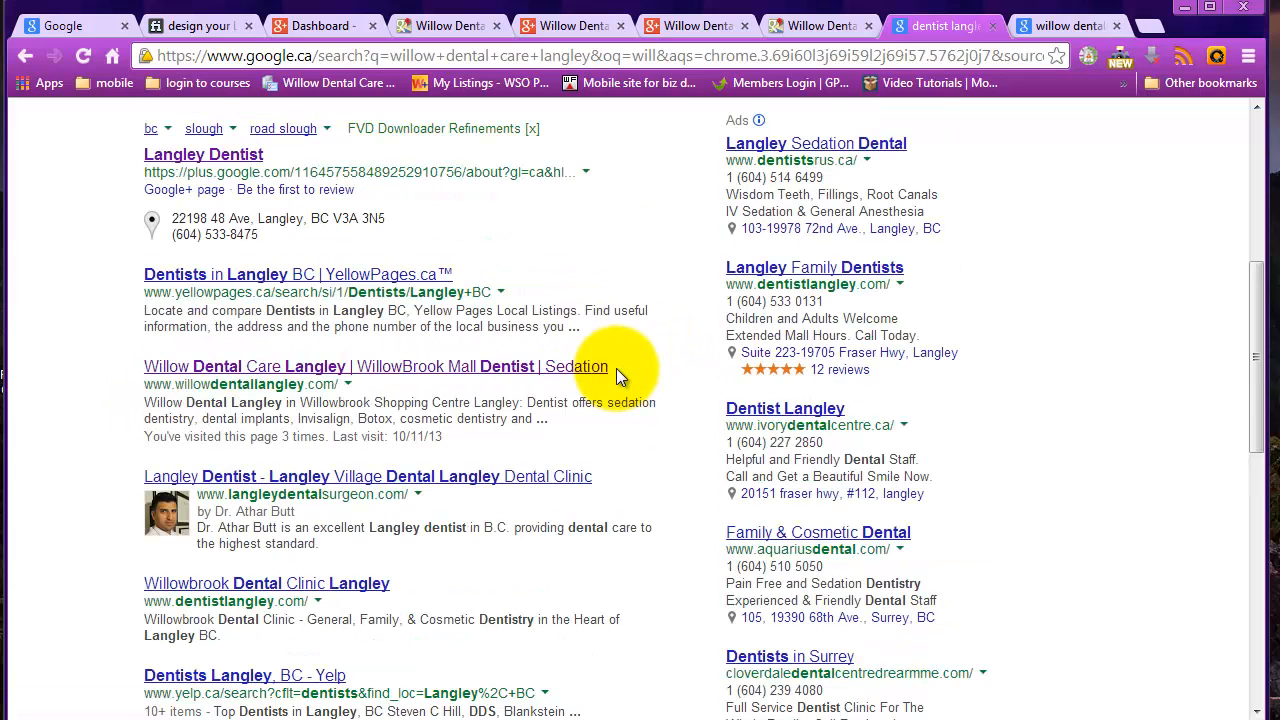
scroll(625, 305, "up", 1)
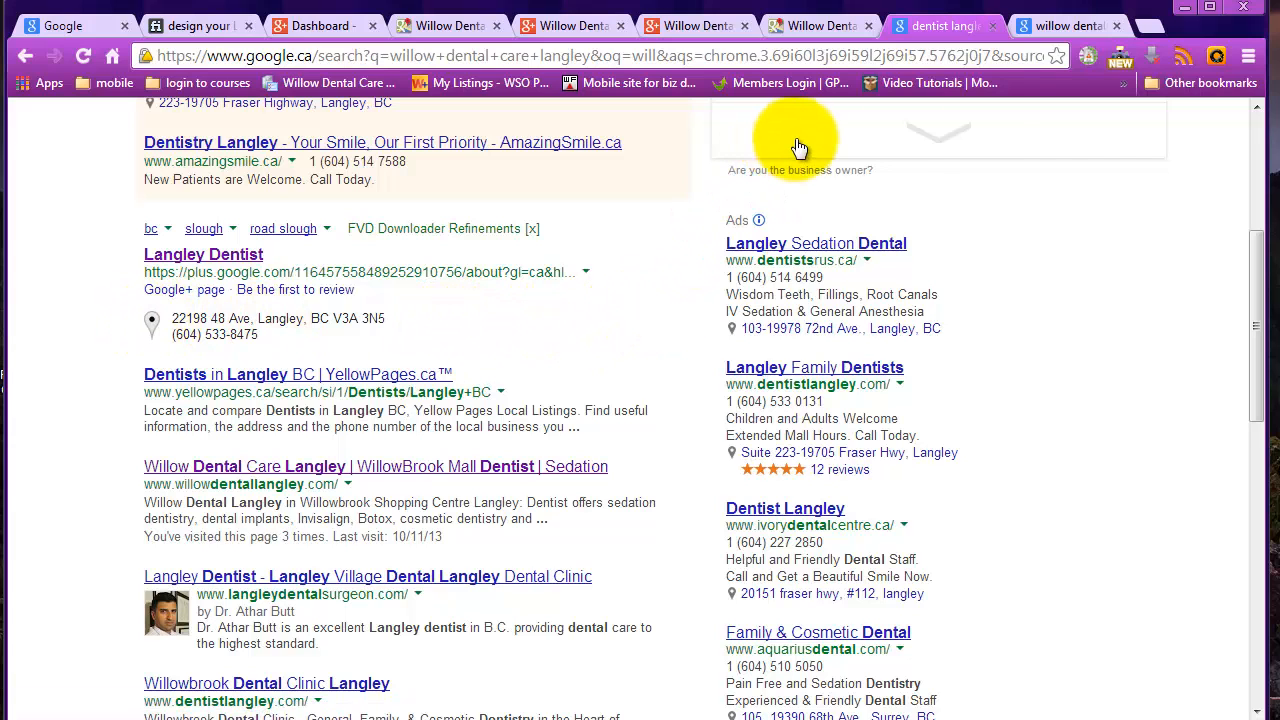
Examine the search results for "willow dental care langley" and compare them with the "dentist langley" results
left_click(1066, 25)
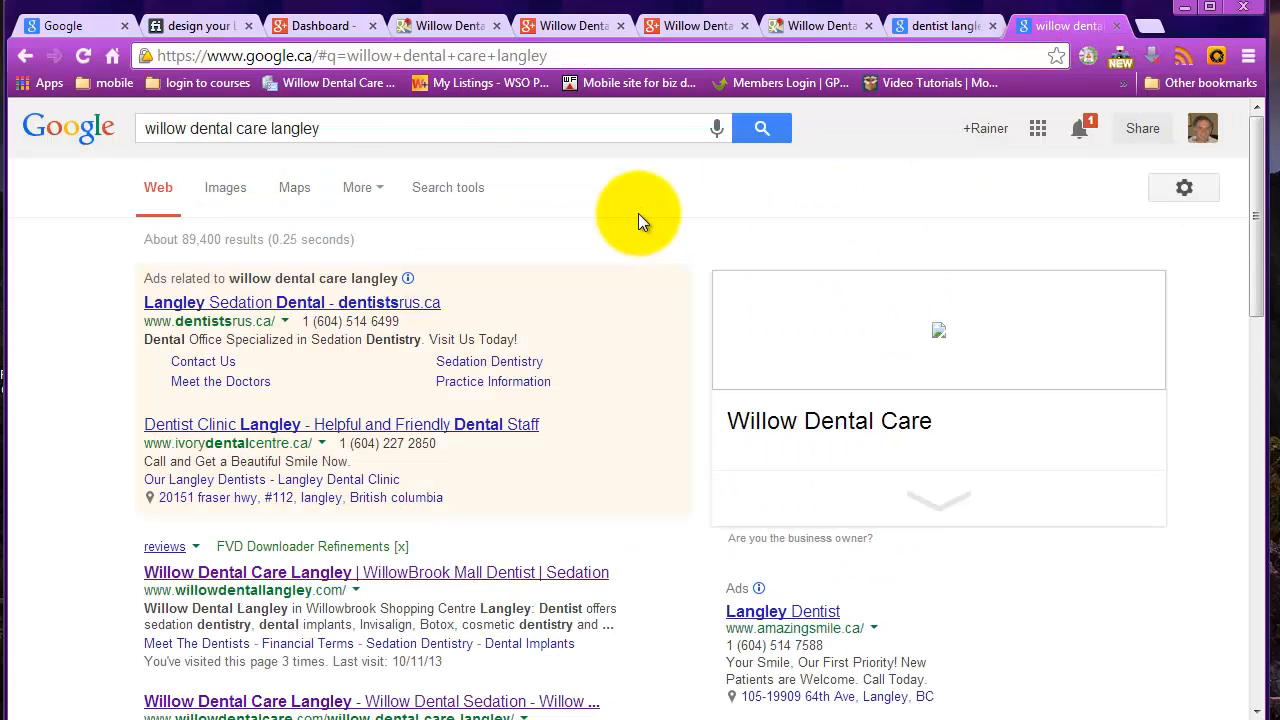
scroll(551, 221, "down", 3)
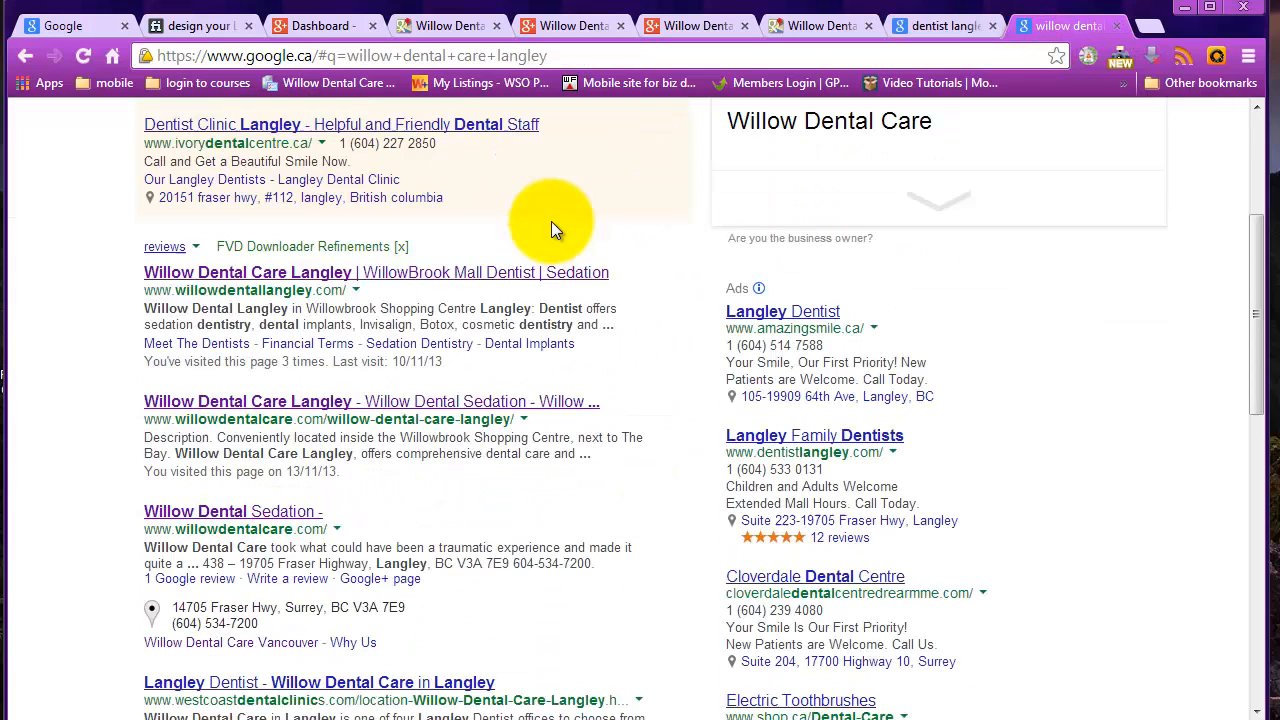
scroll(560, 230, "down", 4)
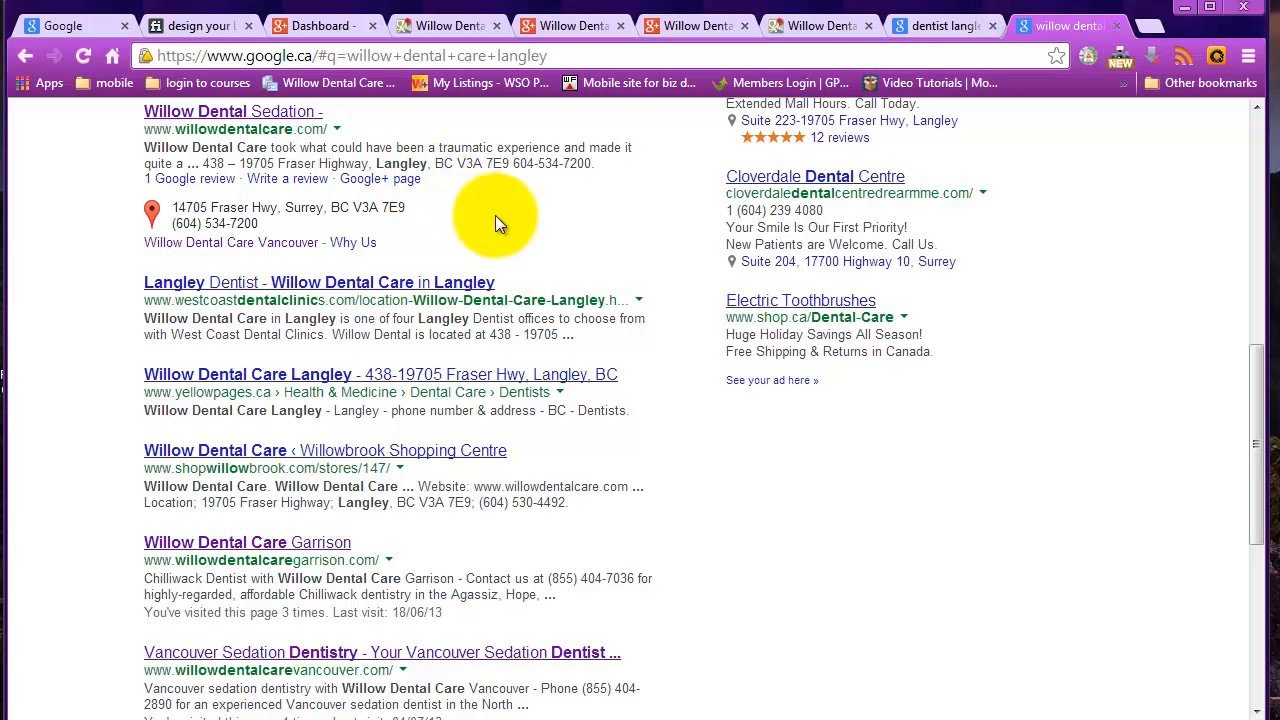
scroll(495, 215, "up", 1)
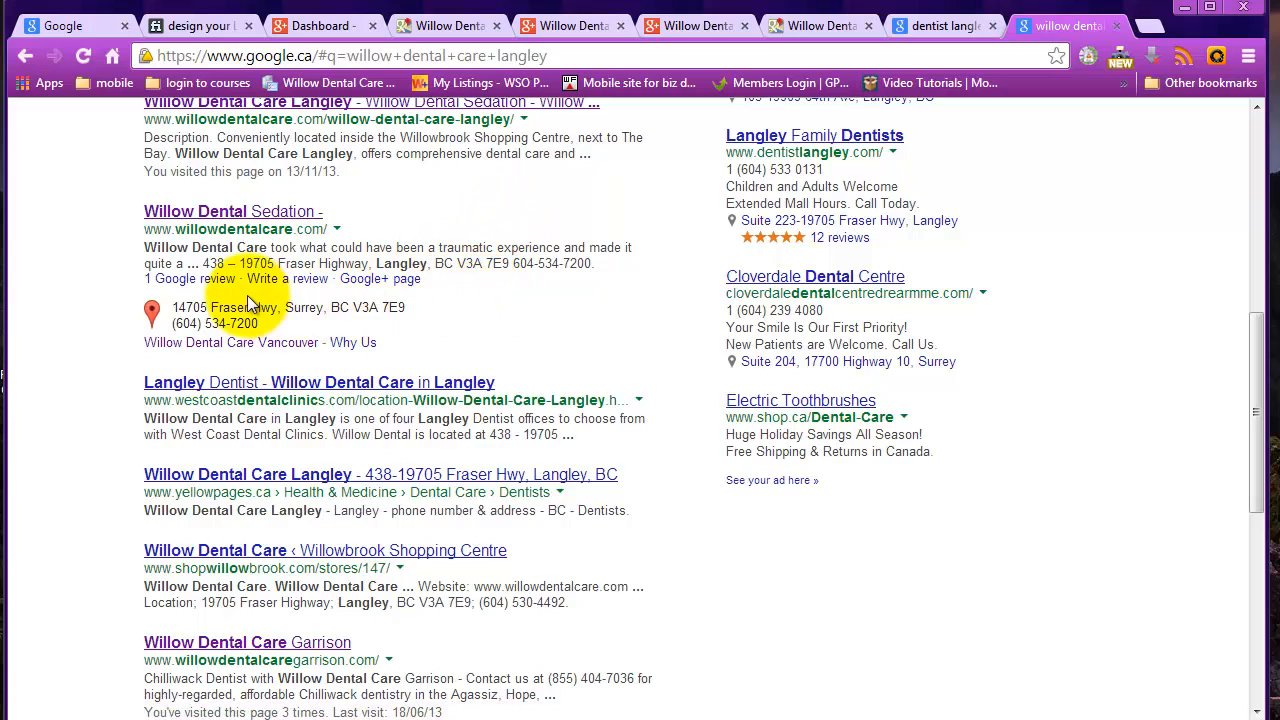
left_click(940, 25)
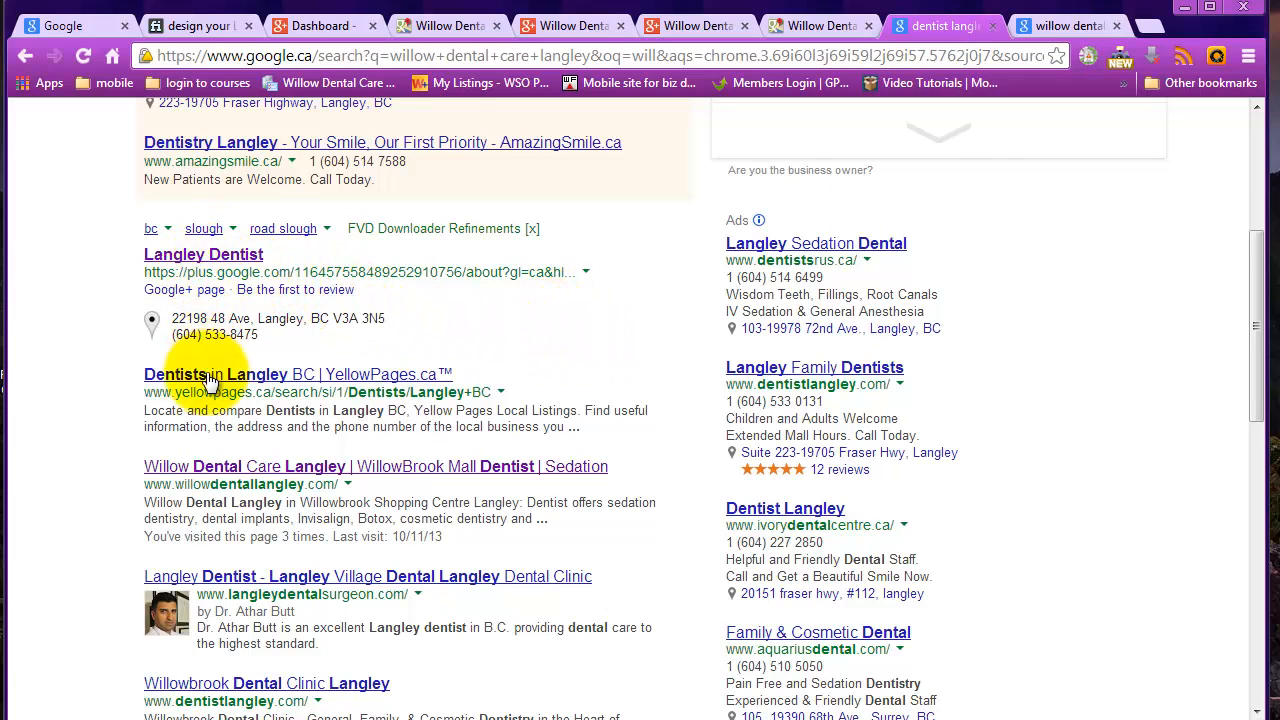
scroll(520, 335, "up", 4)
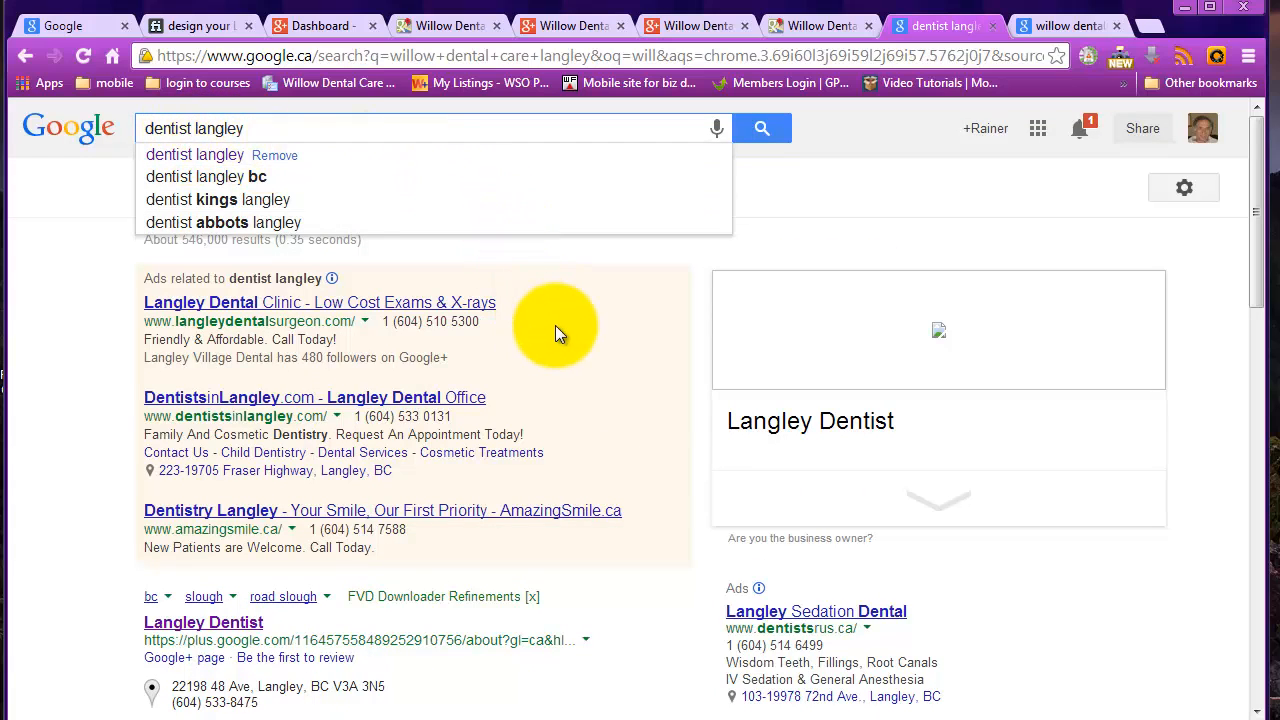
Review the business description, reviews and photos on the Willow Dental Care Westend Google+ page
left_click(668, 26)
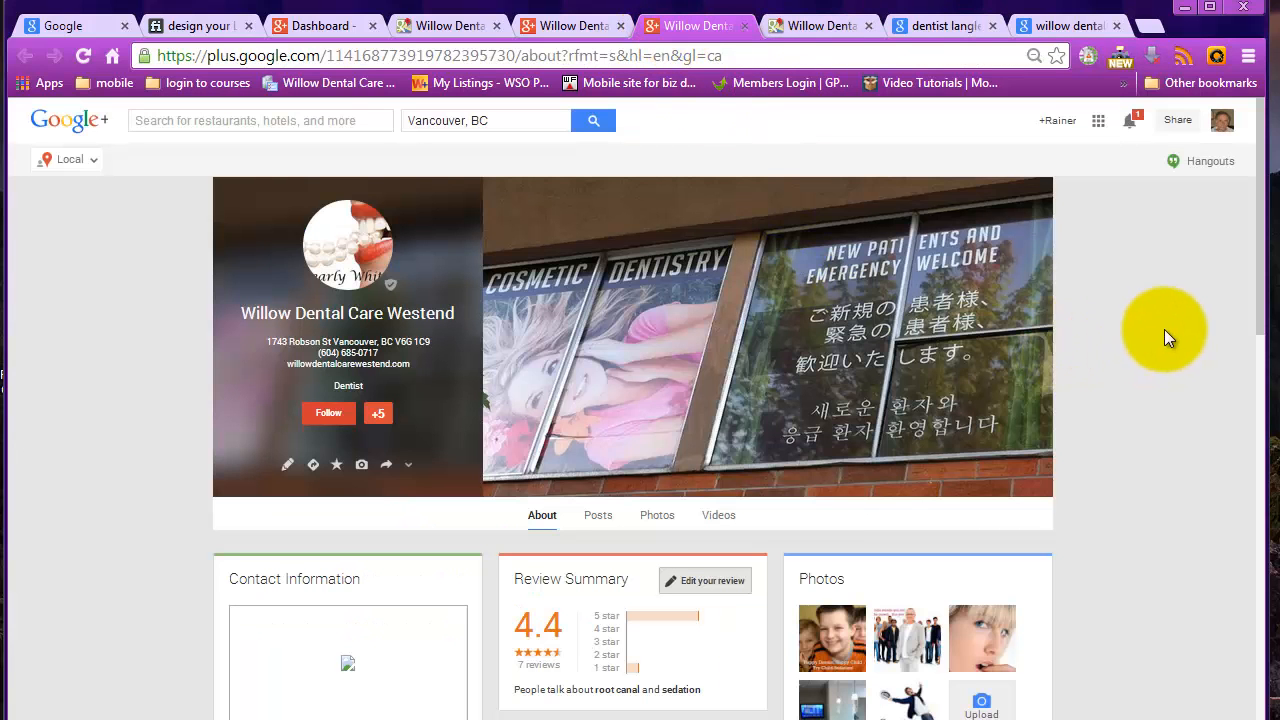
scroll(1146, 332, "down", 5)
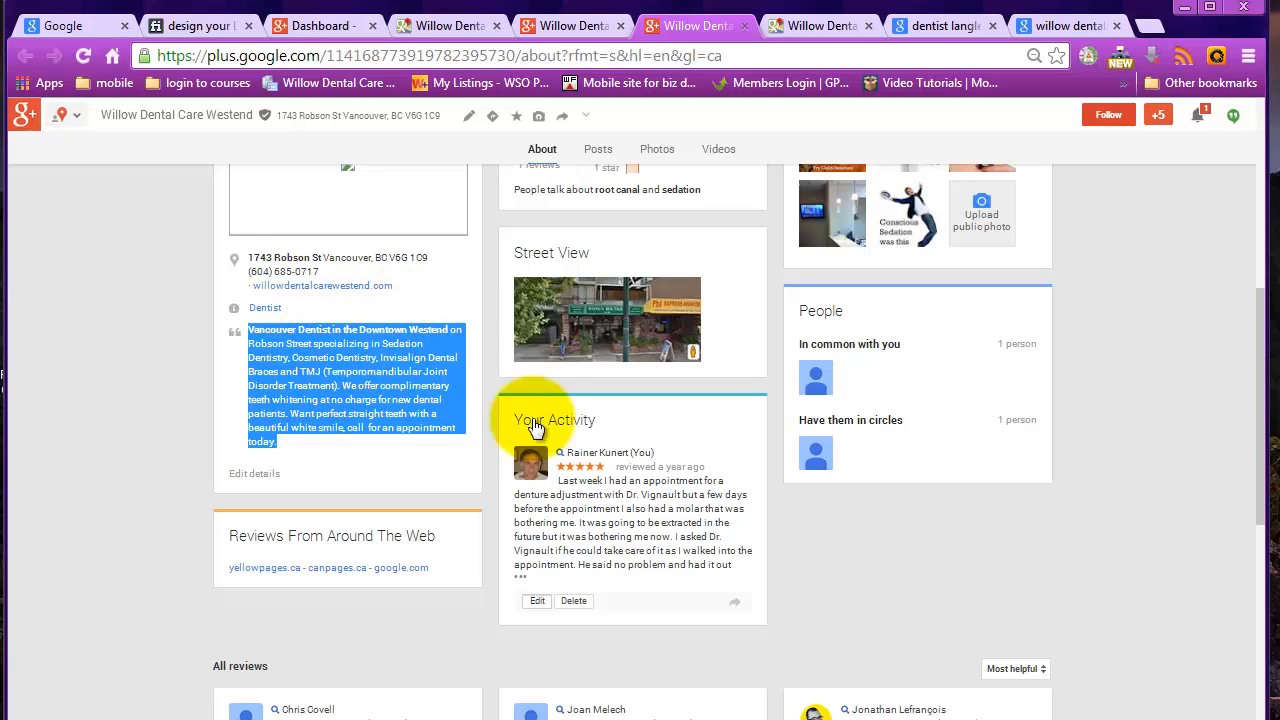
Switch to the untitled Notepad document and read through the Vancouver dentist description, highlighting its specialties and its new-patient offer
mouse_move(757, 714)
left_click(760, 640)
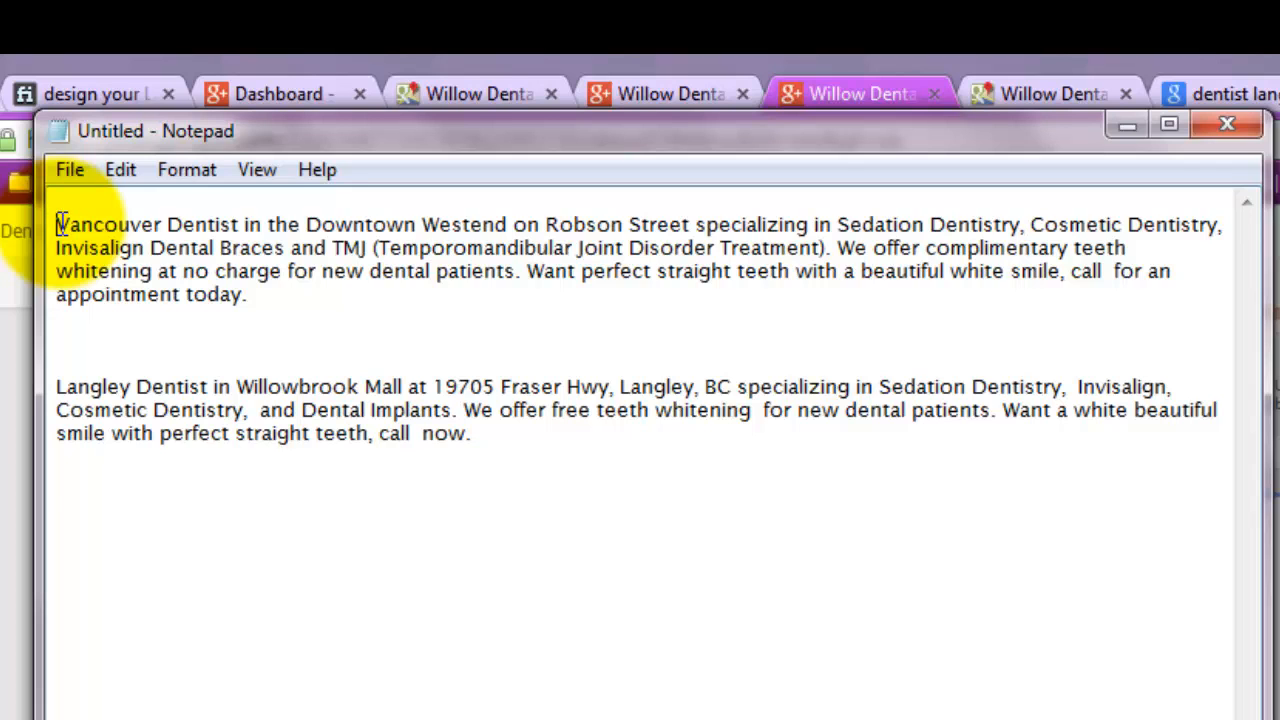
left_click_drag(58, 224, 571, 249)
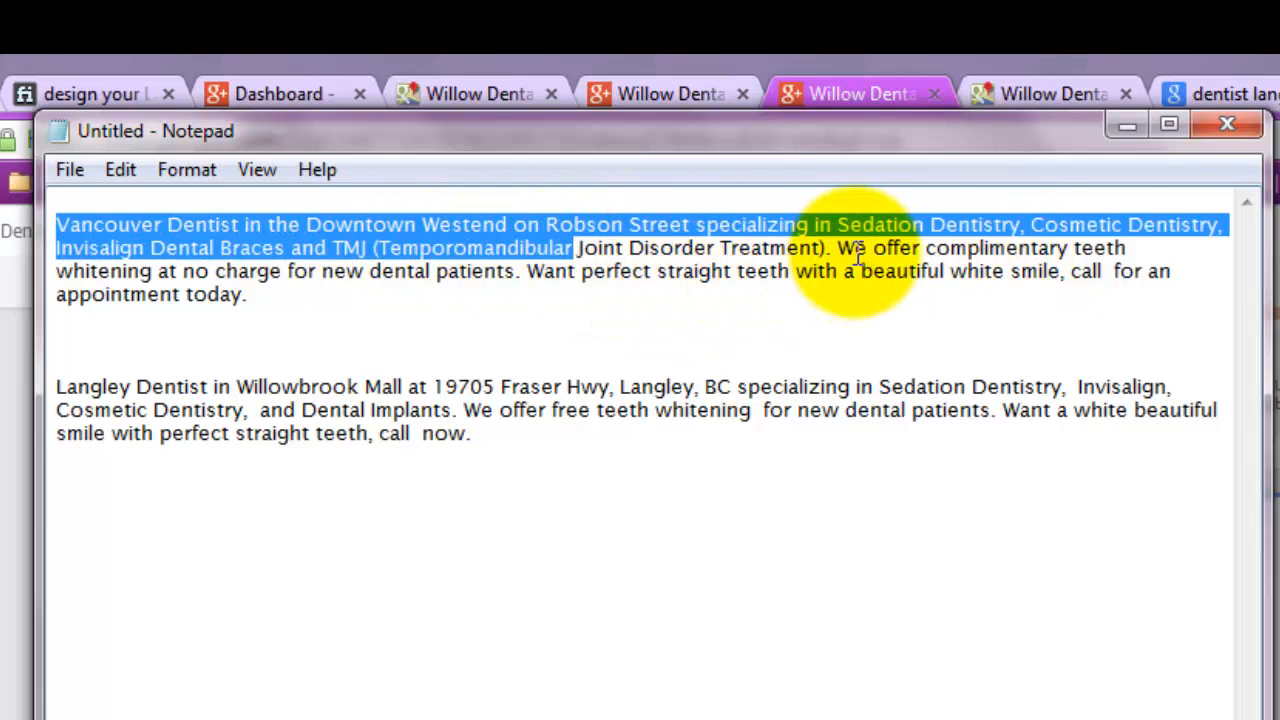
left_click_drag(850, 248, 1037, 291)
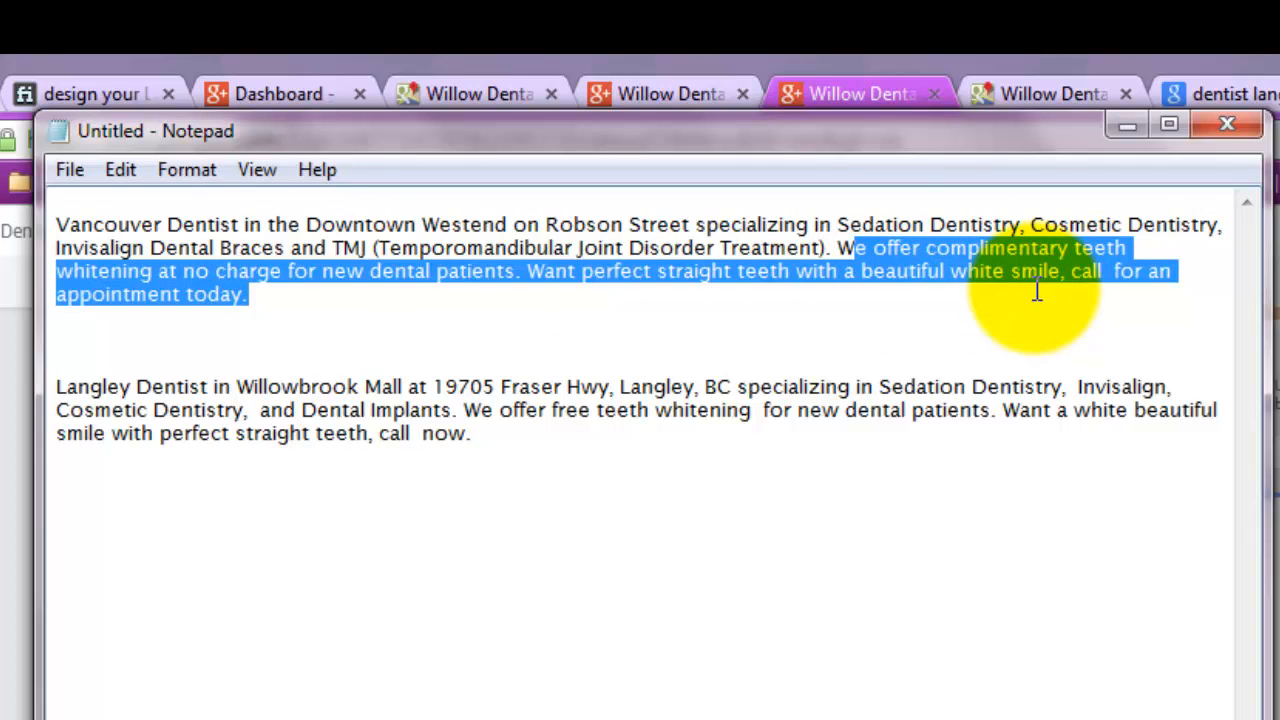
left_click(571, 224)
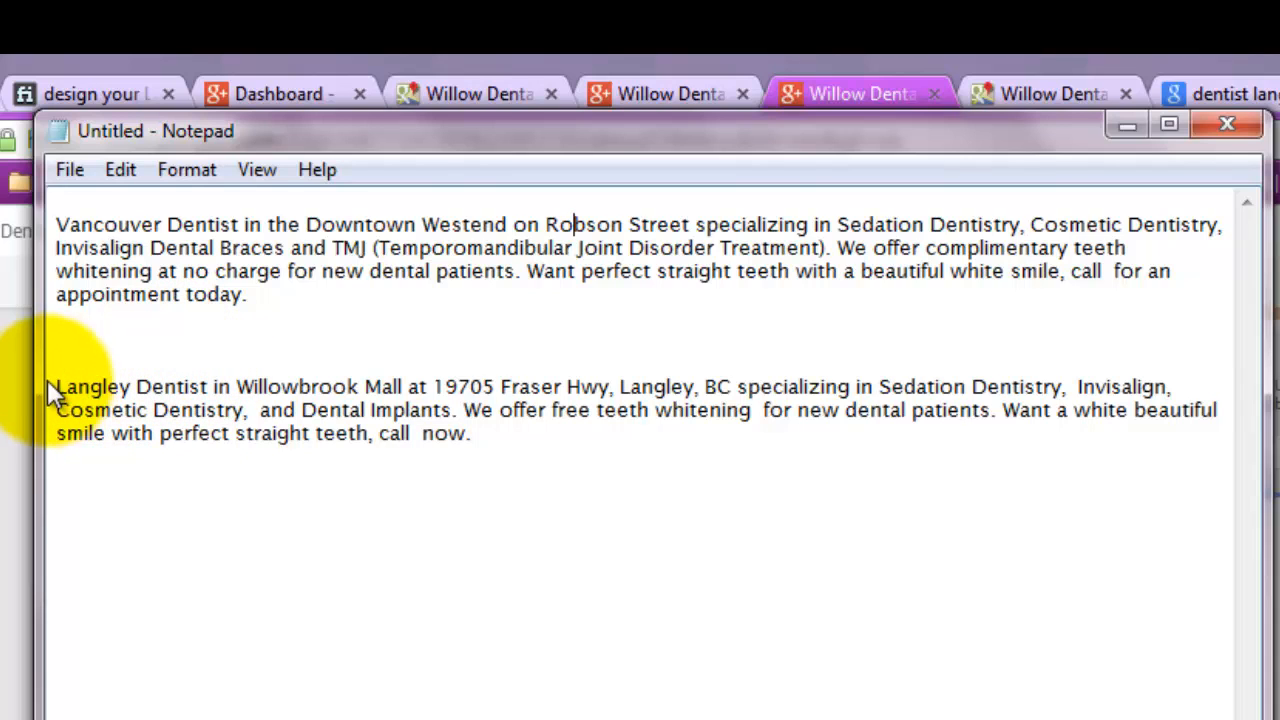
Highlight the street address in the Langley dentist description
left_click_drag(55, 386, 618, 386)
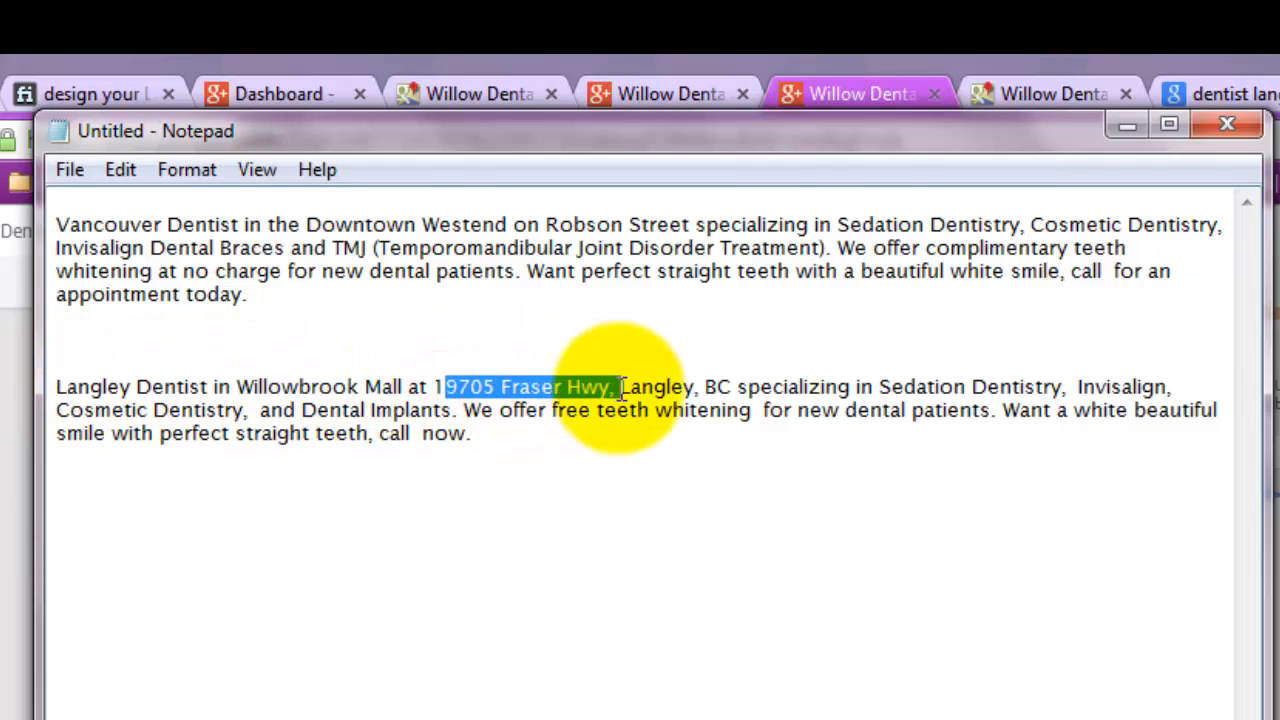
left_click_drag(433, 386, 610, 386)
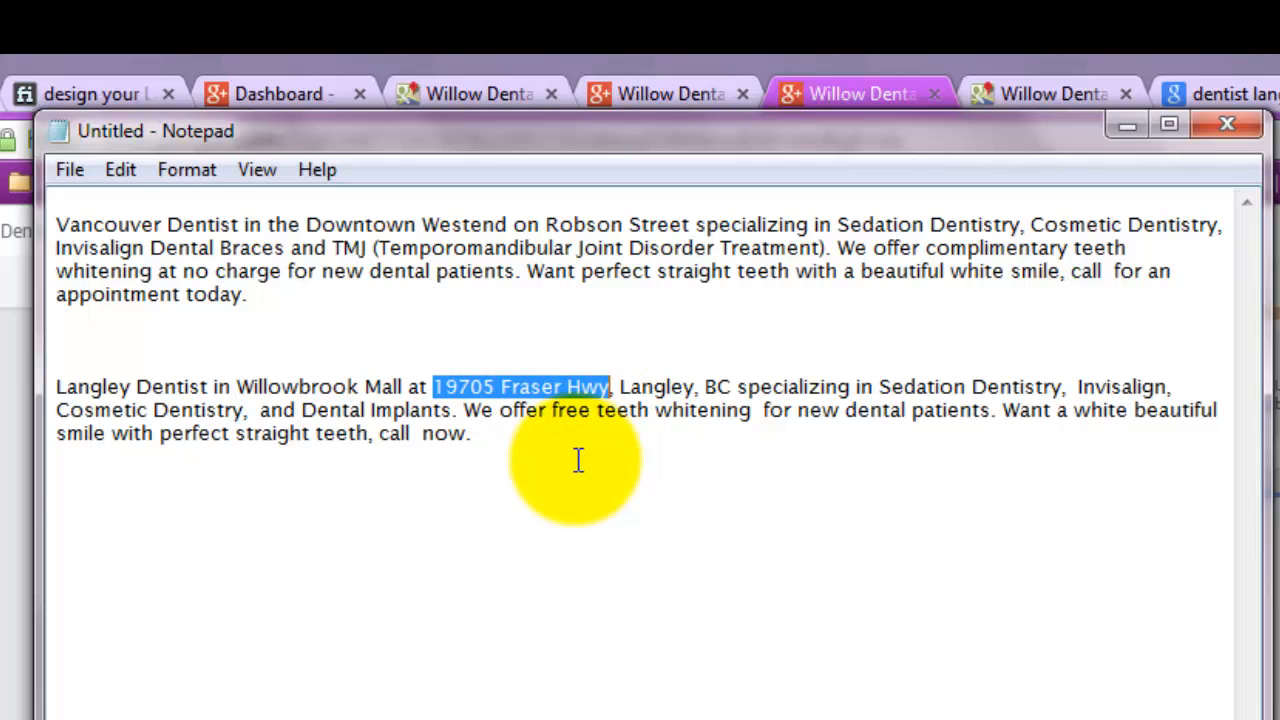
Highlight the specialty "Sedation Dentistry" in the Langley dentist description
left_click(520, 388)
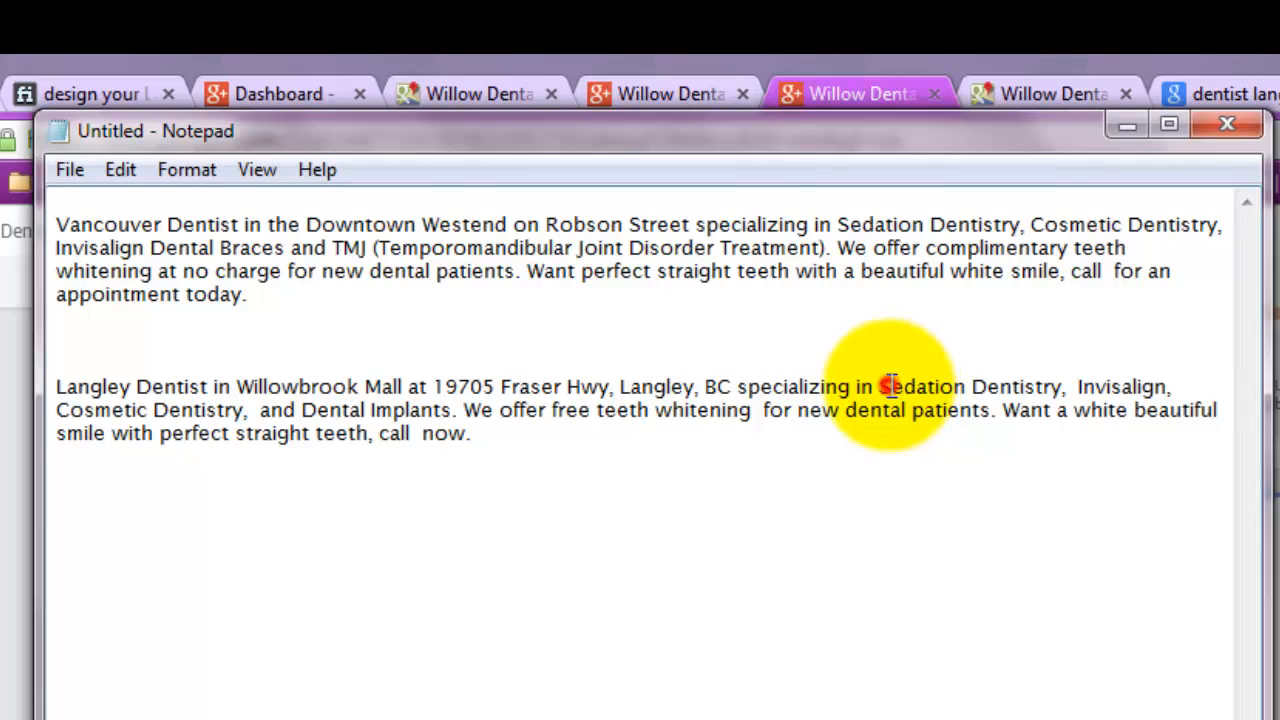
left_click_drag(890, 386, 1063, 388)
left_click(1012, 388)
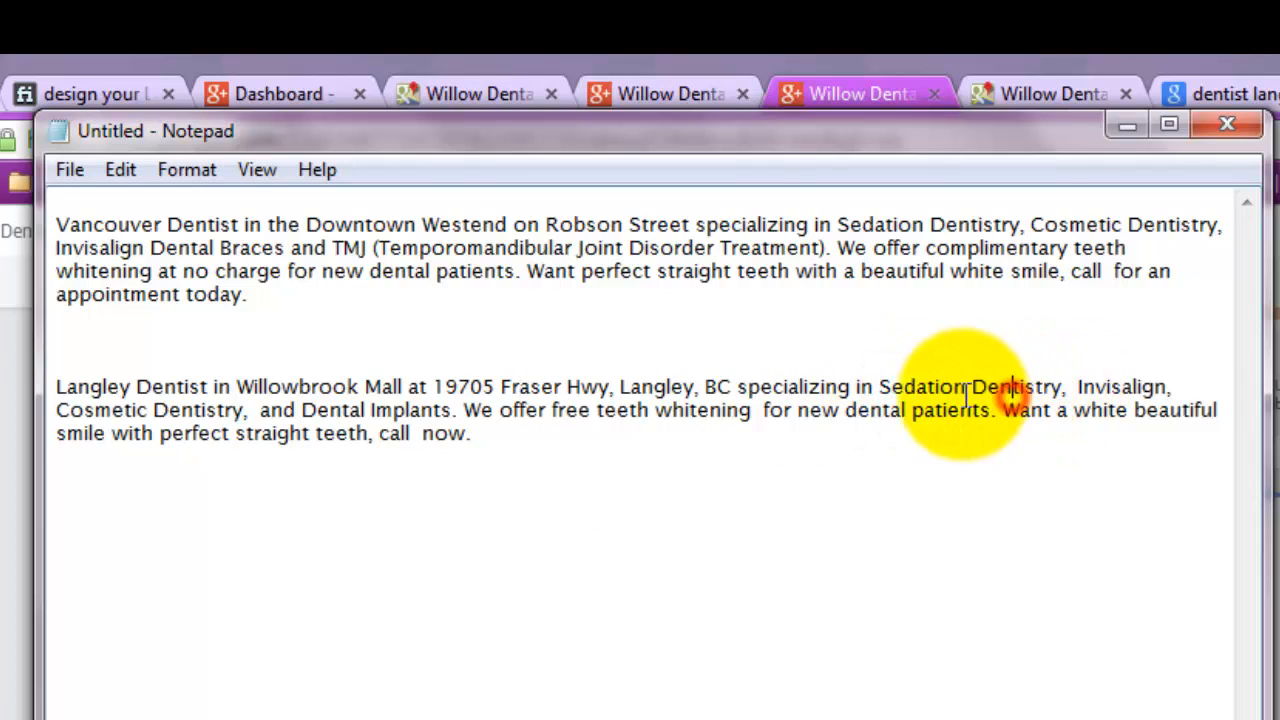
left_click_drag(882, 386, 1066, 388)
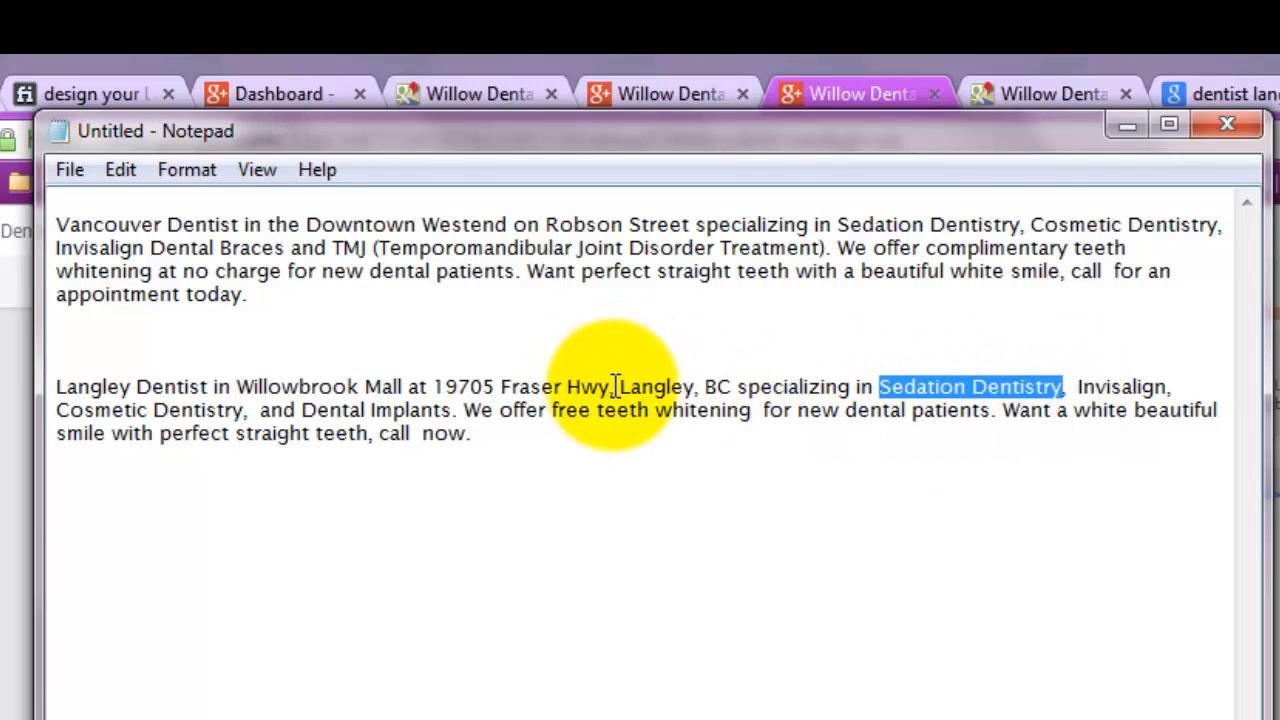
Highlight the location keywords "Langley, BC" and "Langley Dentist" in the Langley description, and read through its remaining specialties
left_click_drag(618, 386, 732, 386)
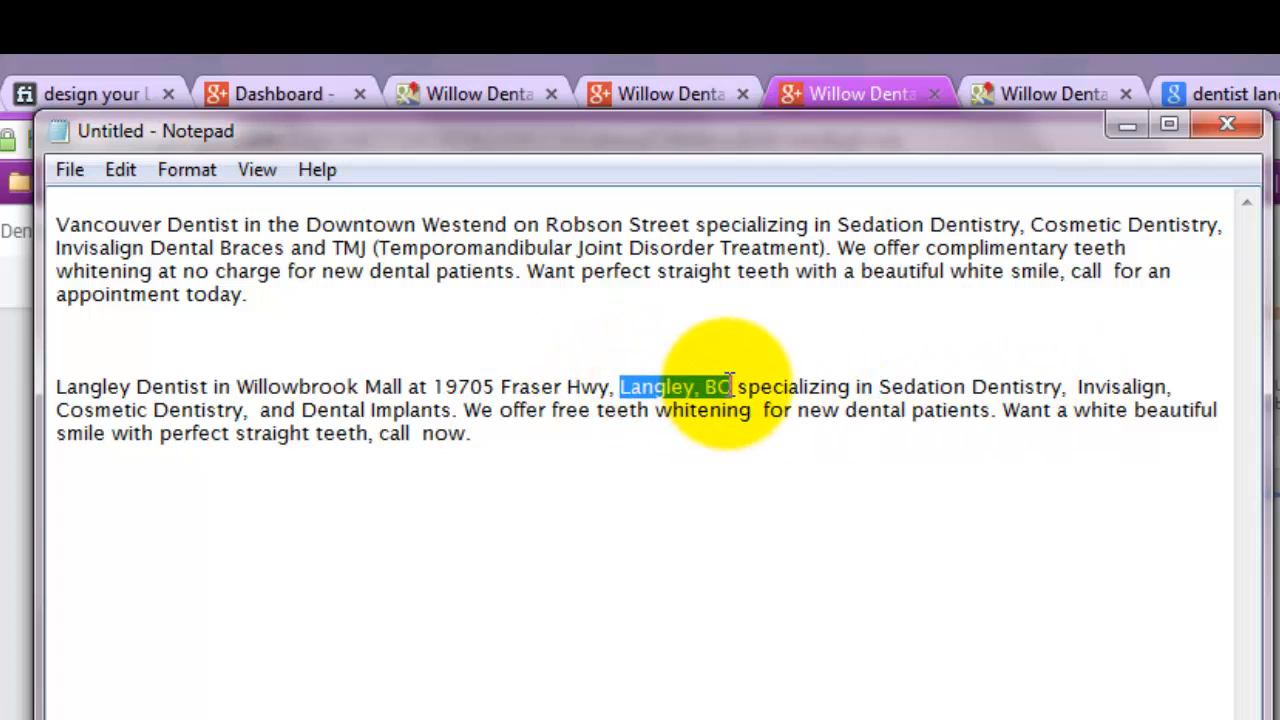
left_click(88, 387)
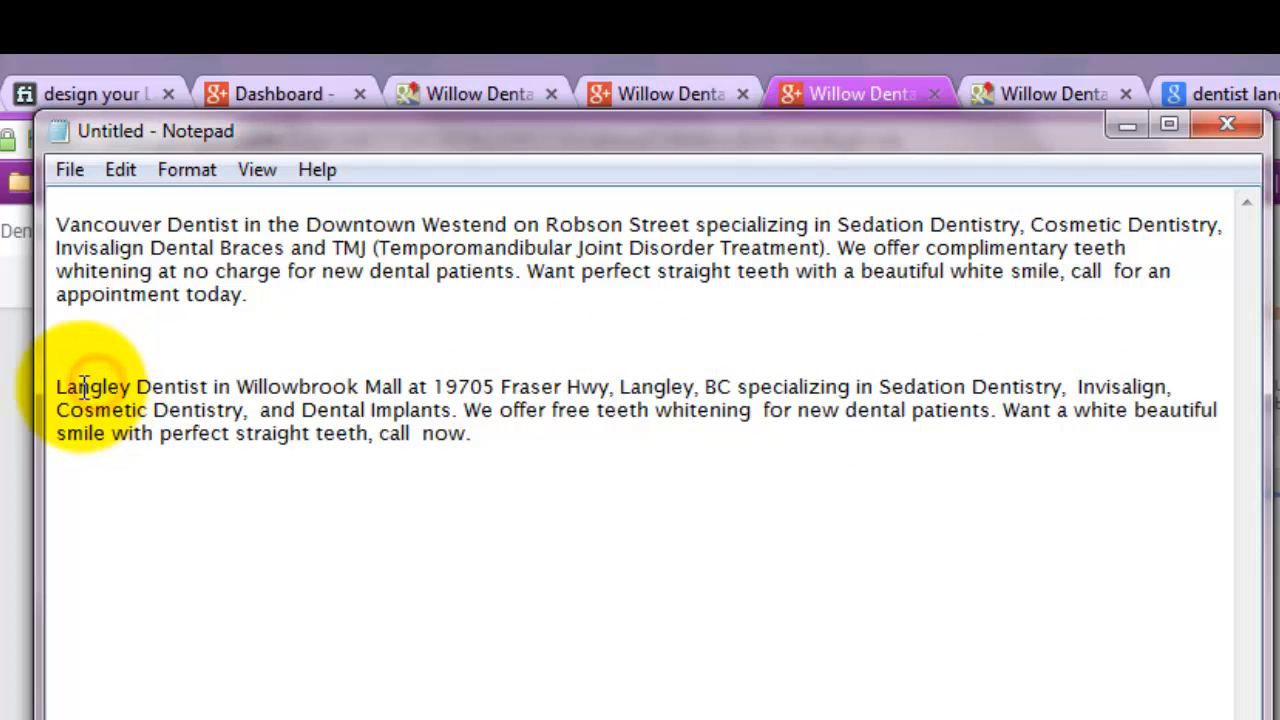
left_click_drag(56, 387, 208, 387)
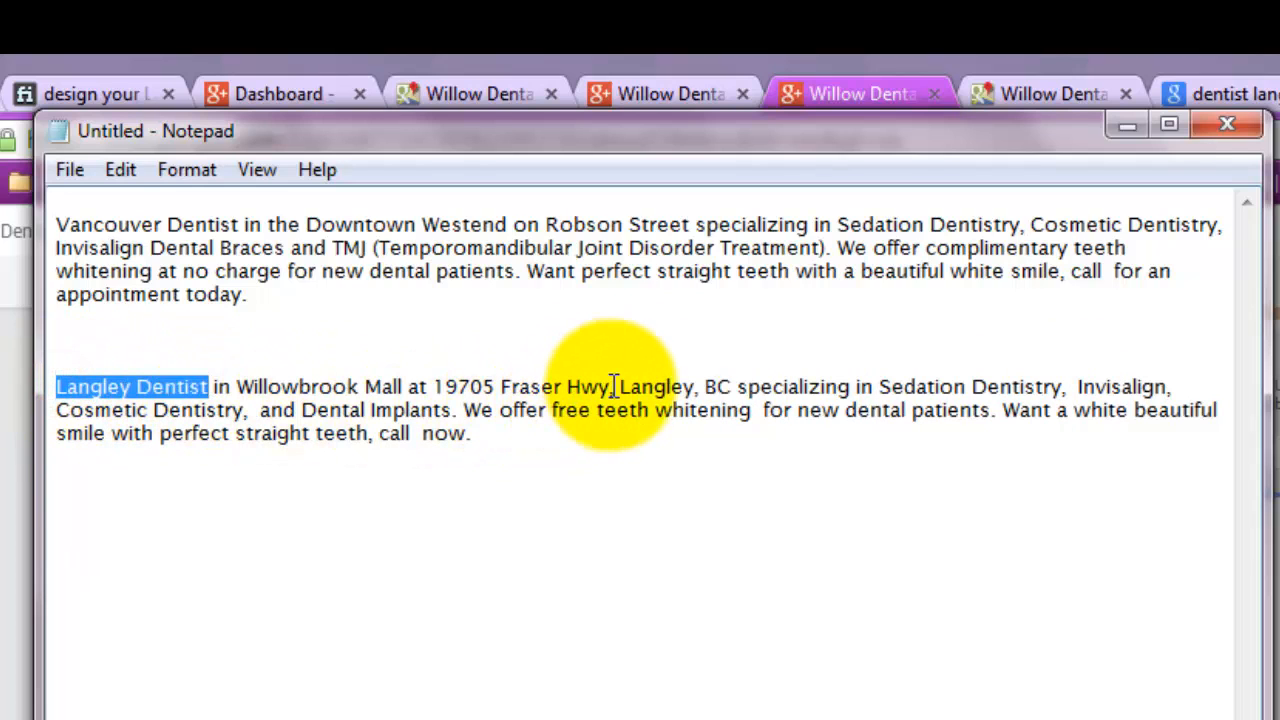
left_click_drag(614, 387, 734, 387)
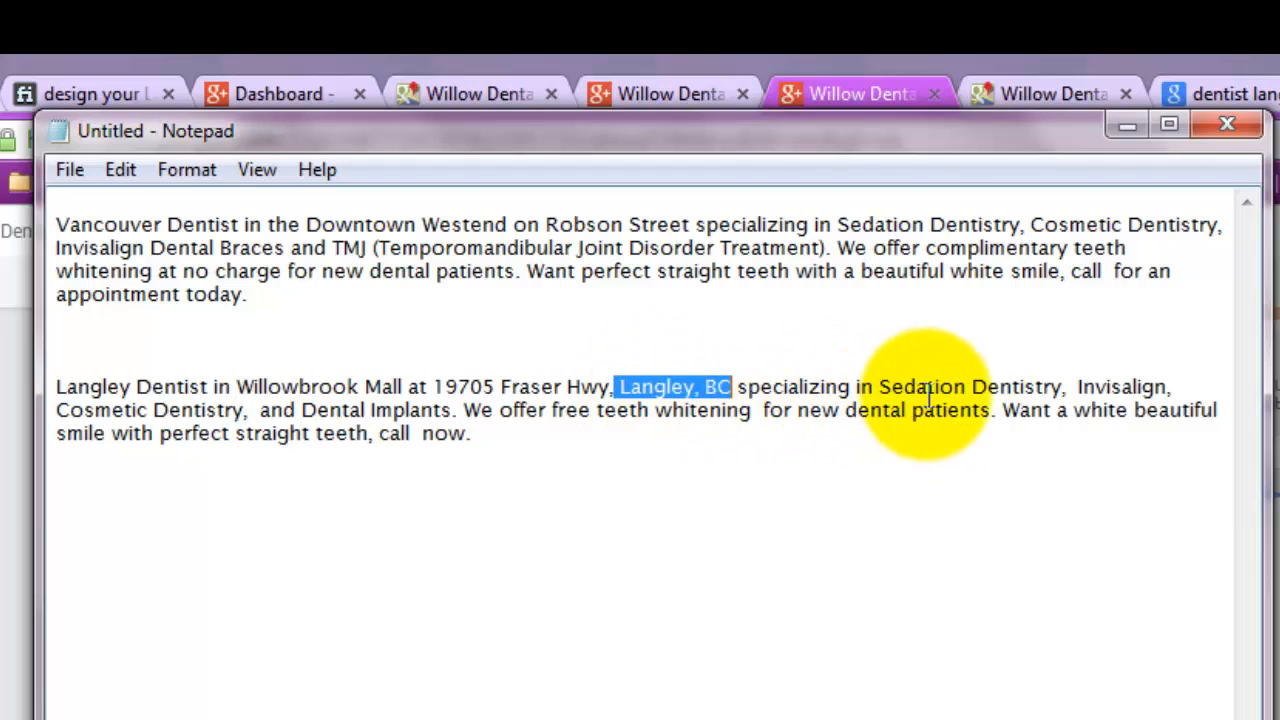
left_click(1100, 386)
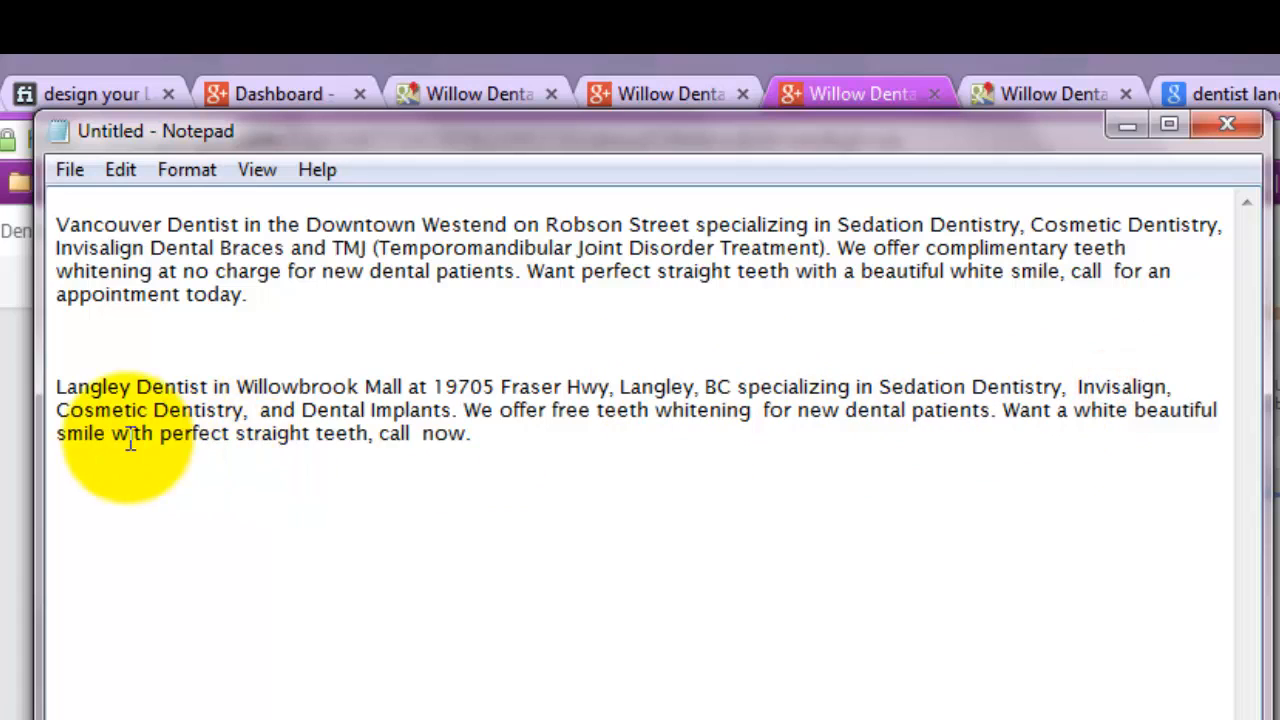
left_click(320, 410)
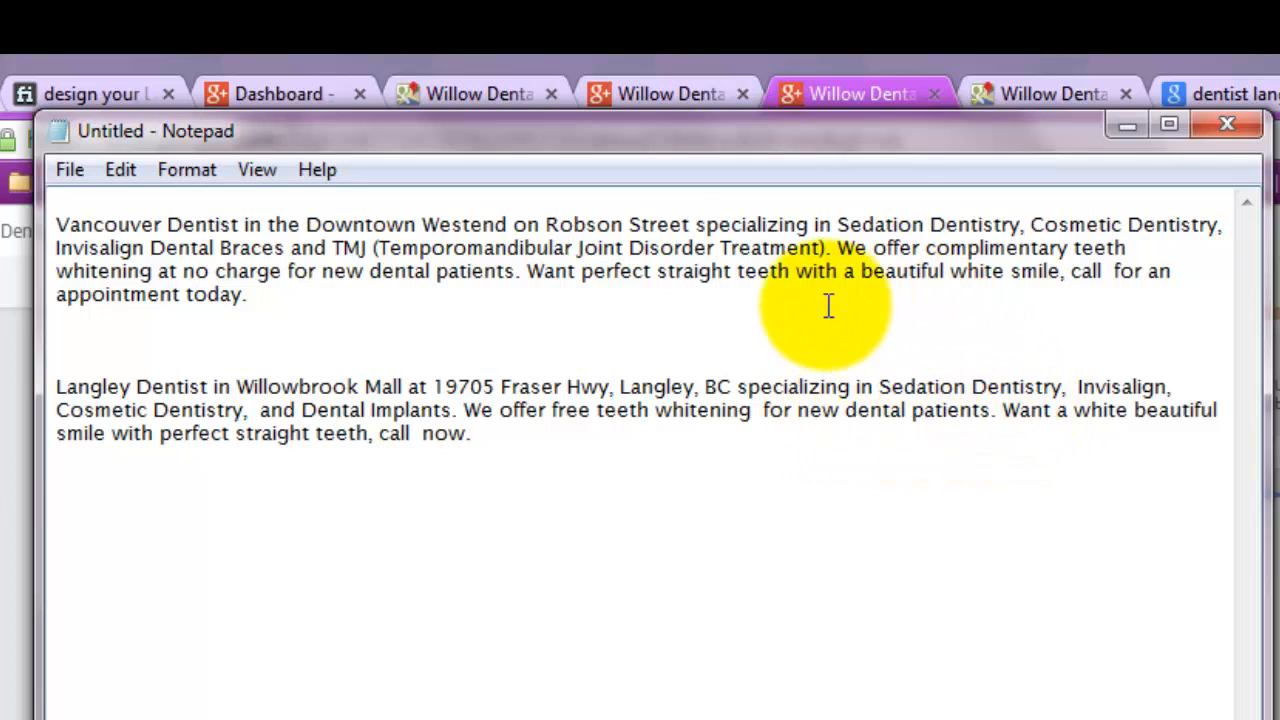
Highlight the closing call-to-action sentence in the Vancouver description and the matching one in the Langley description to compare them
left_click_drag(543, 271, 786, 288)
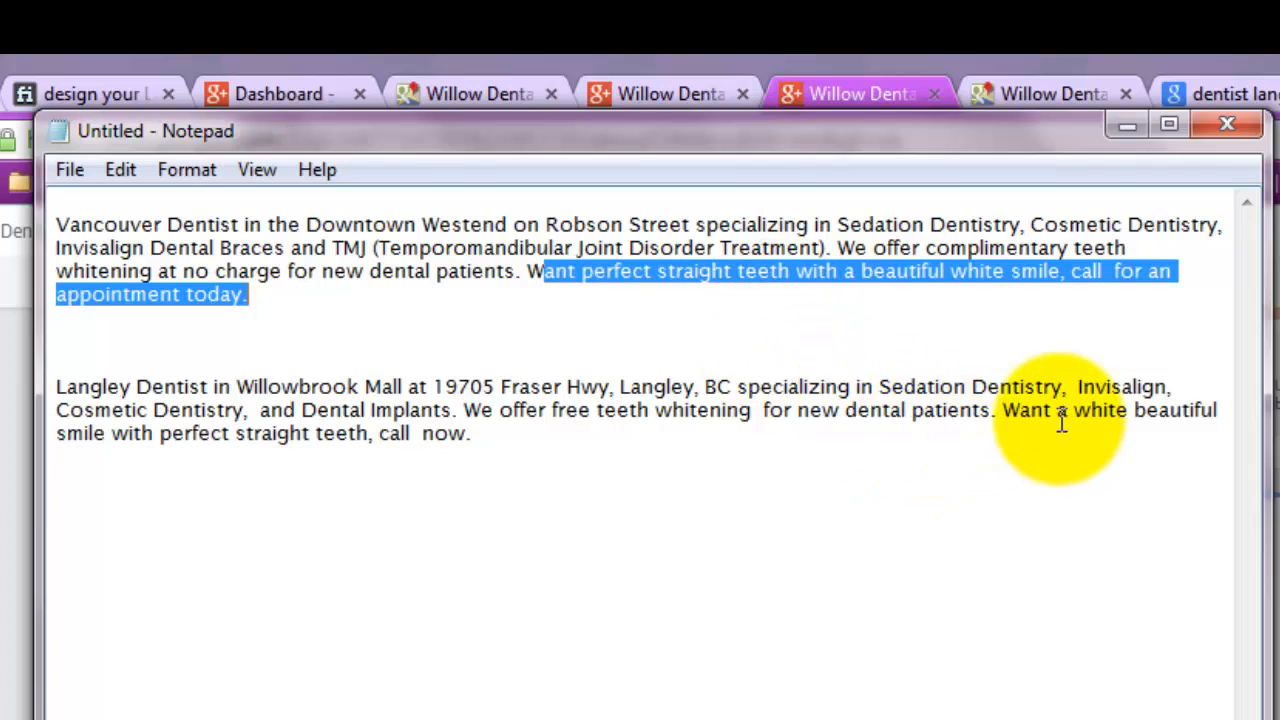
left_click_drag(1004, 410, 1130, 437)
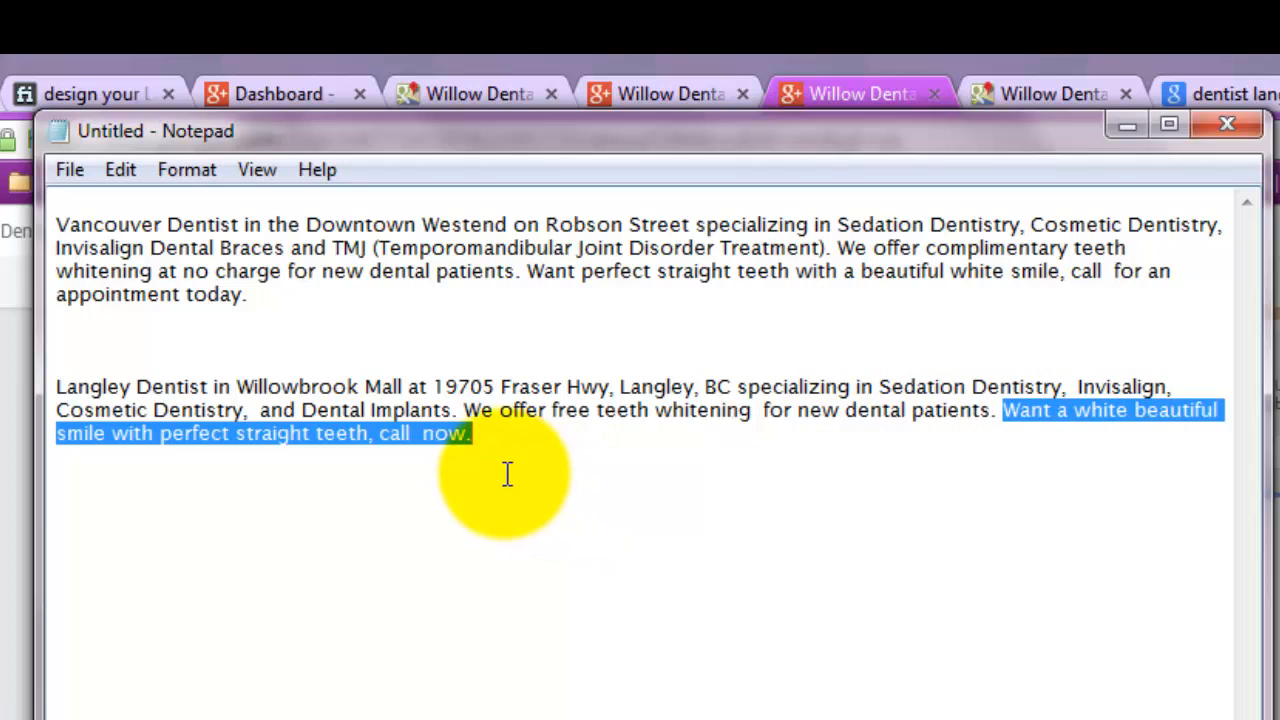
left_click(668, 483)
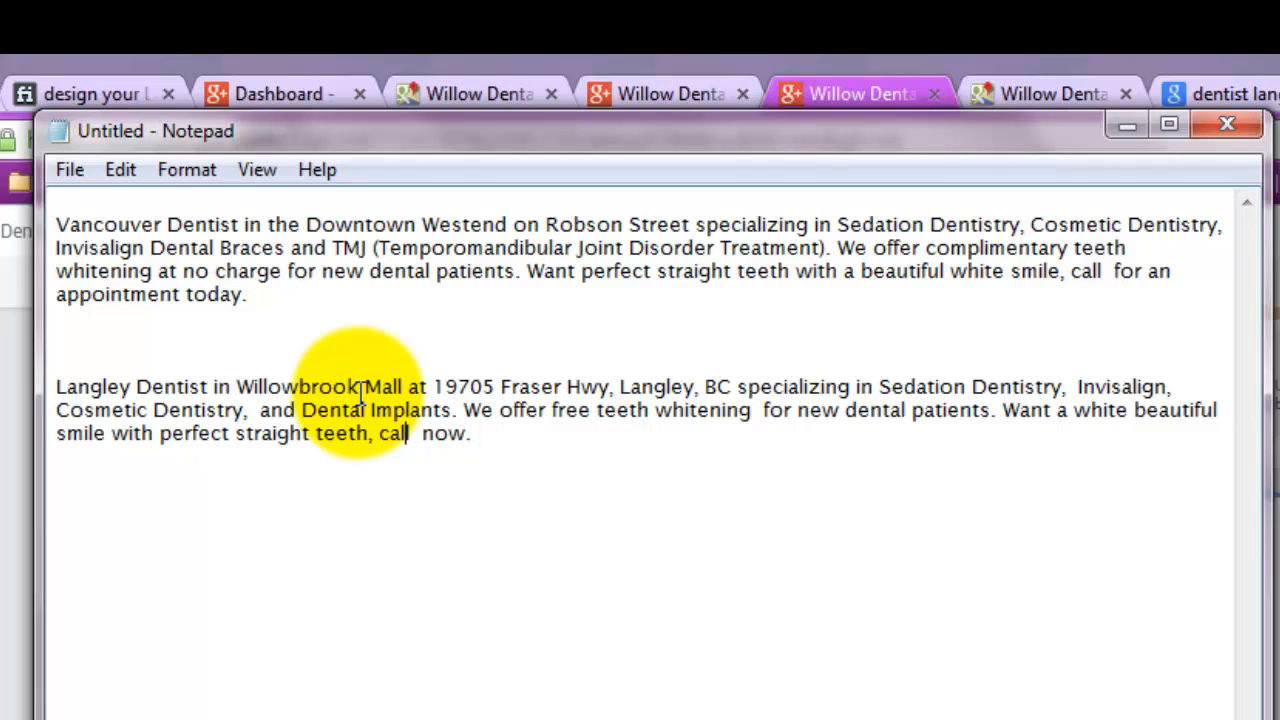
Reread the complete Langley dentist description, highlighting it from its opening words through the closing call to action
left_click(460, 410)
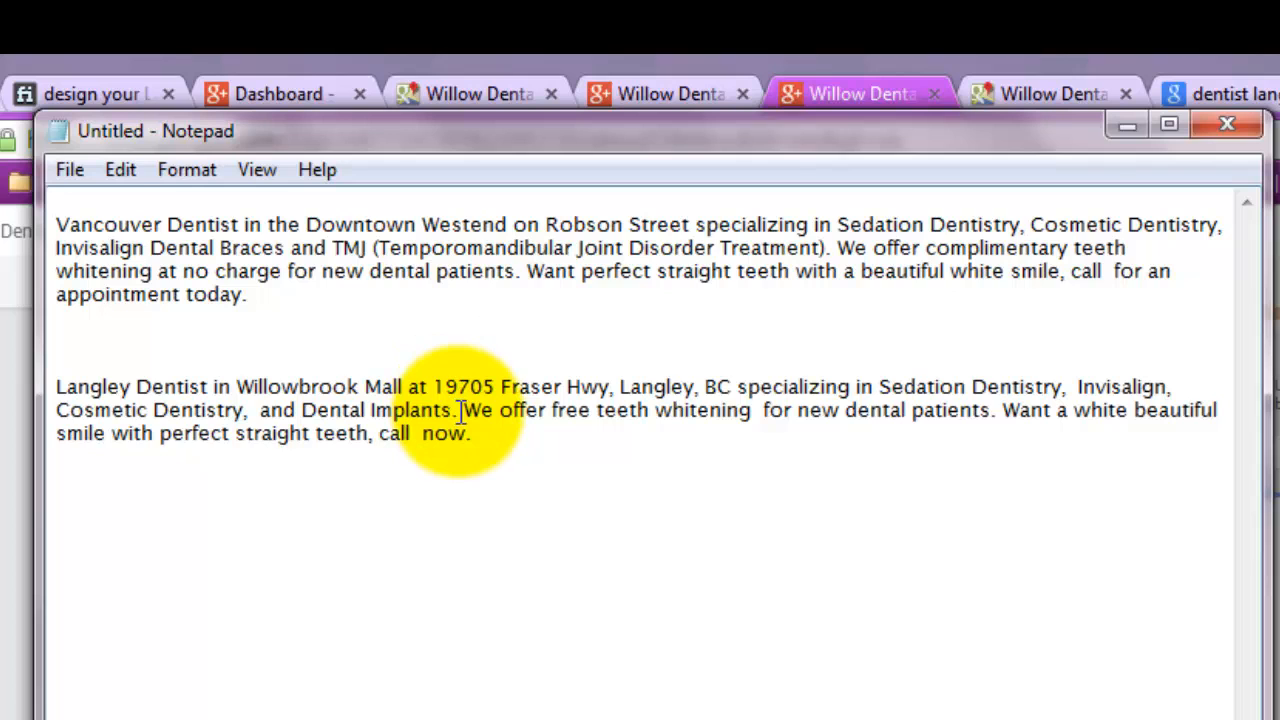
double_click(60, 386)
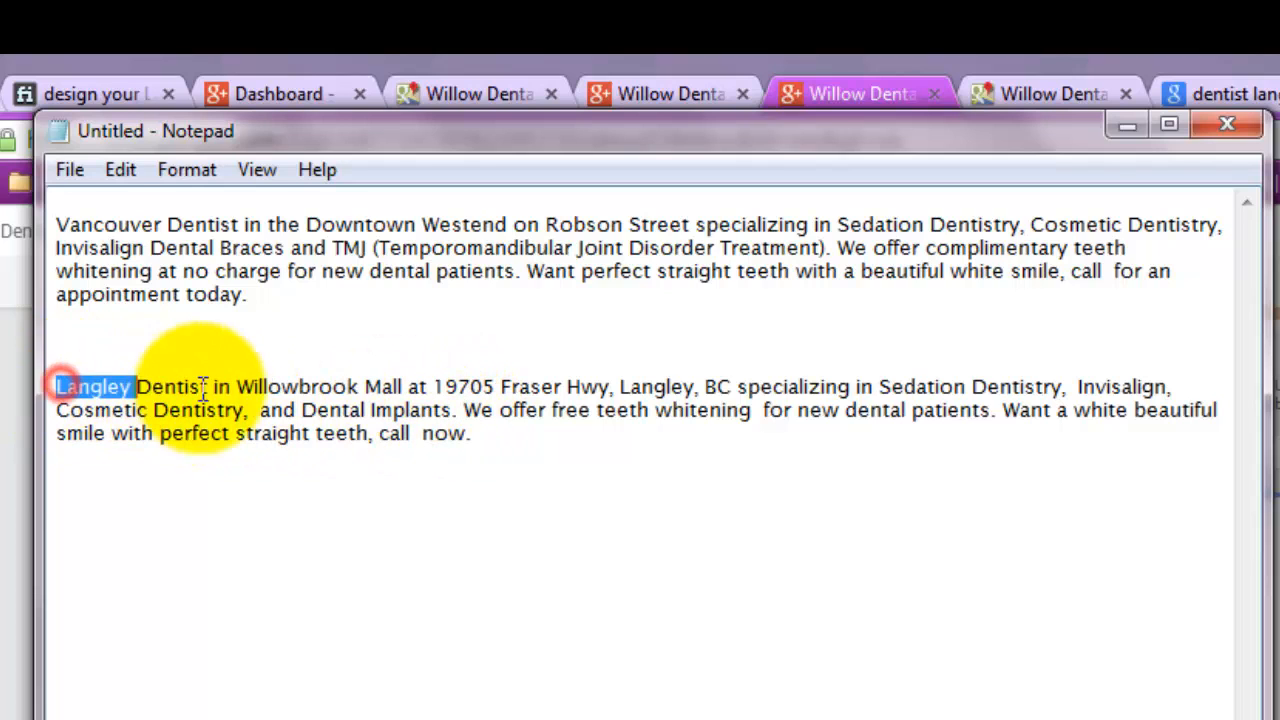
left_click_drag(205, 386, 466, 434)
left_click(541, 447)
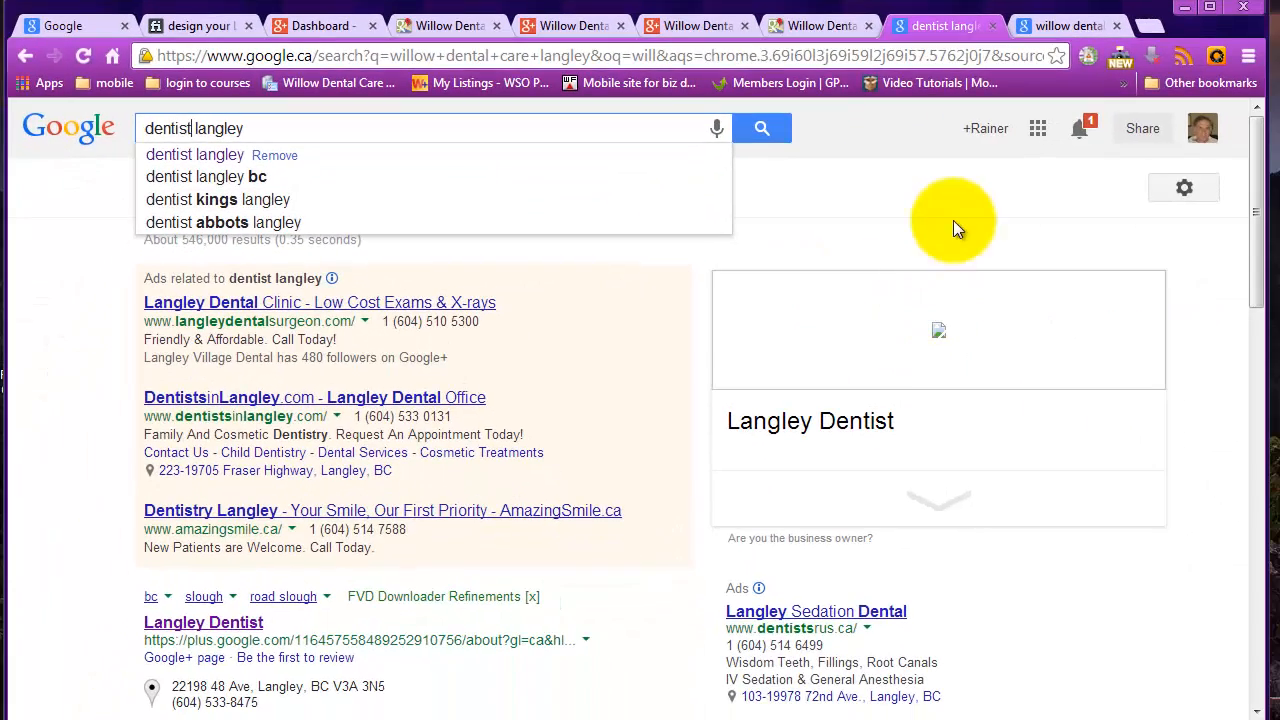
Switch to Chrome and examine the organic listings and ads in the "dentist langley" search results
scroll(1024, 215, "down", 4)
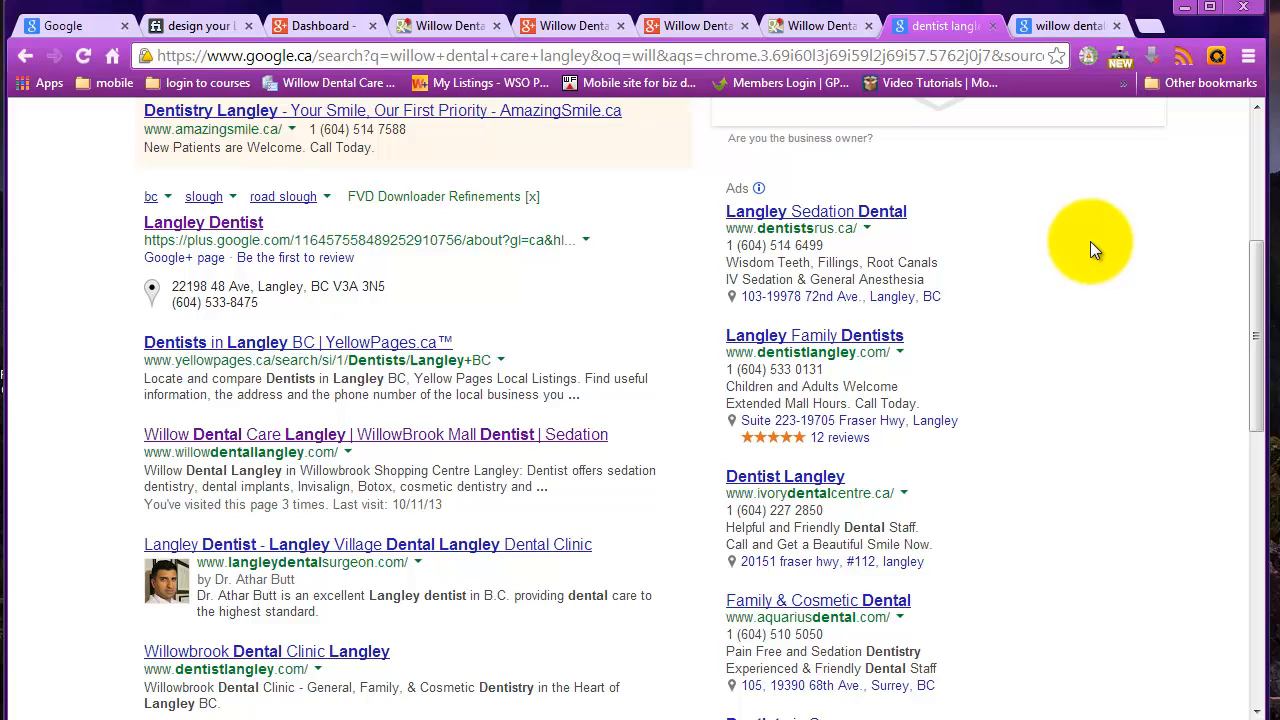
scroll(1090, 241, "down", 6)
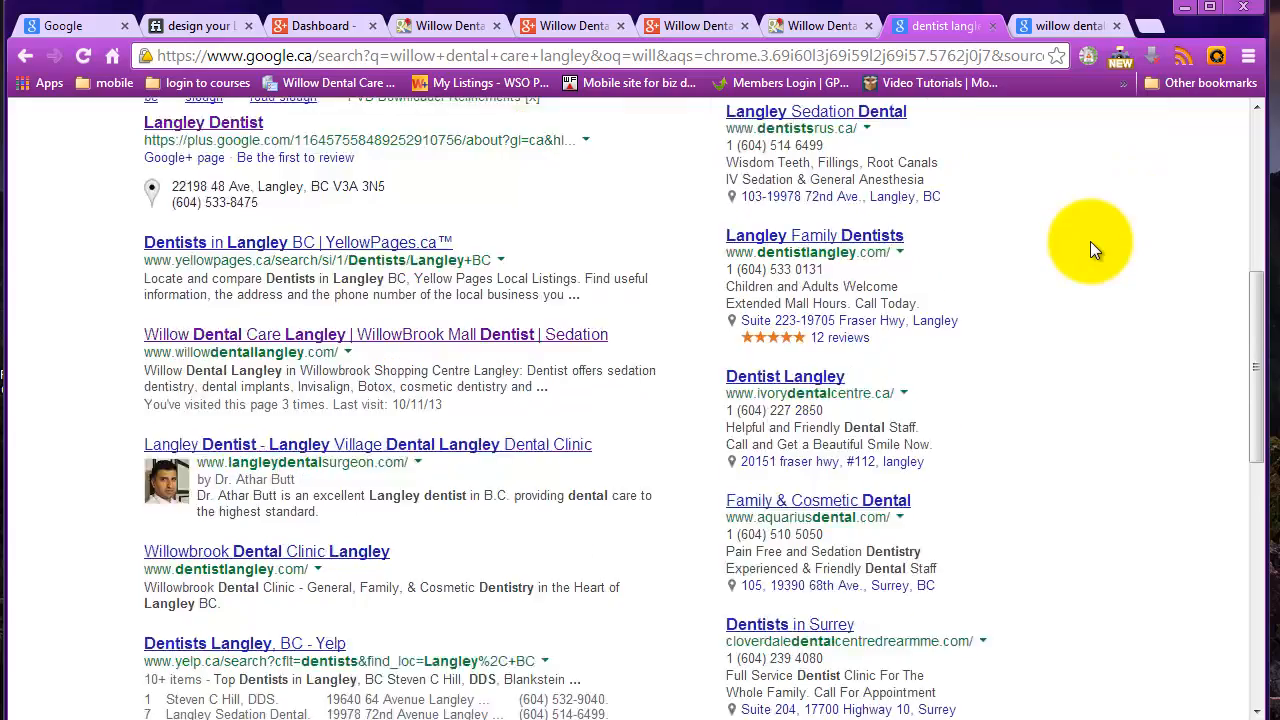
scroll(1092, 245, "down", 1)
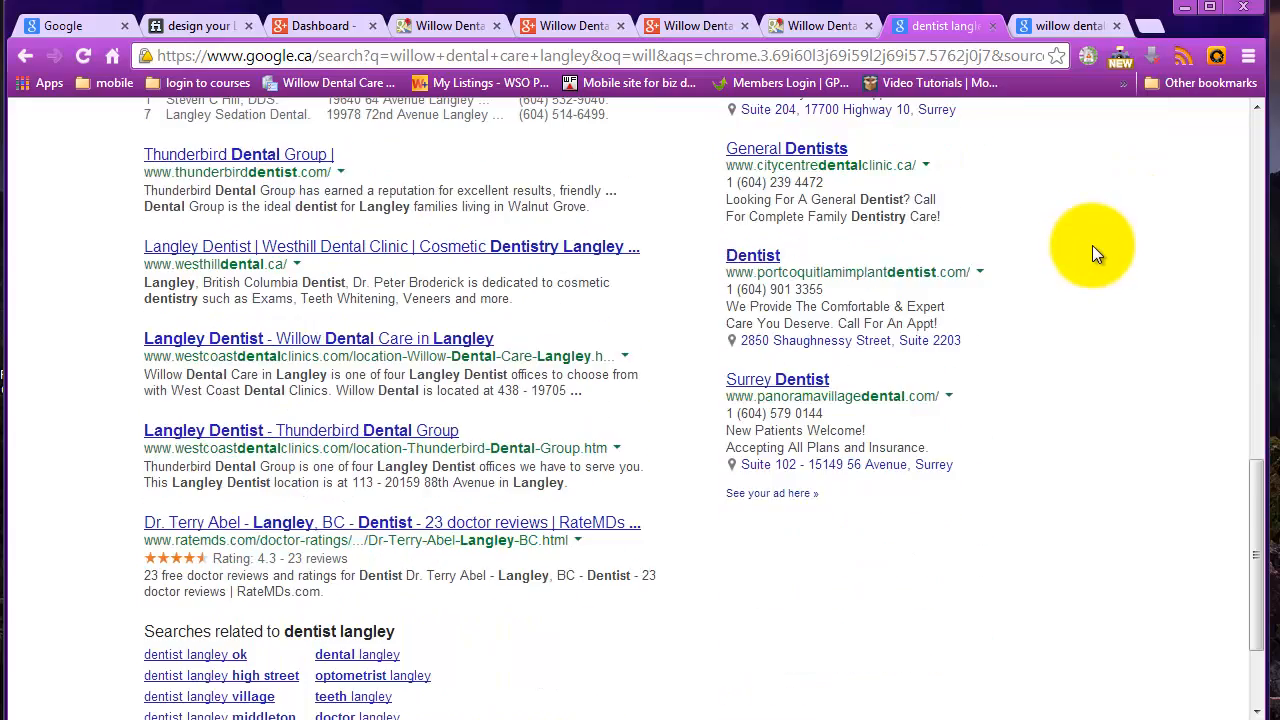
scroll(1092, 245, "up", 6)
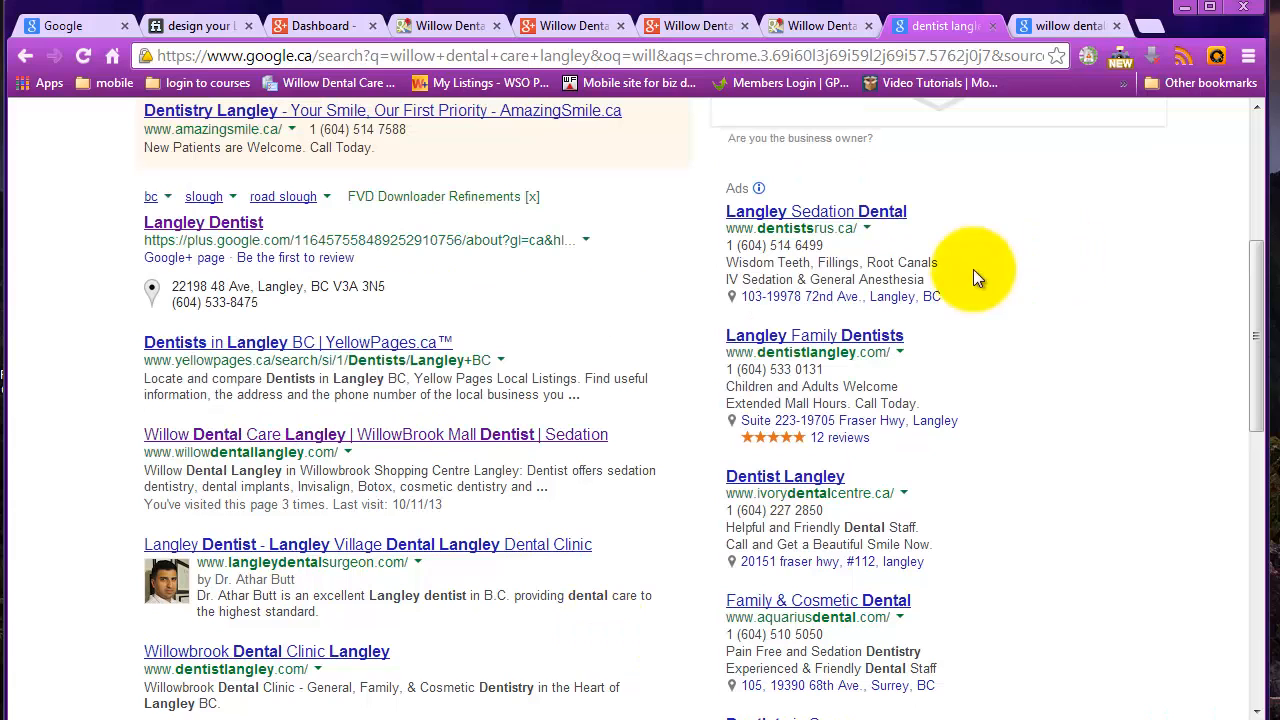
Open the Willow Dental Care Langley website from the search results and review its home page text and opening hours
left_click(172, 432)
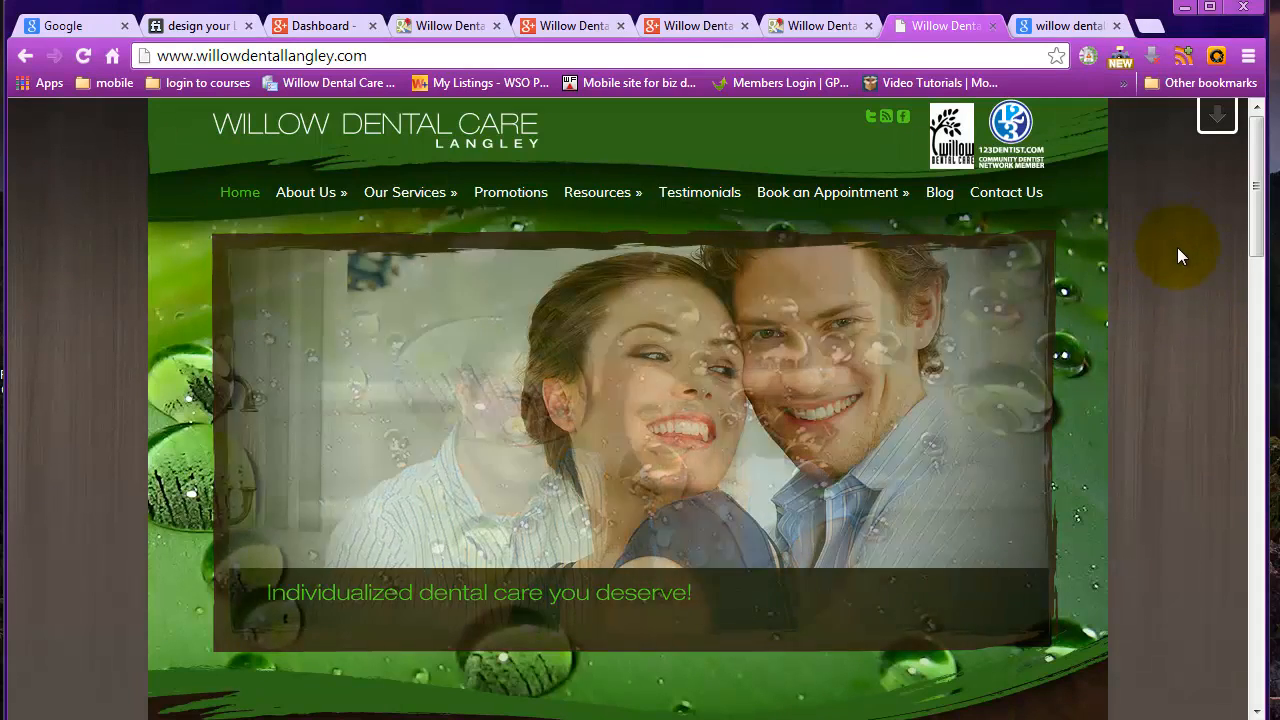
scroll(1177, 247, "down", 4)
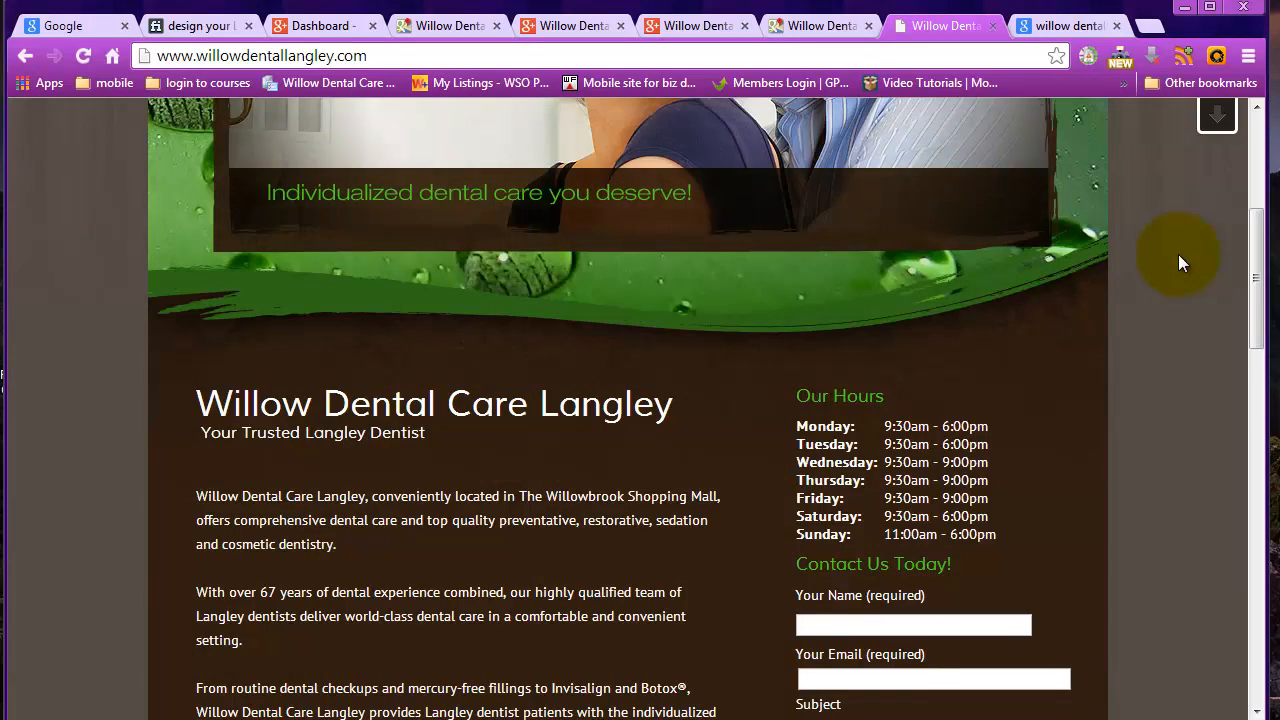
scroll(1178, 262, "down", 4)
scroll(1178, 262, "down", 2)
scroll(1178, 262, "up", 2)
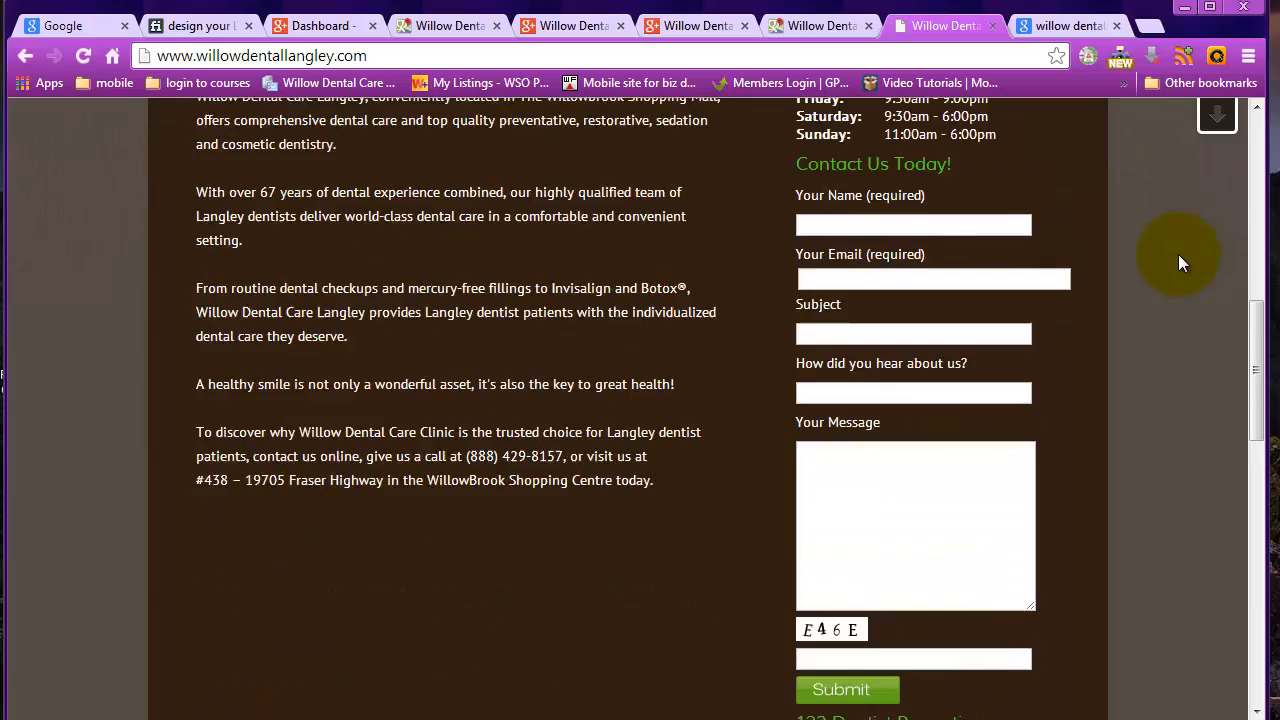
scroll(1178, 254, "up", 8)
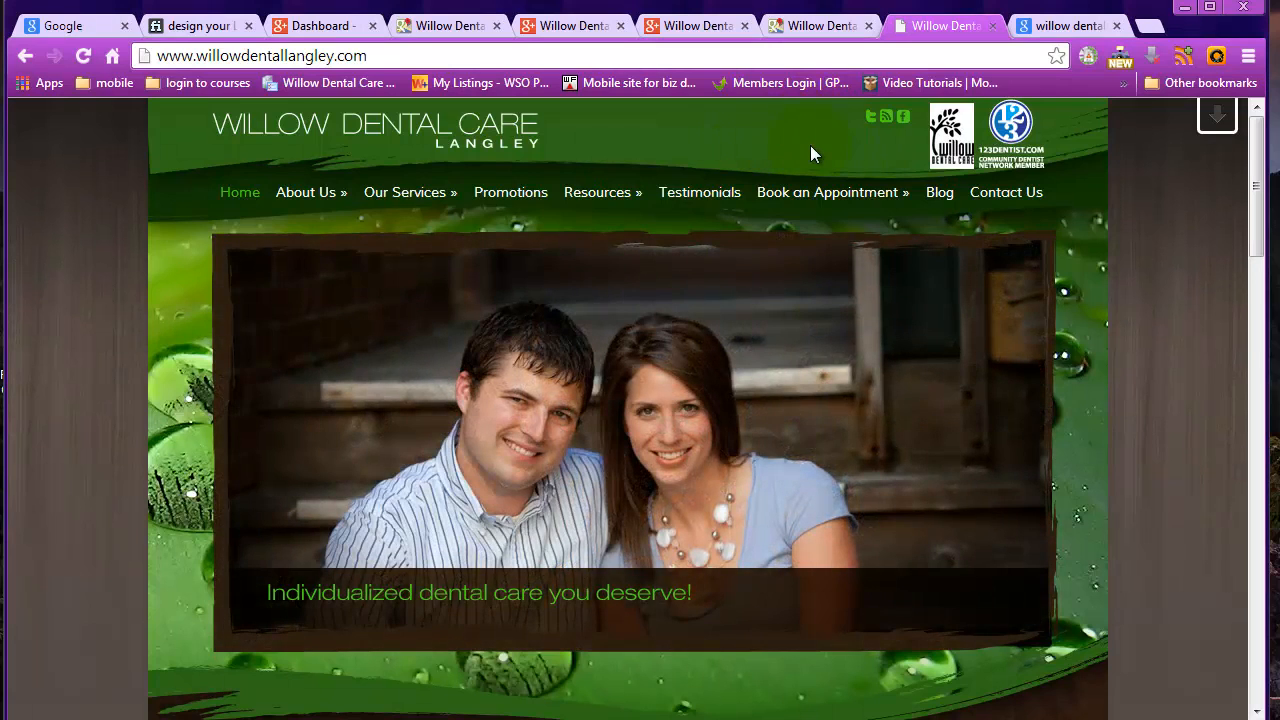
scroll(810, 145, "down", 5)
left_click_drag(893, 231, 968, 234)
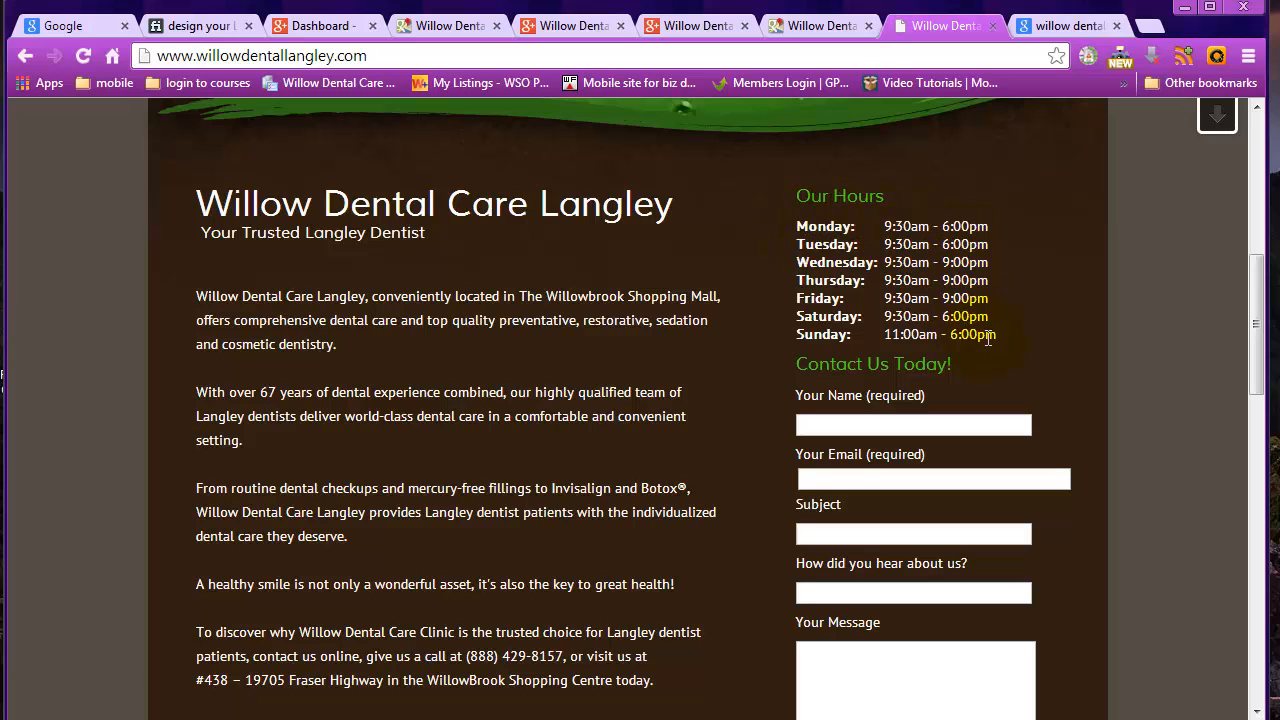
scroll(1002, 309, "up", 2)
Add the Google+ page's hours of operation: Mon-Tue and Sat 9:30 pm–6:00 pm, Wed-Fri 9:30 pm–9:00 pm, plus a third set 11:00 am–6:00 pm
left_click(322, 26)
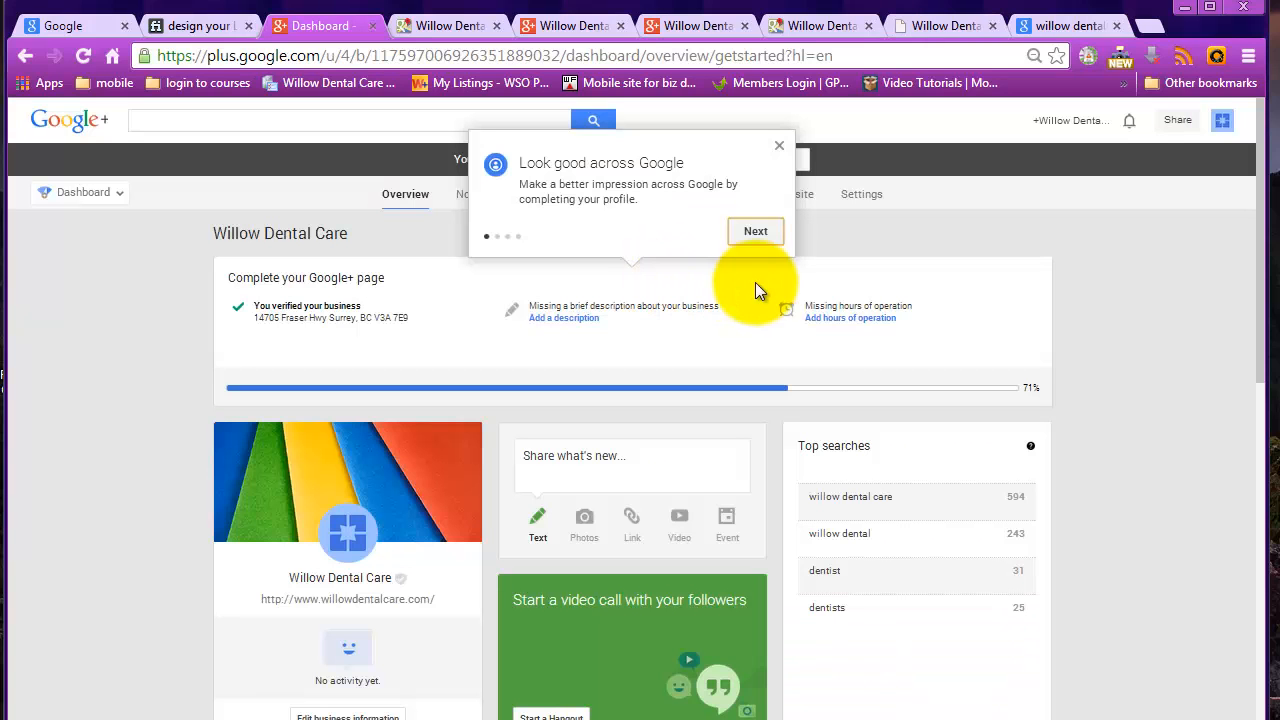
left_click(838, 320)
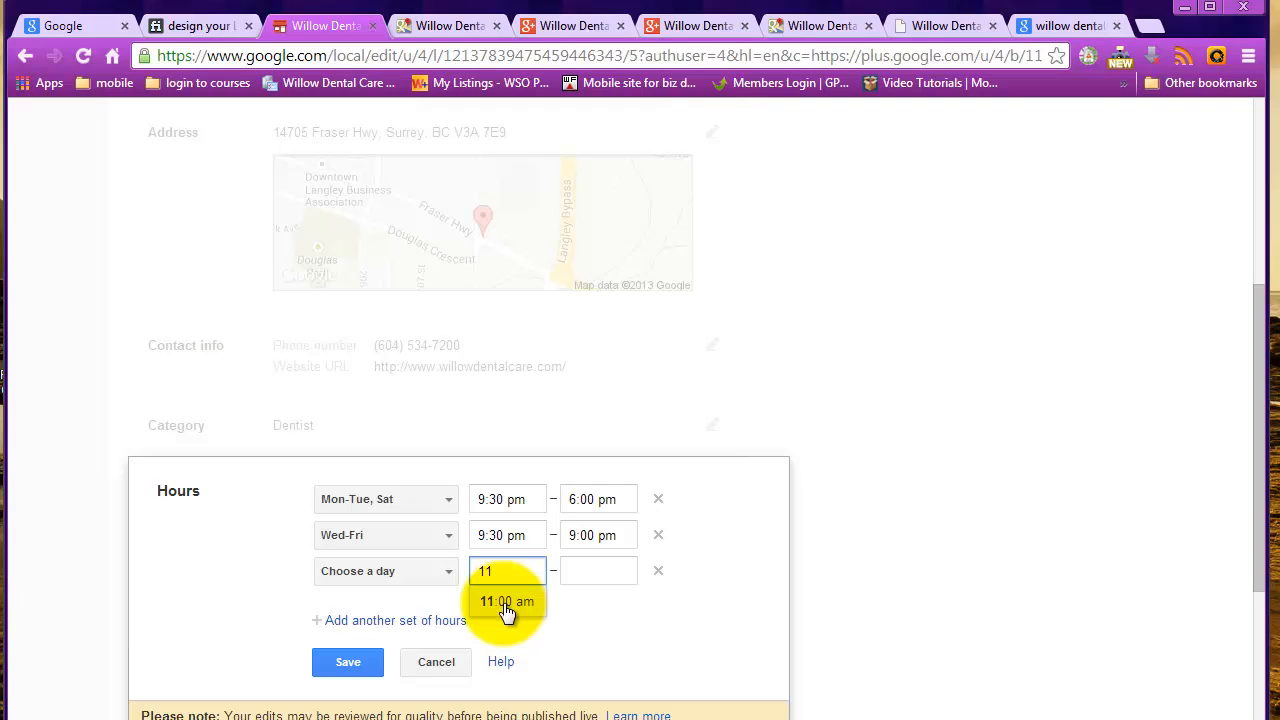
left_click(581, 575)
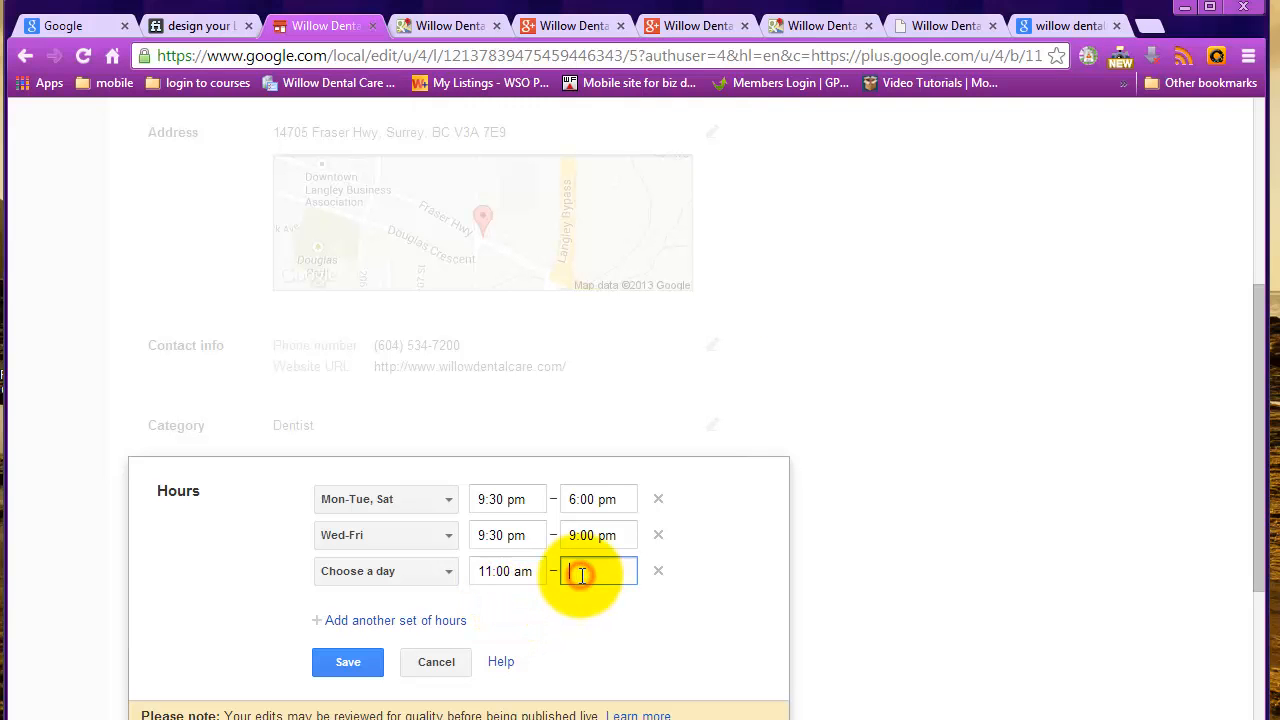
type("6")
left_click(583, 601)
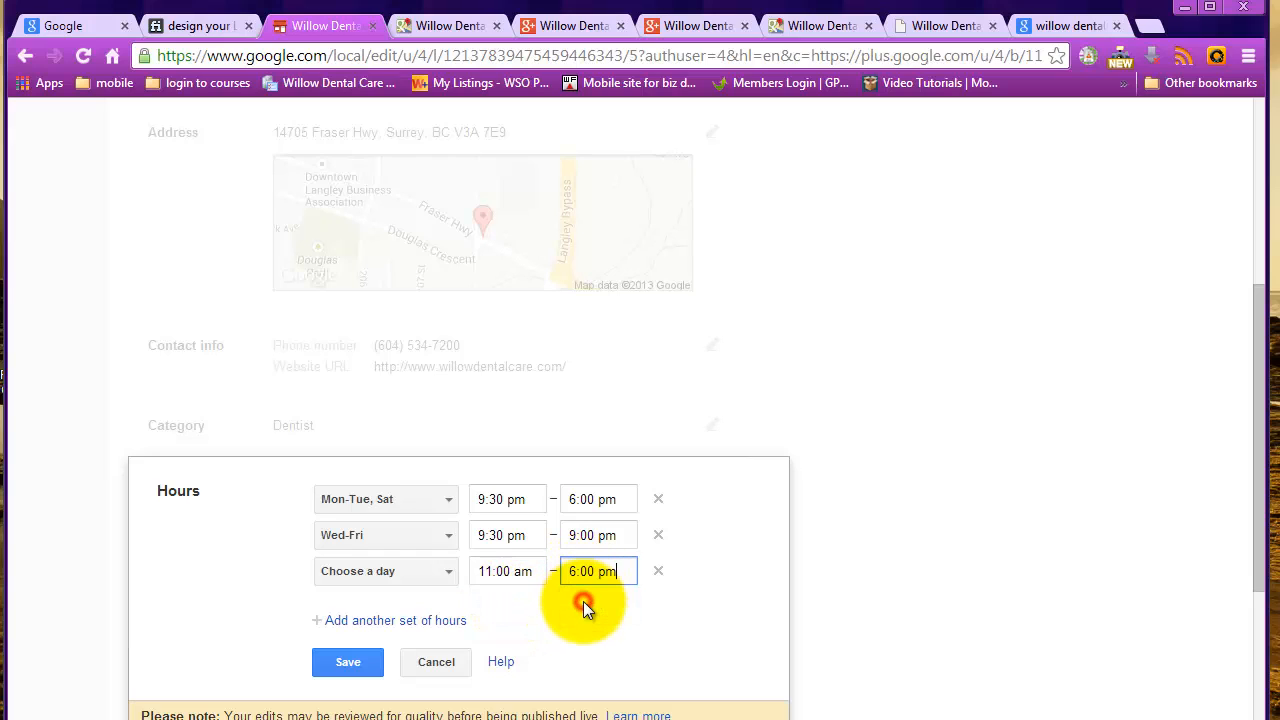
left_click(492, 571)
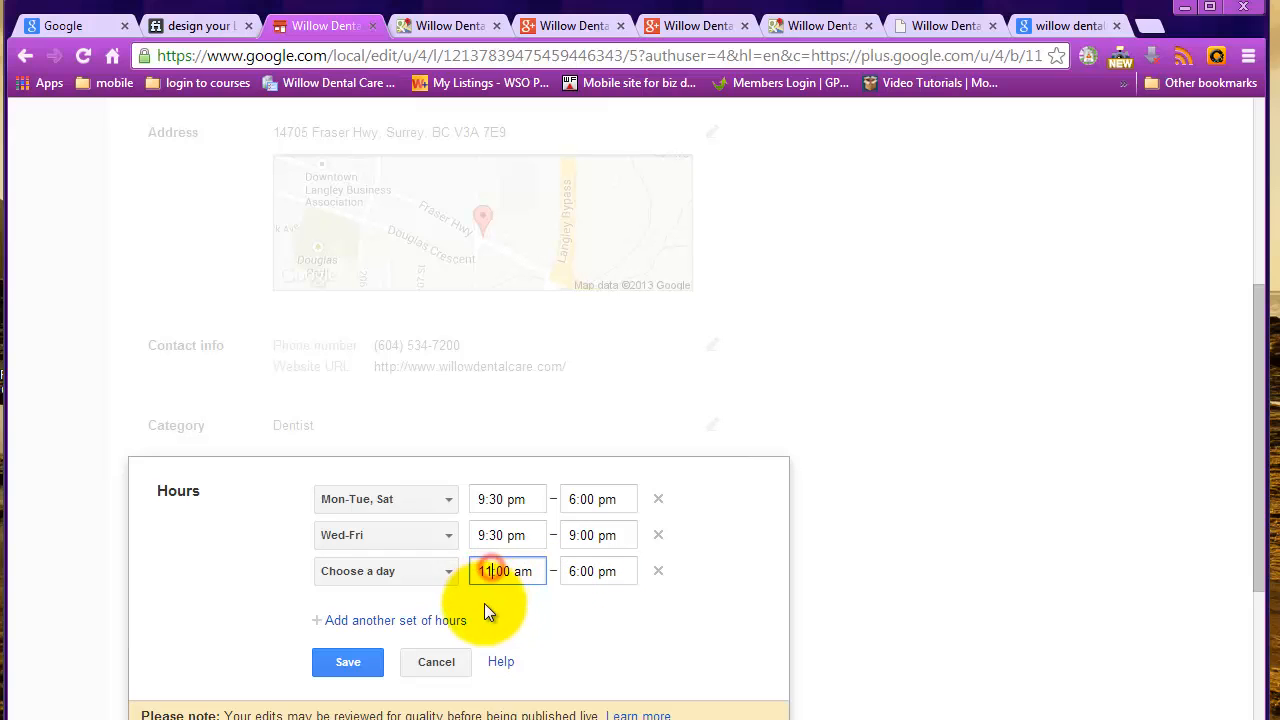
Assign the 11:00 am–6:00 pm set to Sunday and save the business hours
left_click(348, 662)
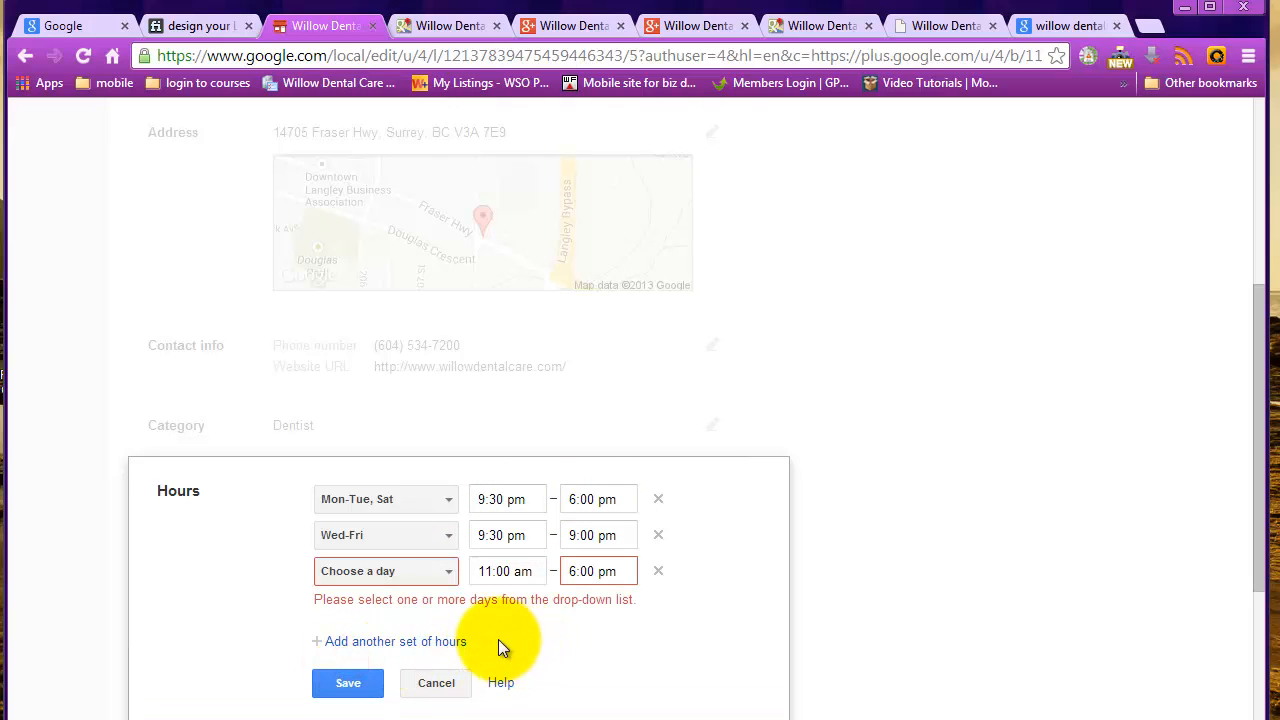
left_click(450, 572)
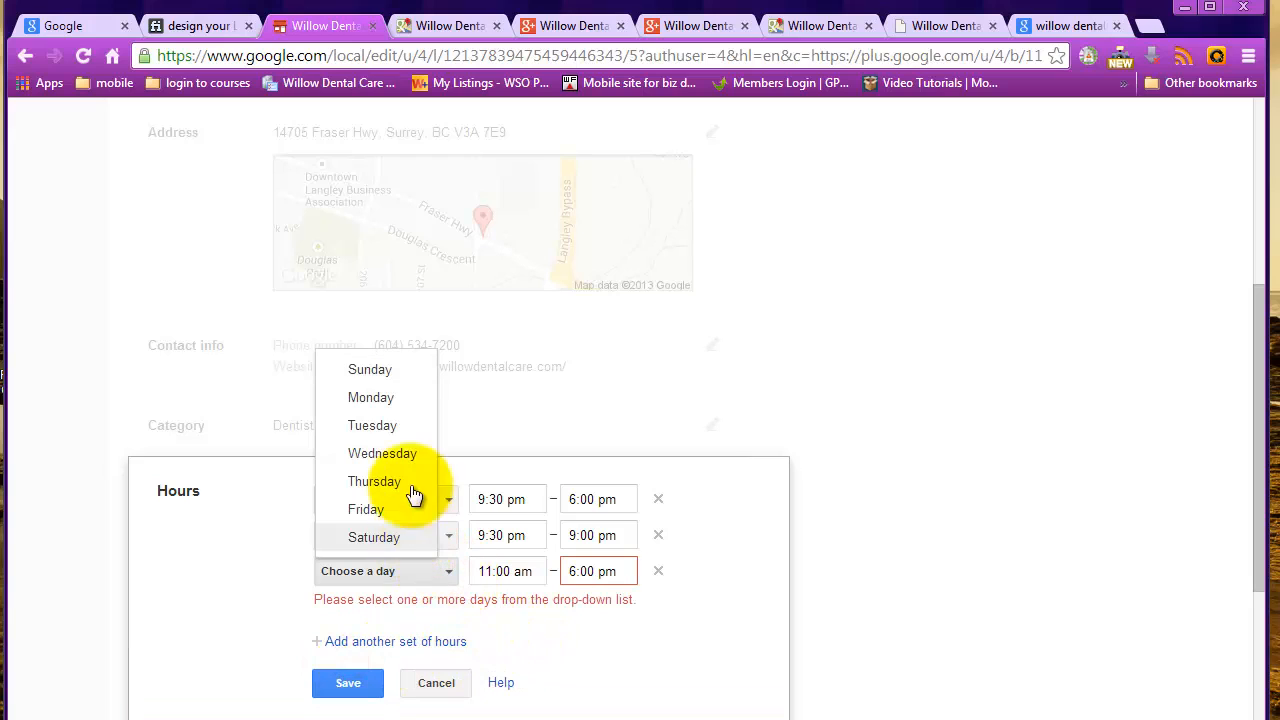
left_click(378, 370)
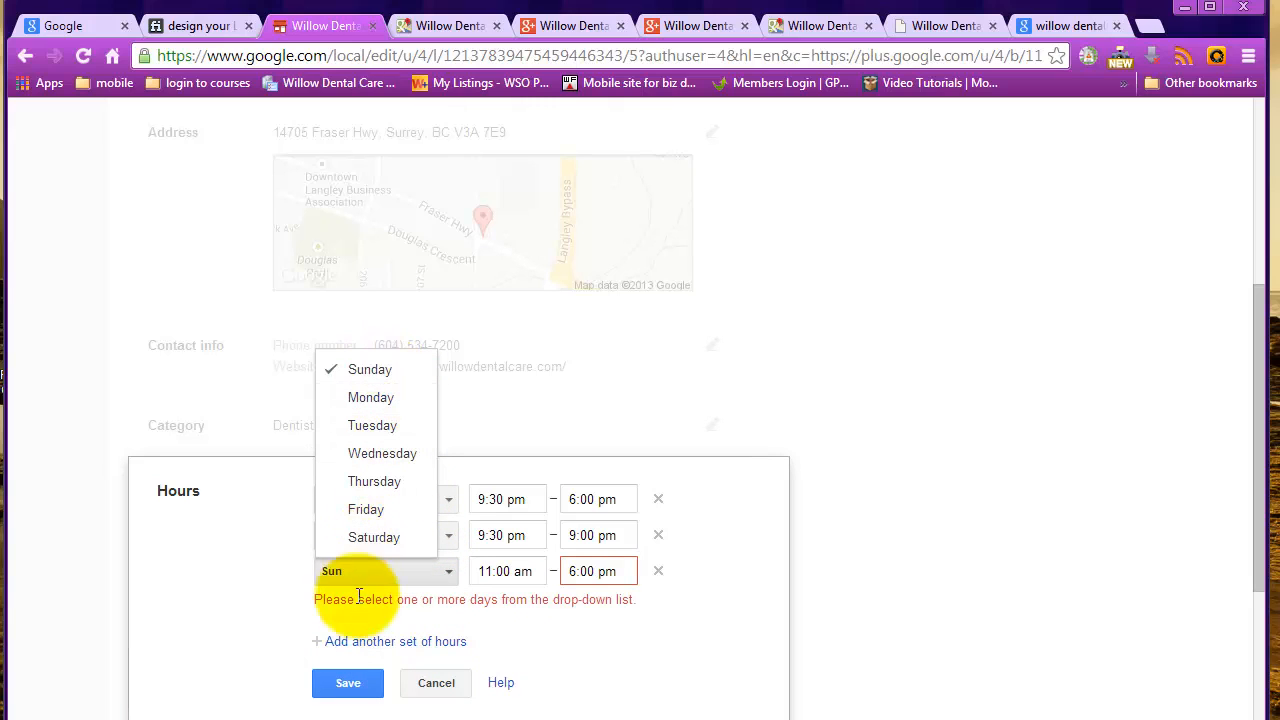
left_click(348, 684)
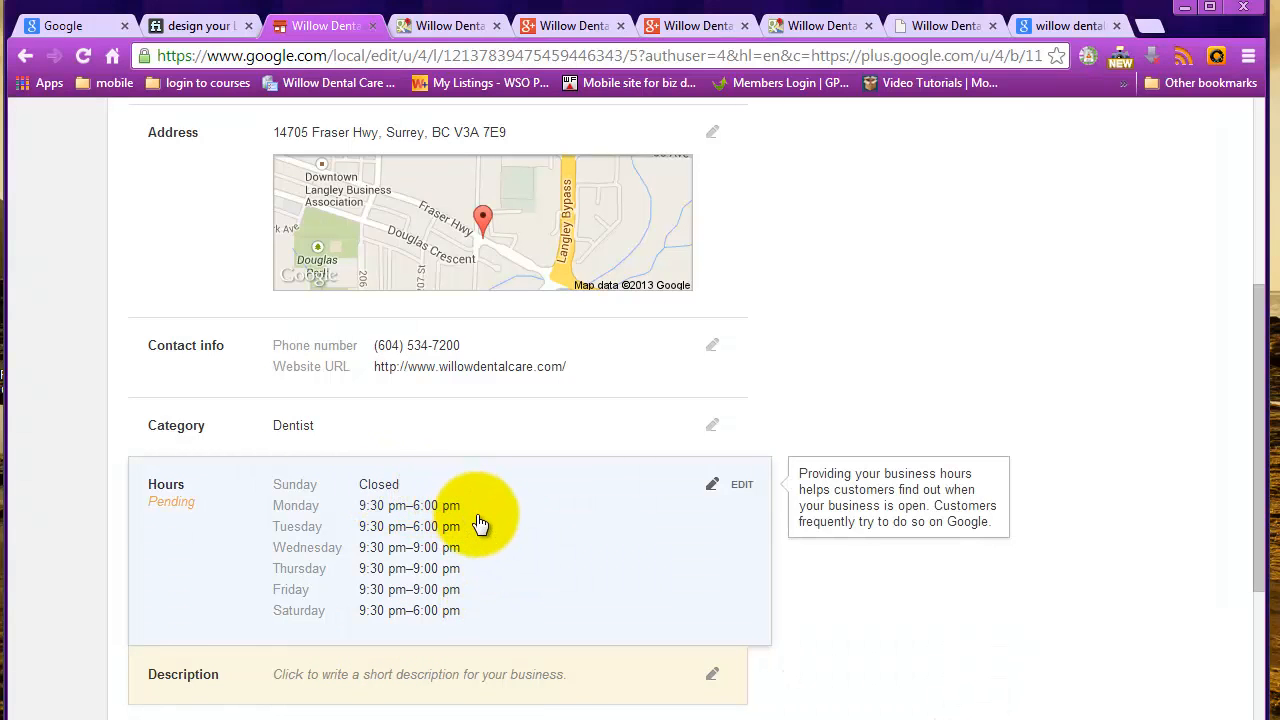
Change the business name to Willow Dental Care Langley and save it
scroll(518, 570, "up", 2)
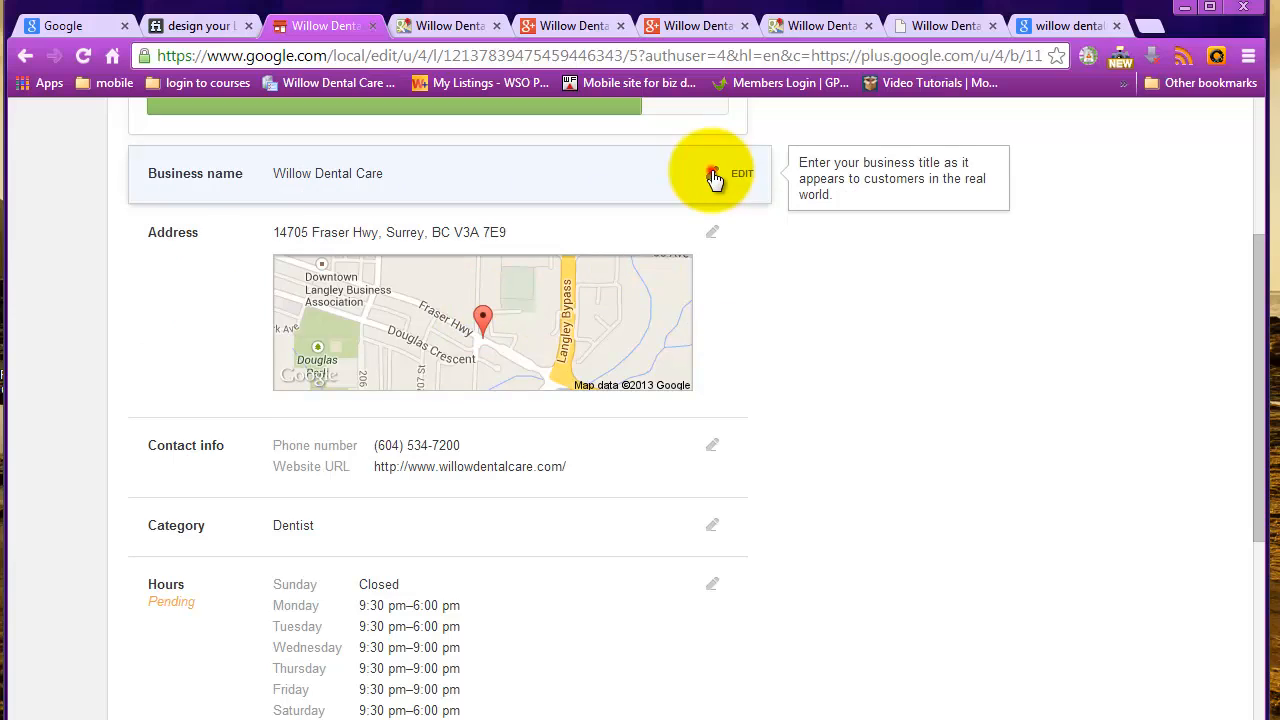
left_click(714, 178)
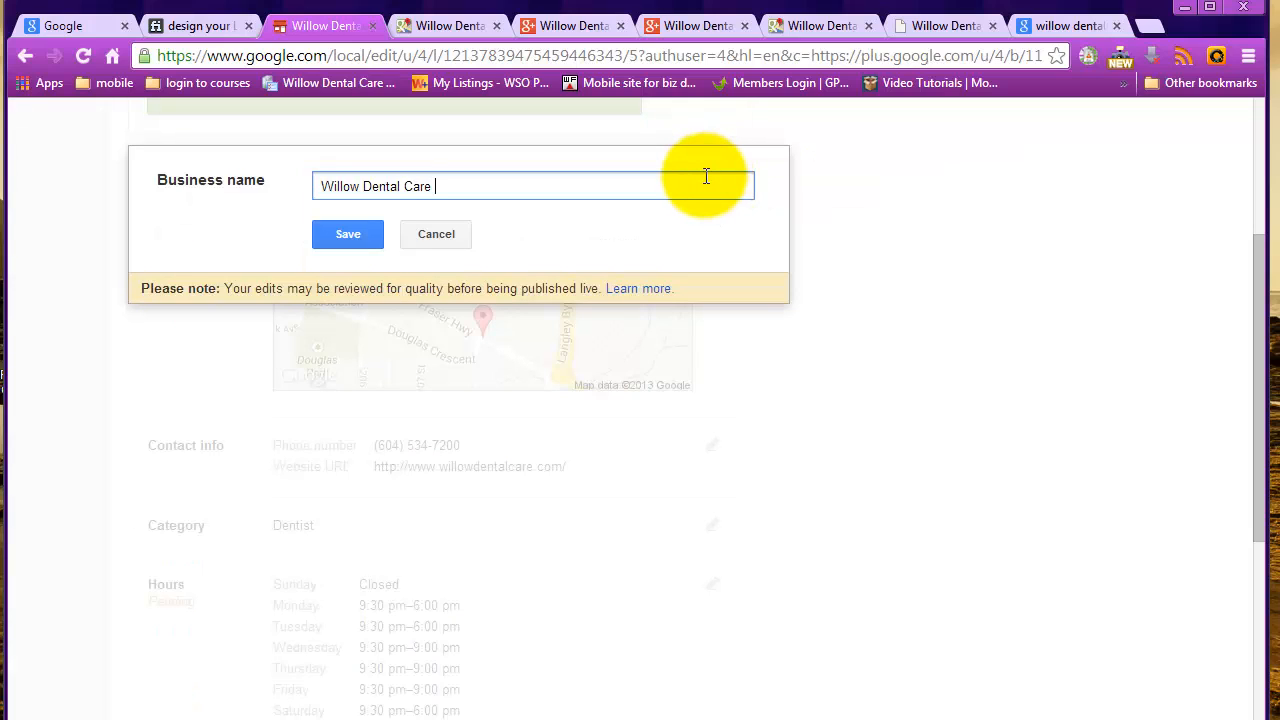
left_click(340, 234)
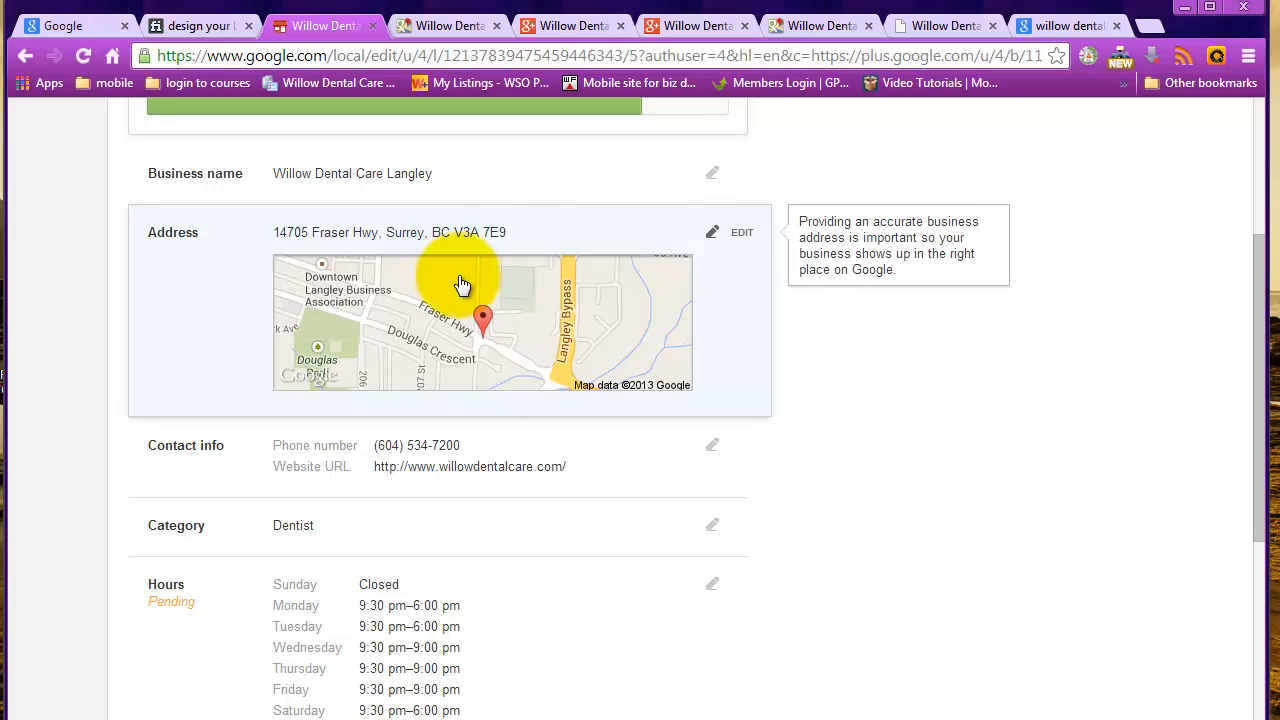
Edit the business address, correcting the street number and setting the city to Langley
left_click(722, 252)
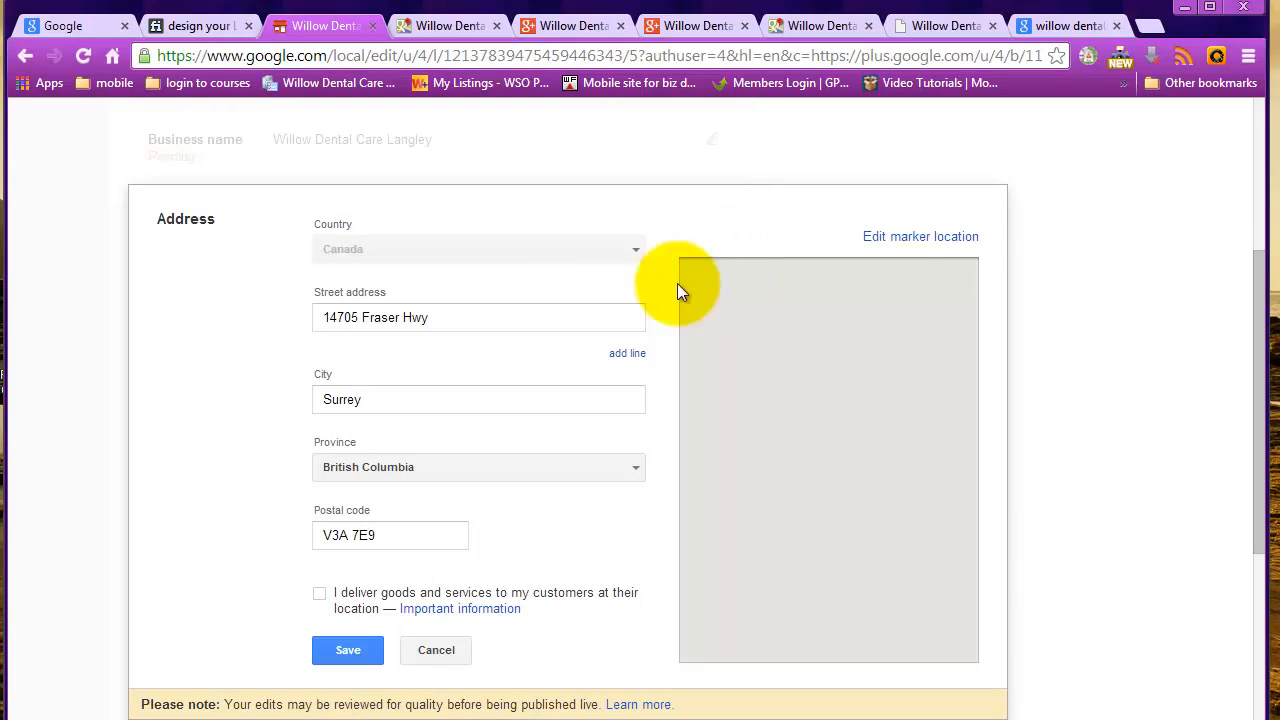
left_click(335, 317)
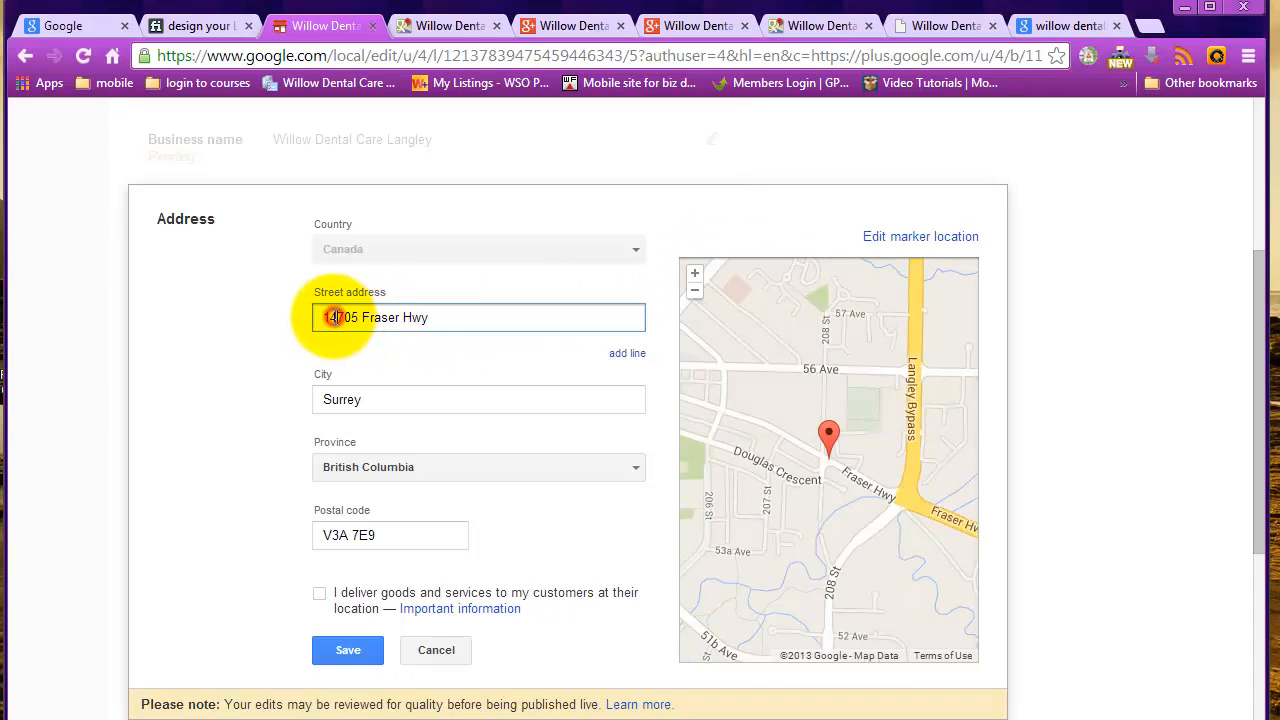
left_click_drag(336, 317, 330, 317)
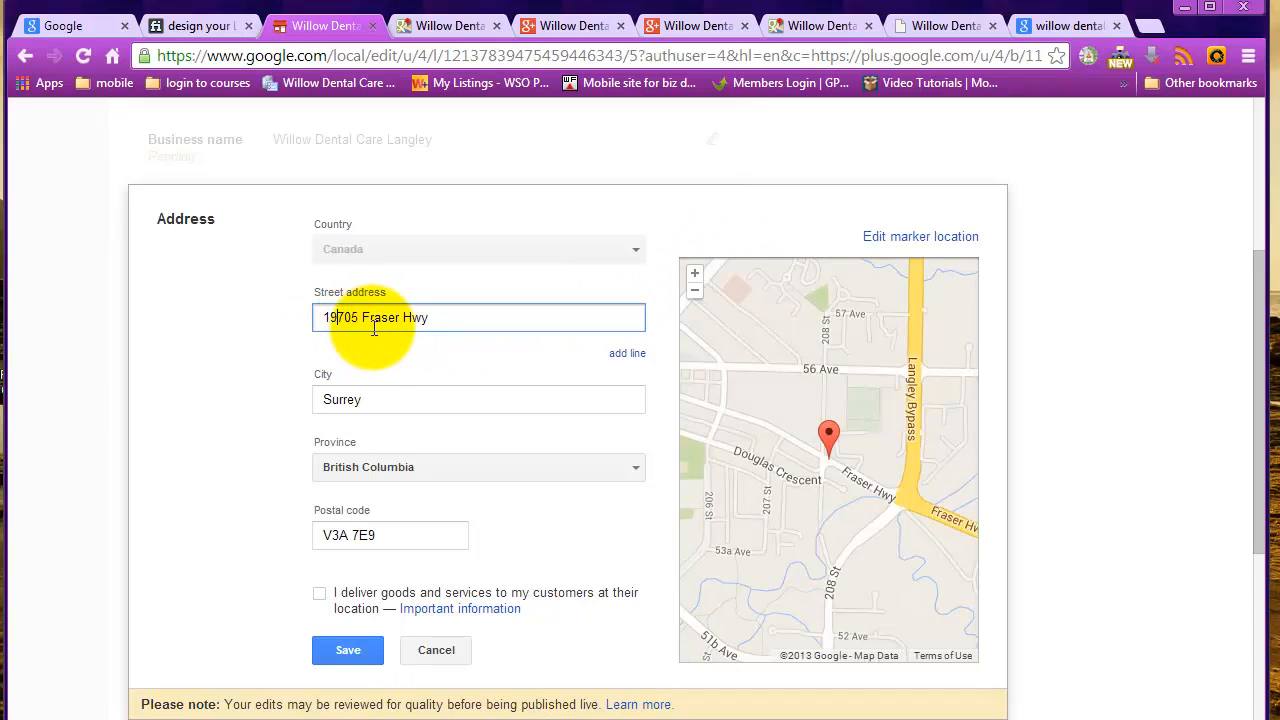
double_click(340, 400)
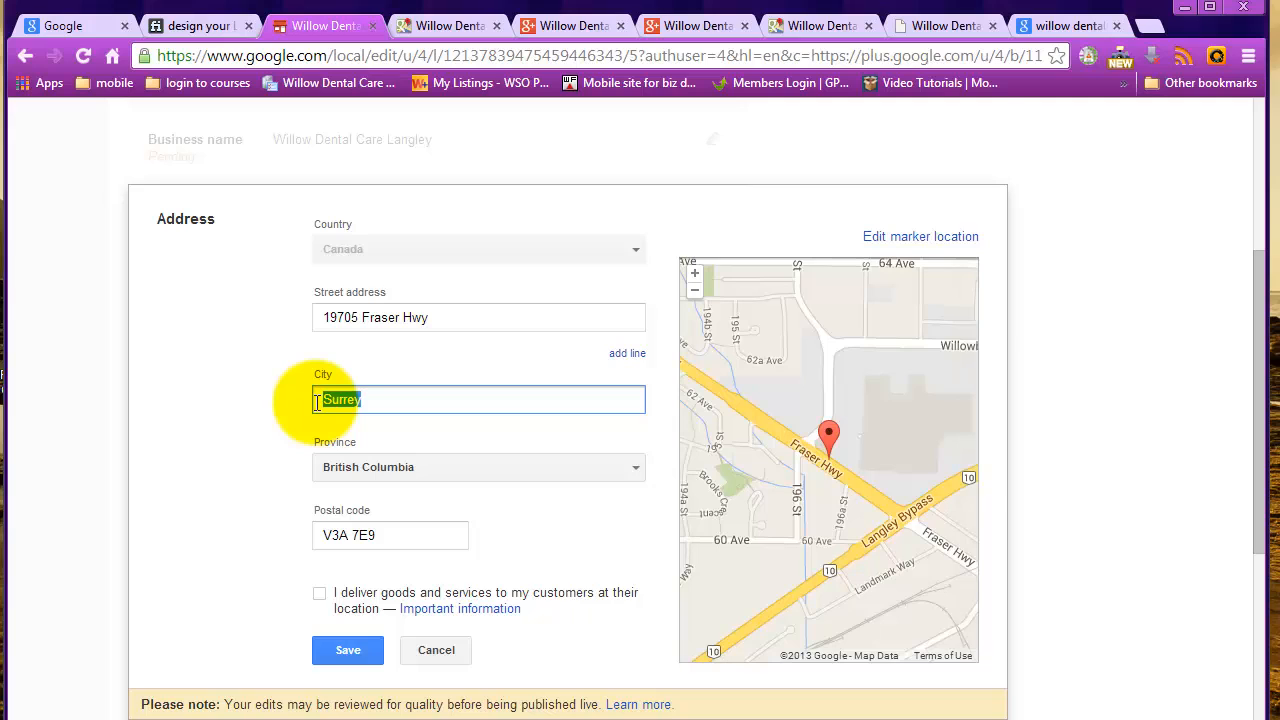
type("Langley")
scroll(600, 360, "down", 1)
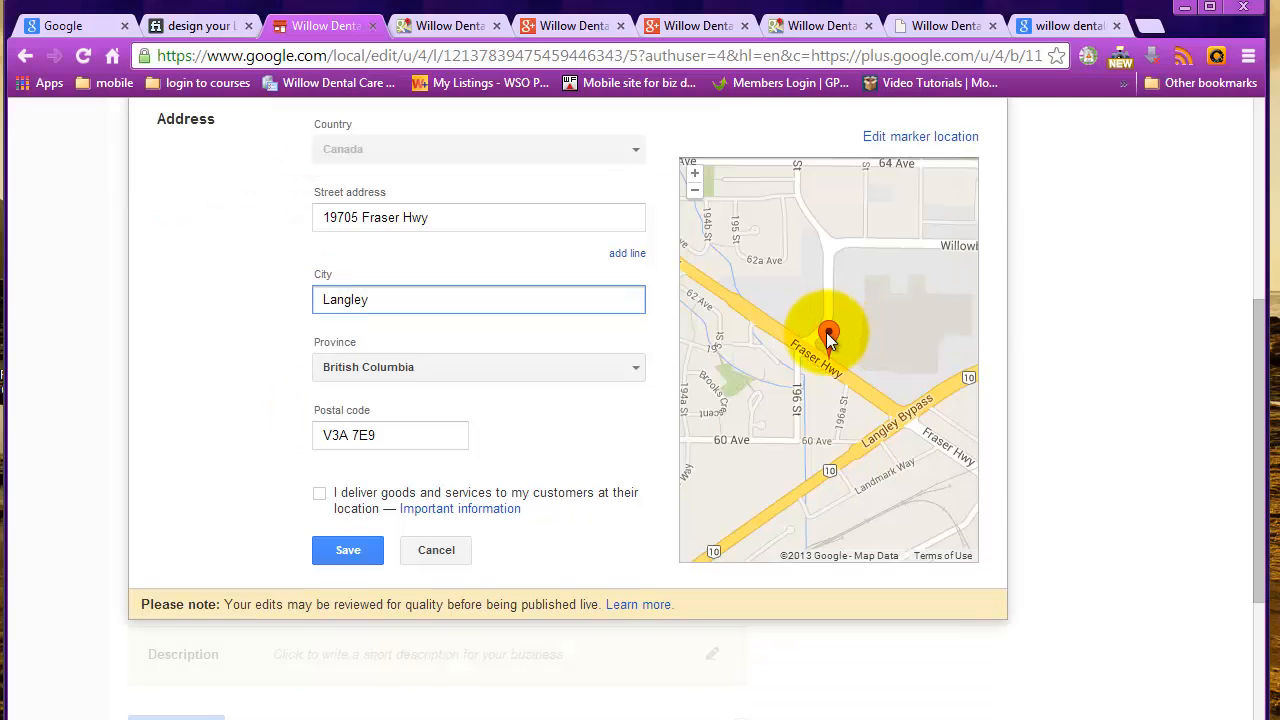
Move the map marker east onto the large building between Willowbrook Dr and Langley Bypass, and save the address
left_click(893, 136)
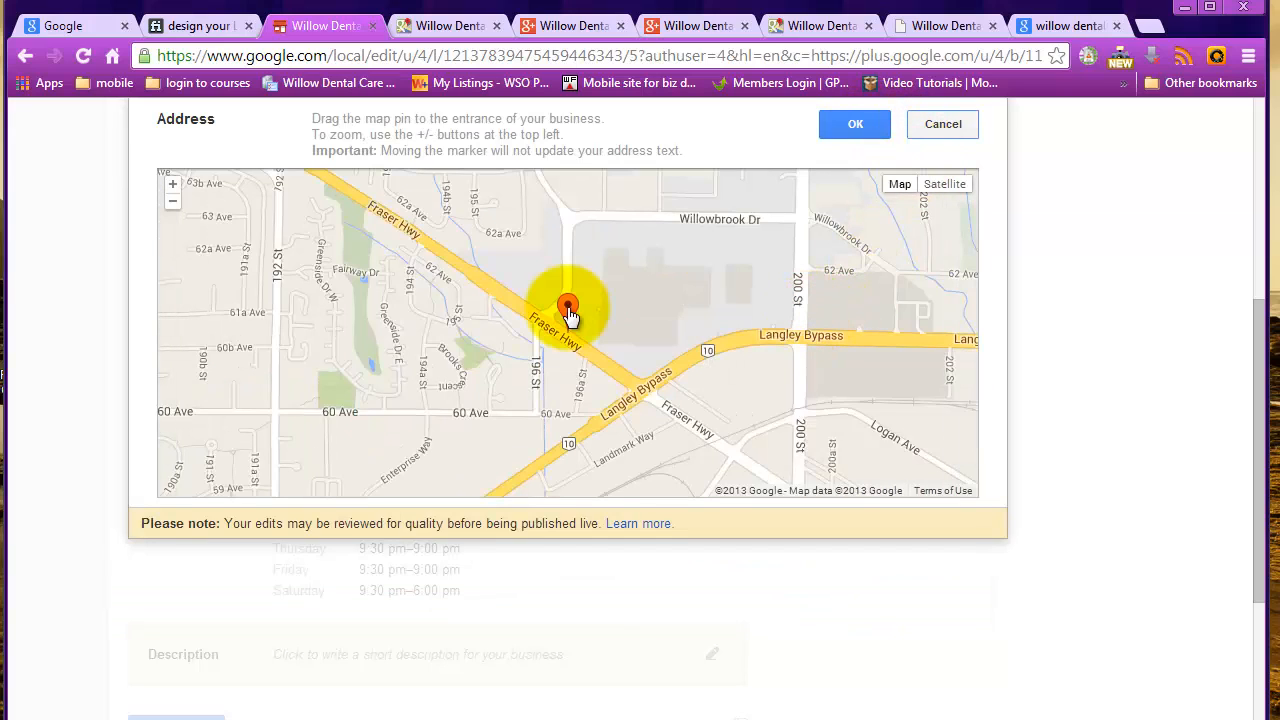
left_click_drag(570, 316, 664, 315)
left_click(850, 126)
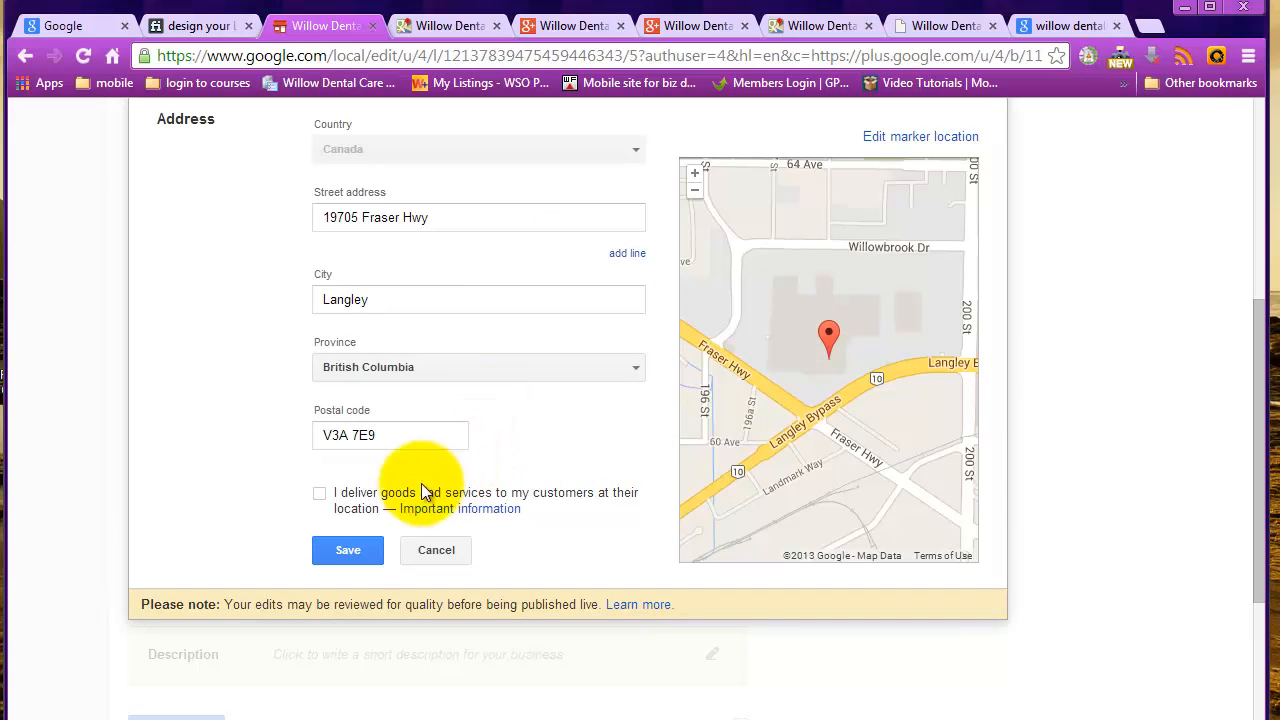
left_click(340, 550)
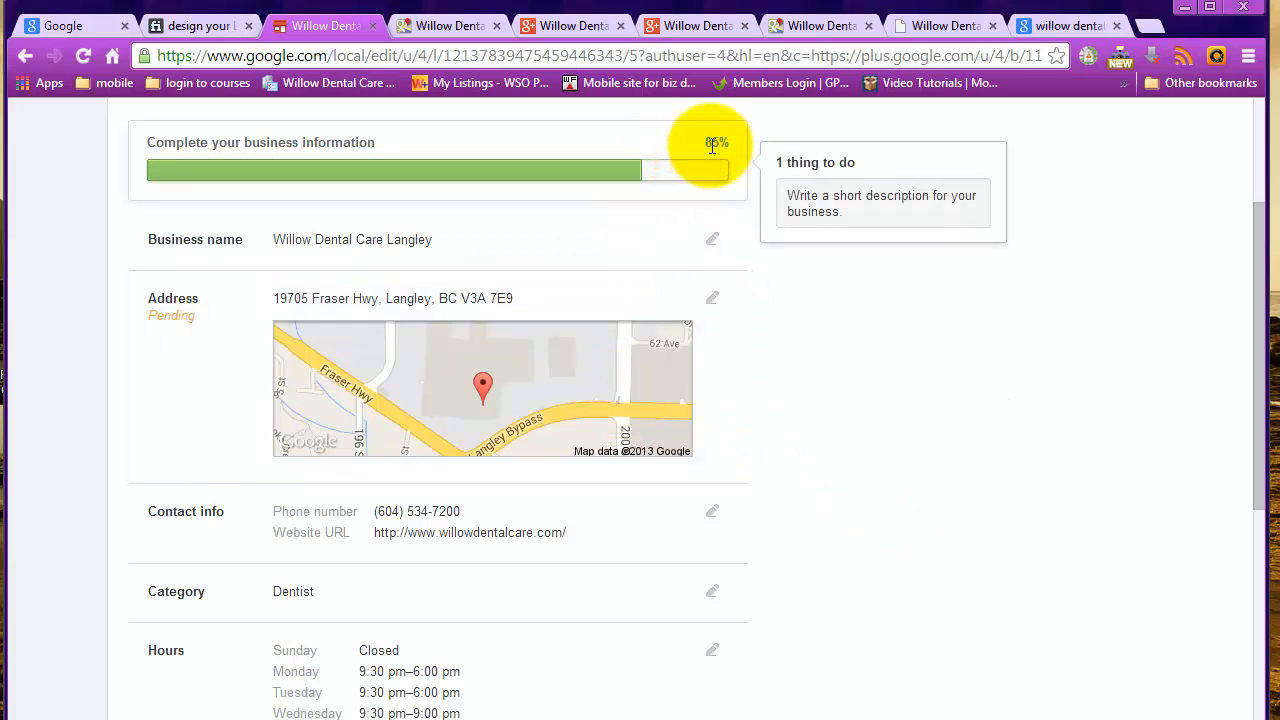
left_click(709, 515)
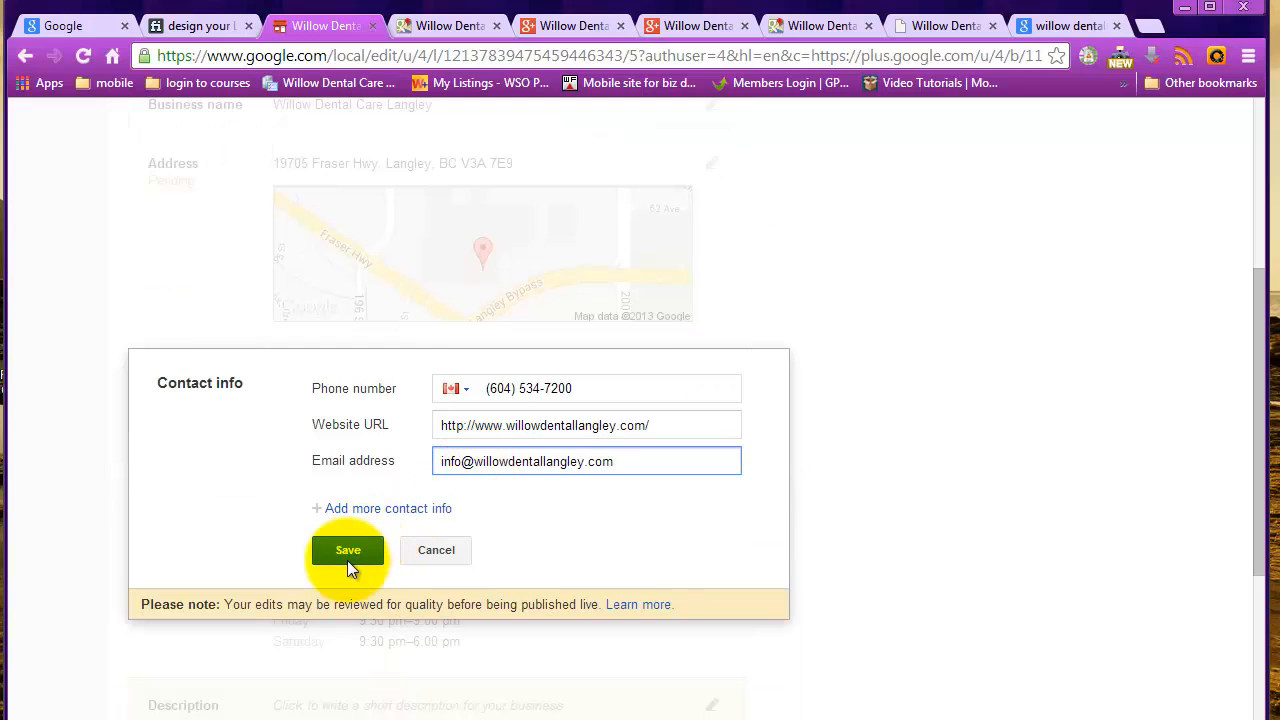
left_click(347, 556)
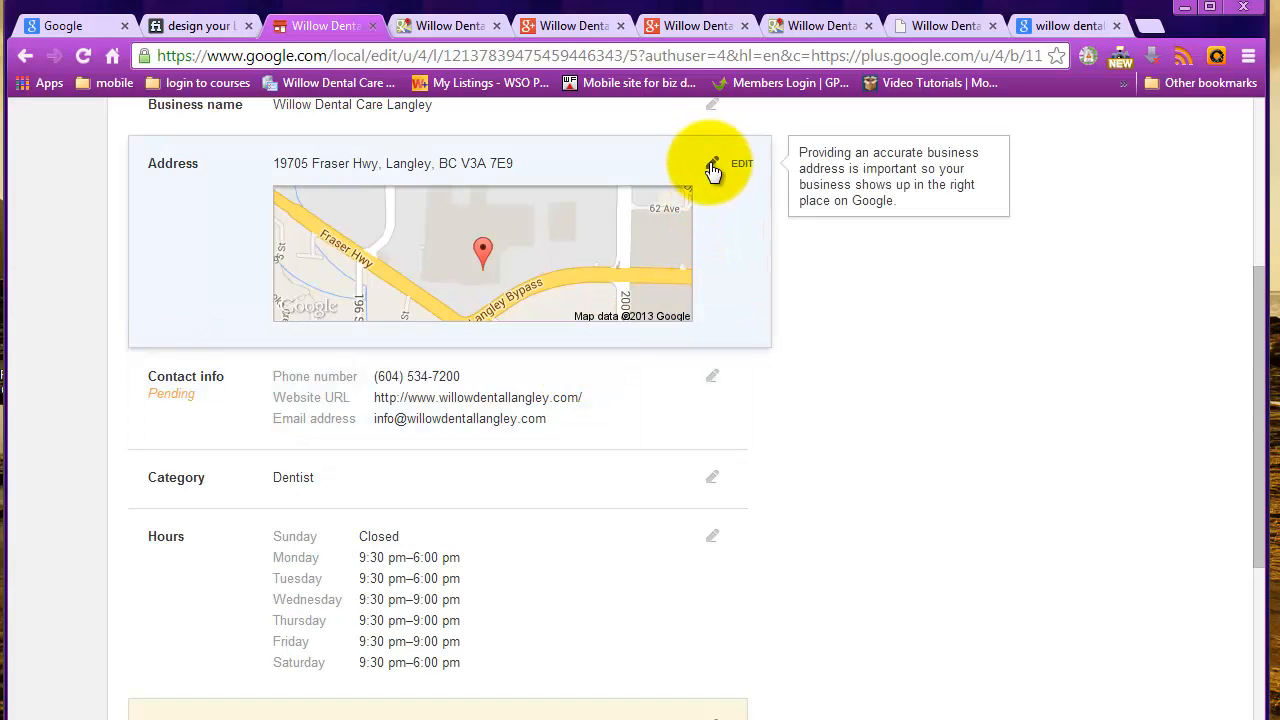
Prefix the street address with the clinic's unit number and a # sign, and save the address
left_click(710, 165)
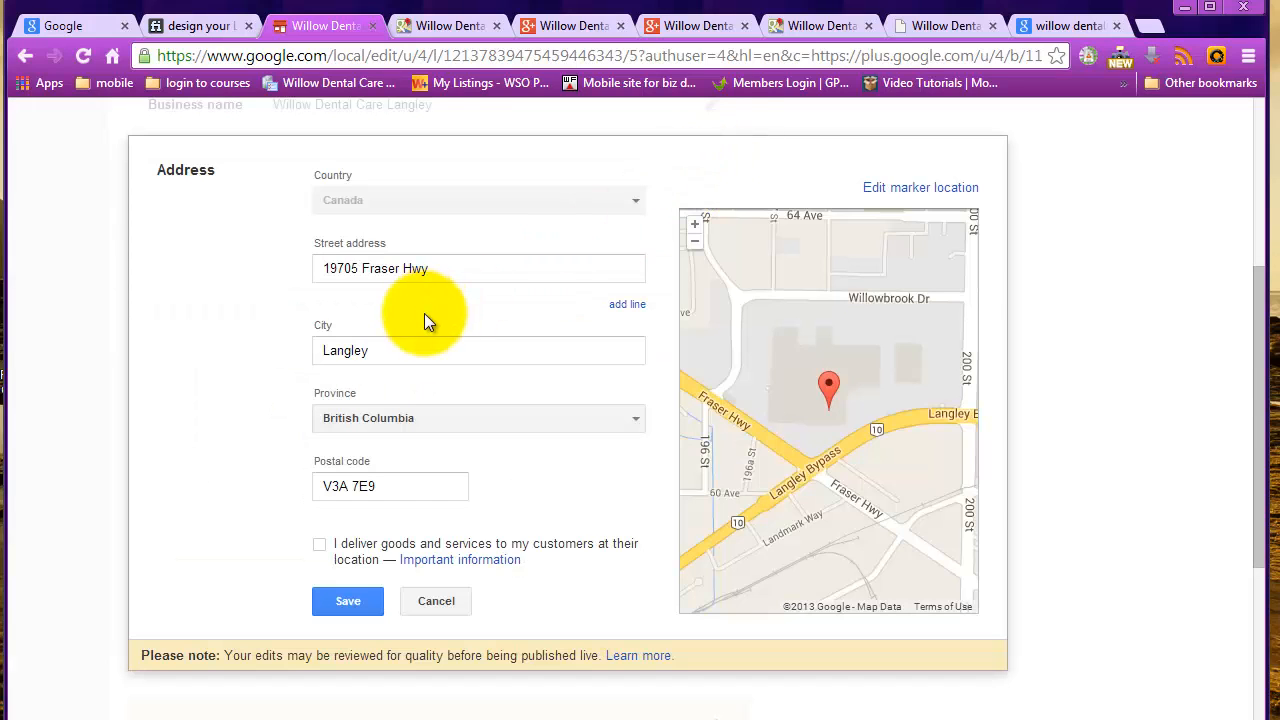
left_click(367, 279)
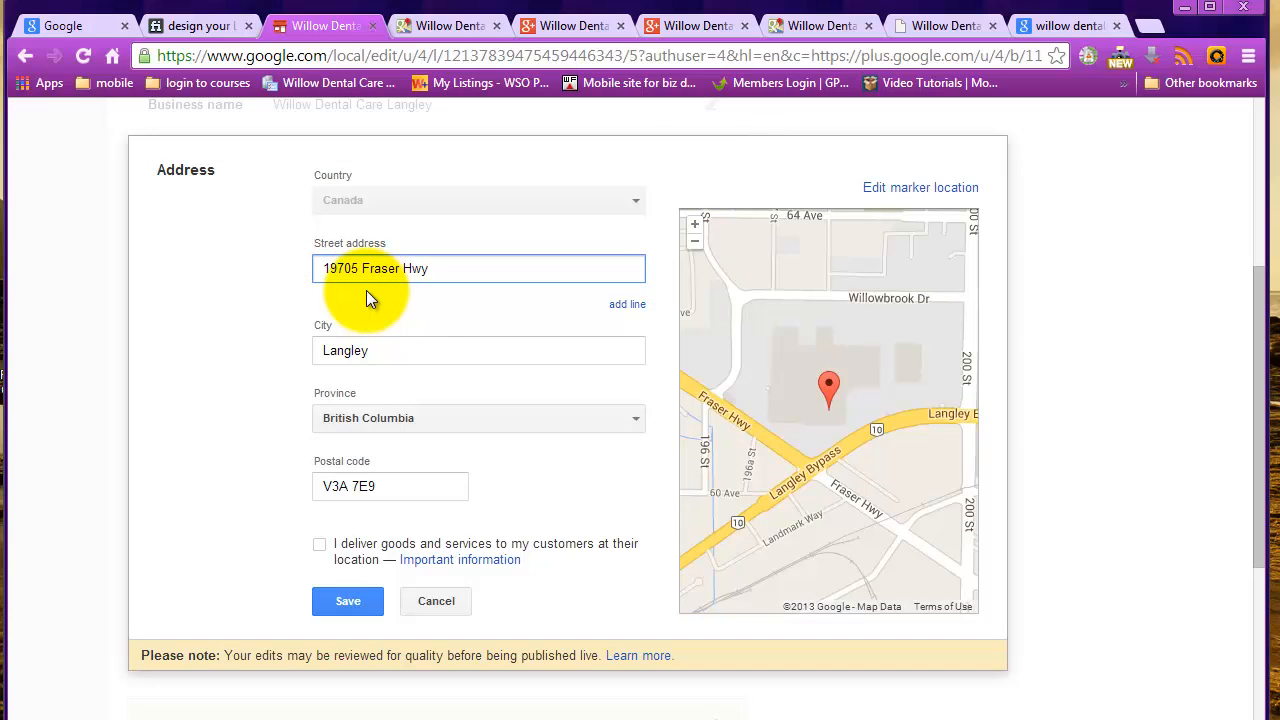
type("438 -")
left_click(342, 278)
type("#")
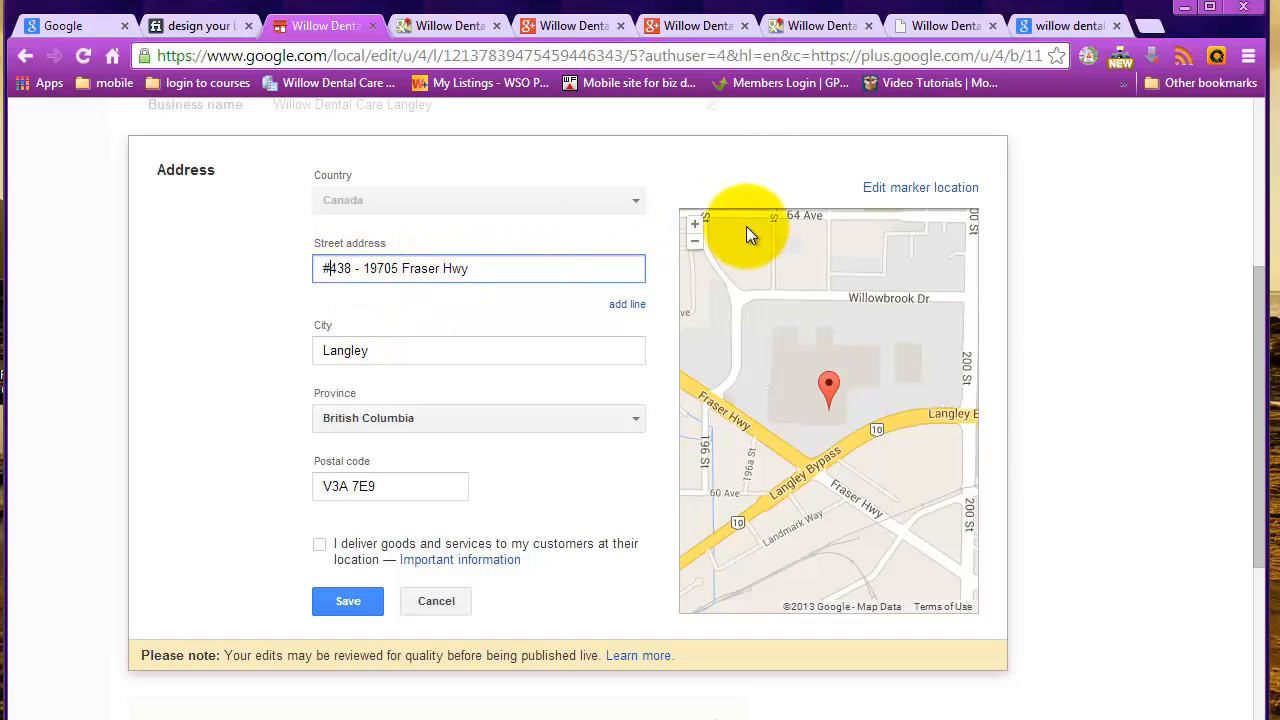
mouse_move(746, 229)
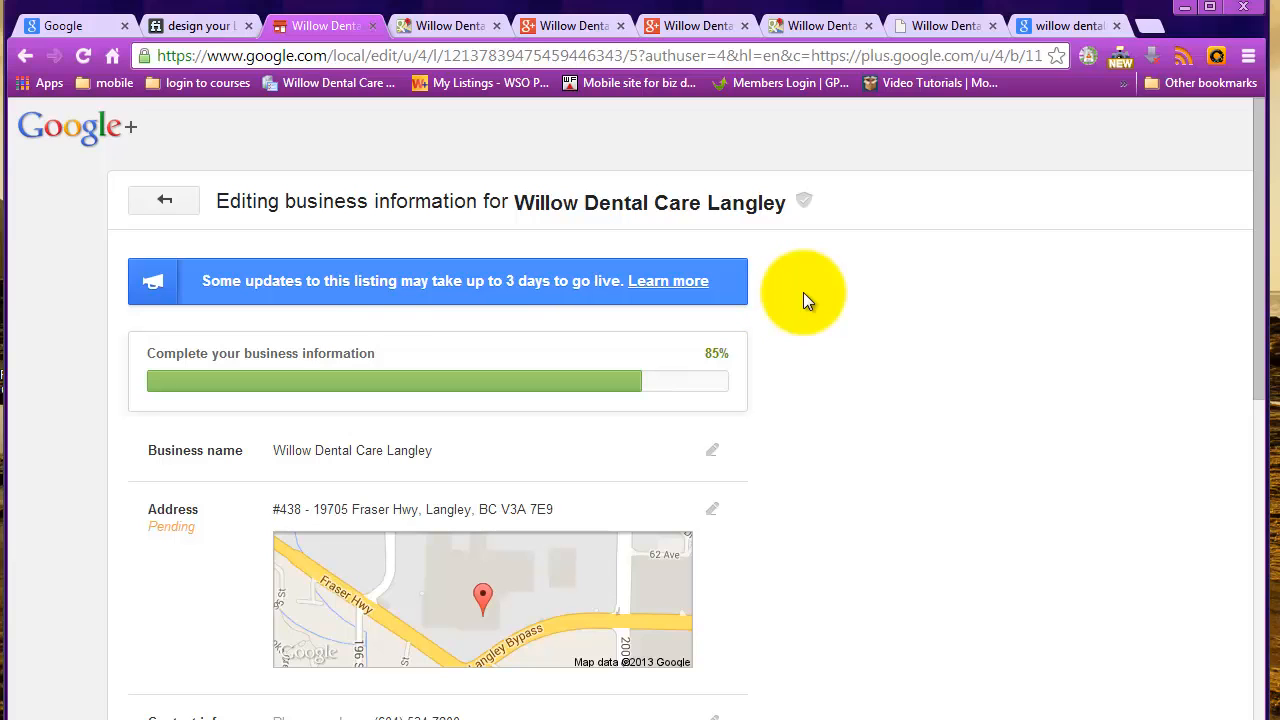
Add another set of opening hours to the business hours and assign it to Sunday
scroll(803, 292, "down", 3)
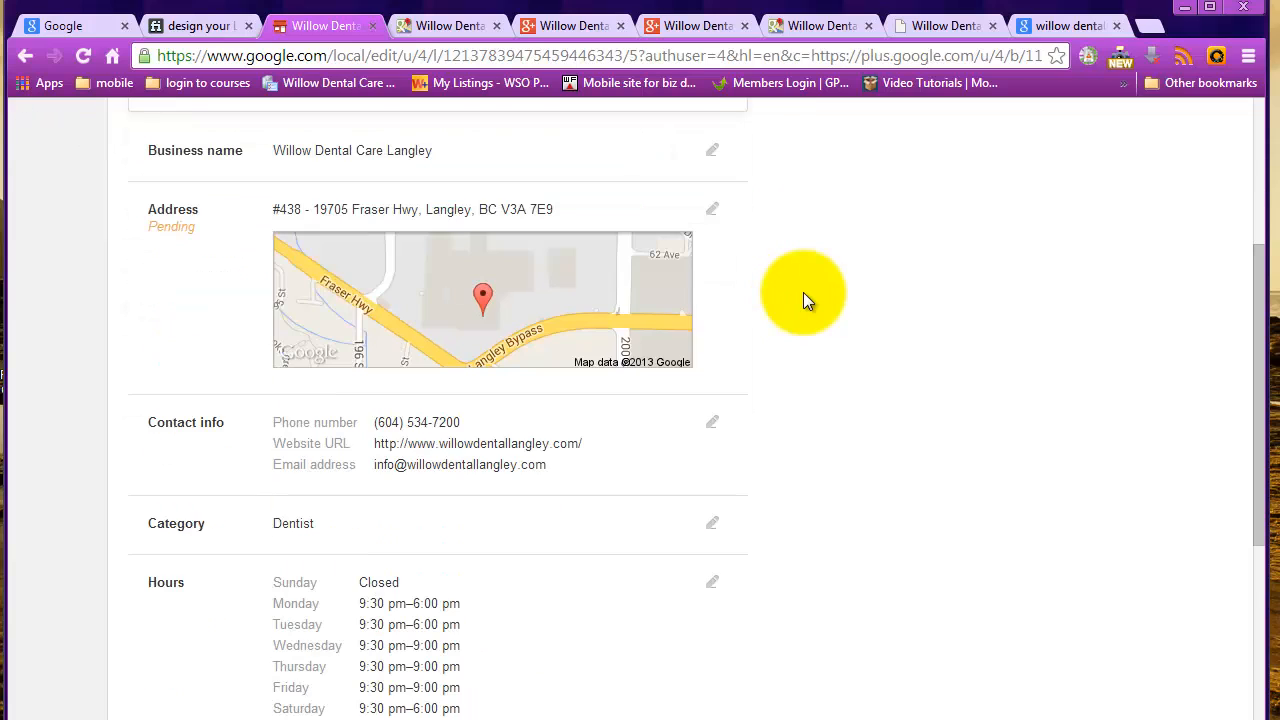
scroll(803, 292, "down", 2)
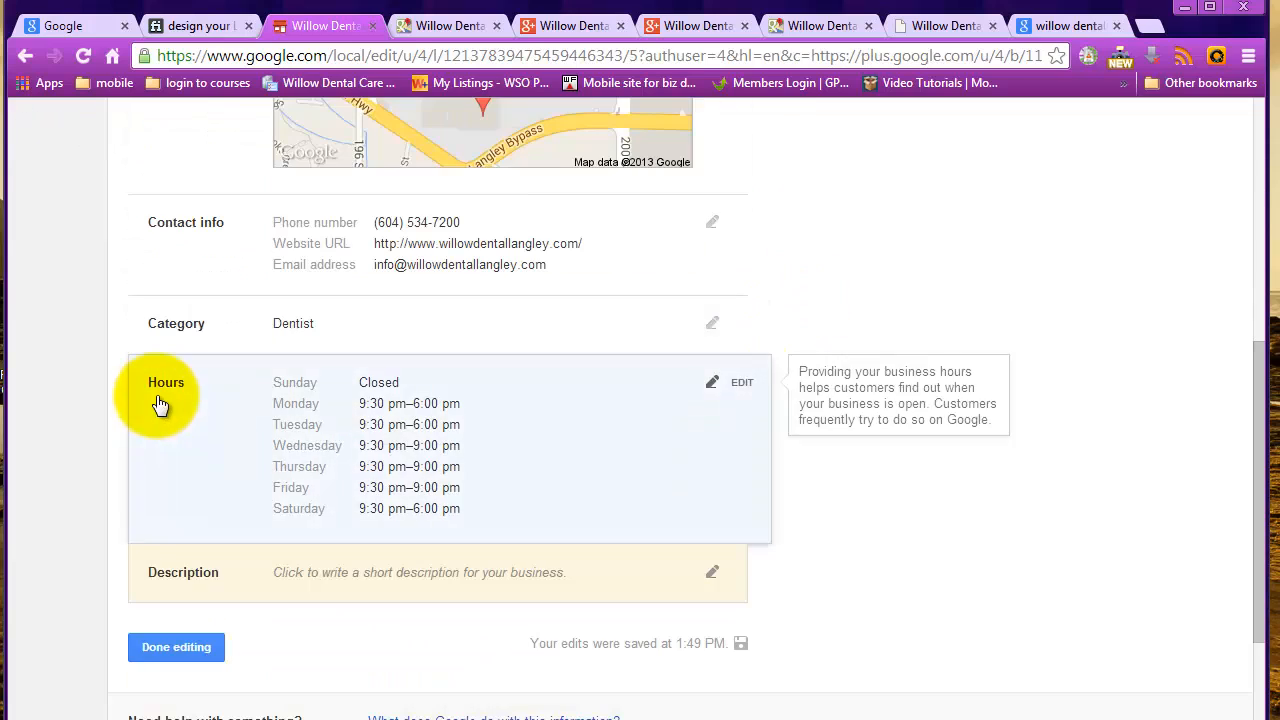
left_click(740, 390)
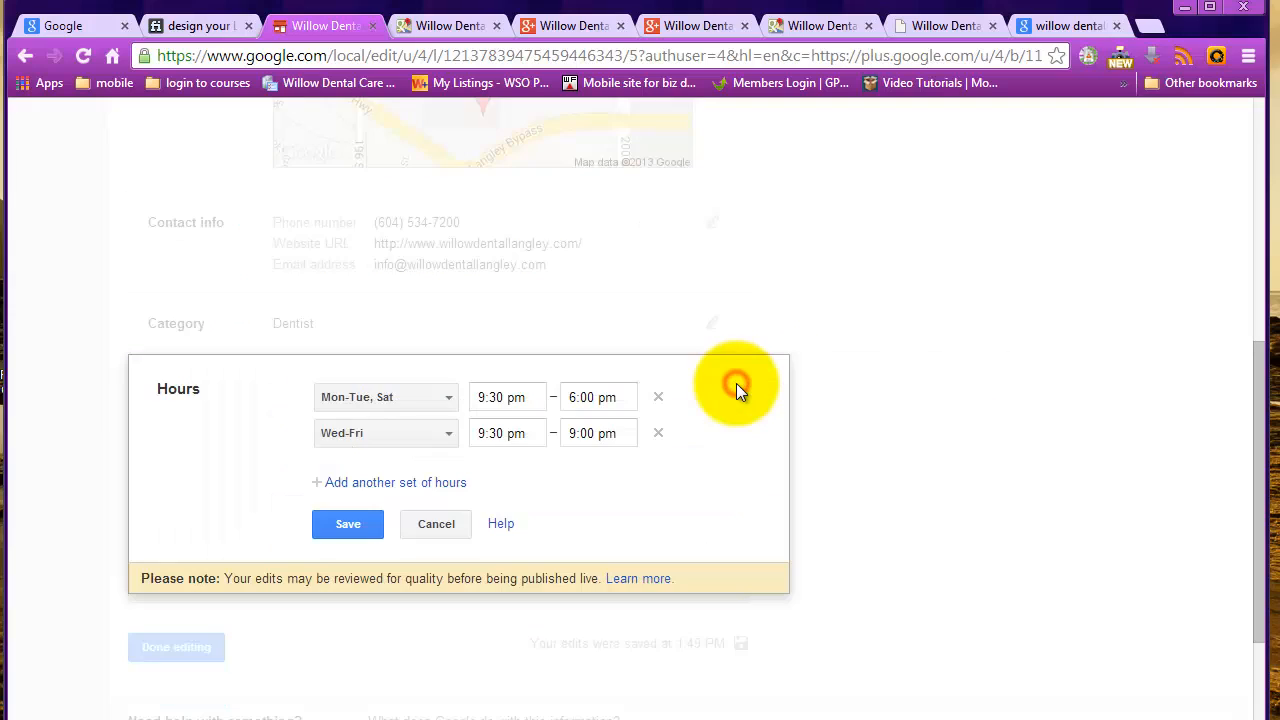
left_click(383, 484)
left_click(446, 472)
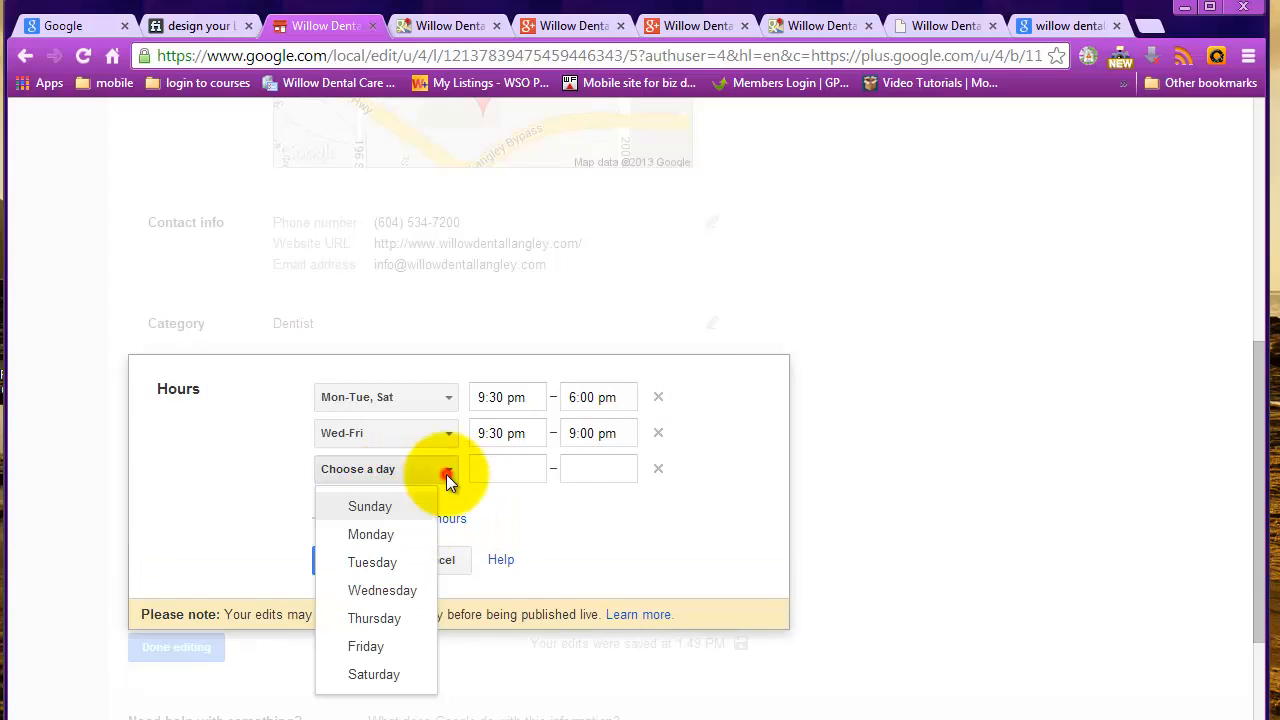
left_click(378, 506)
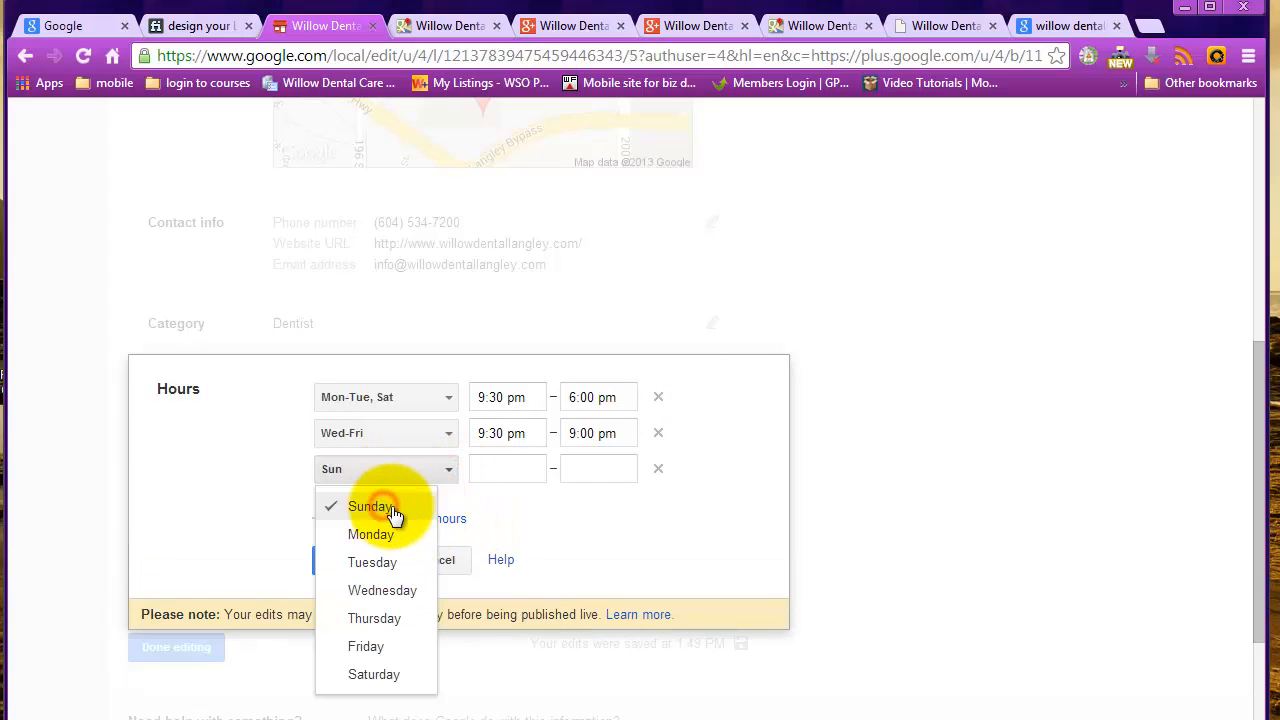
Try to save Sunday opening hours of 11:00 am–6:00 pm with the business hours
left_click(506, 467)
type("1")
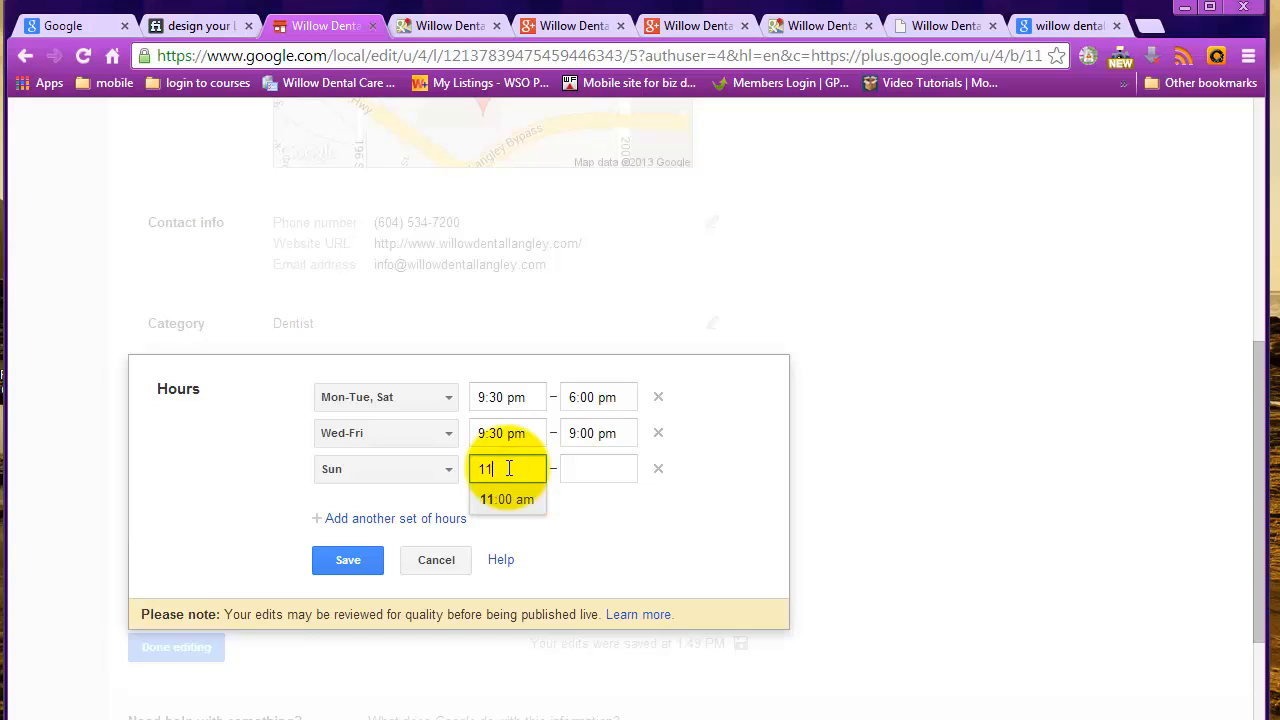
type("1")
left_click(507, 499)
left_click(586, 469)
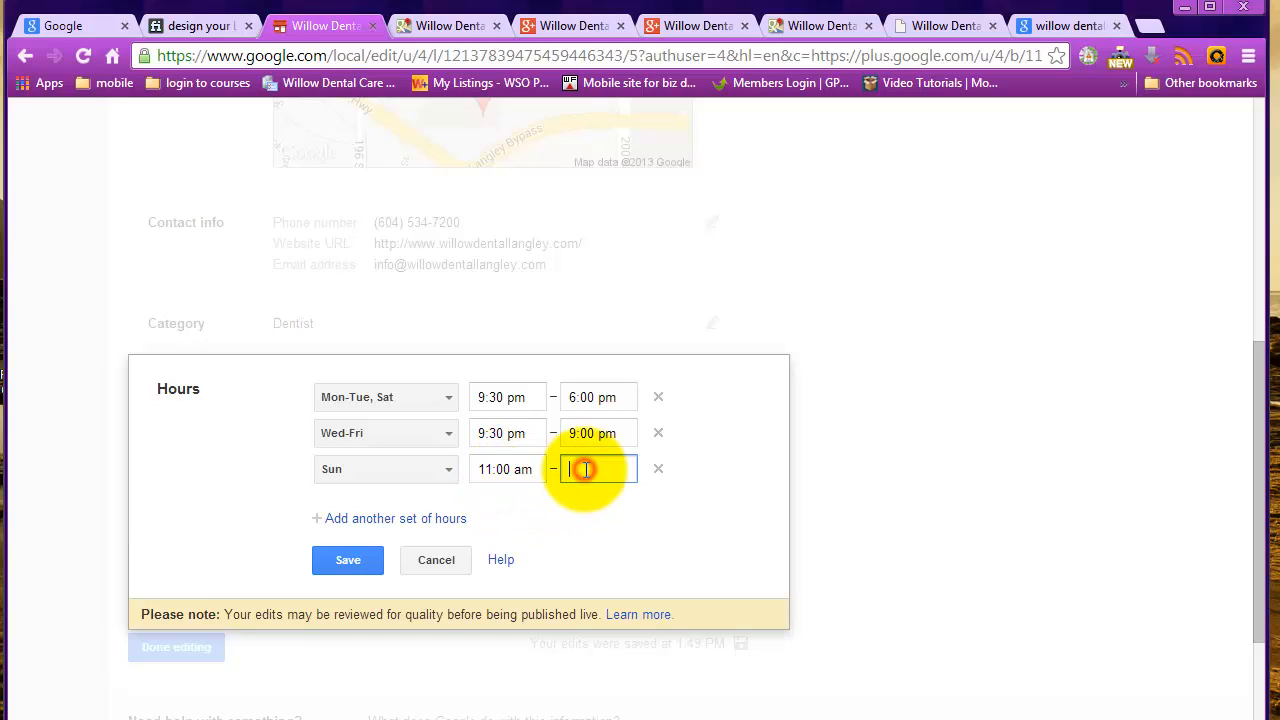
type("6")
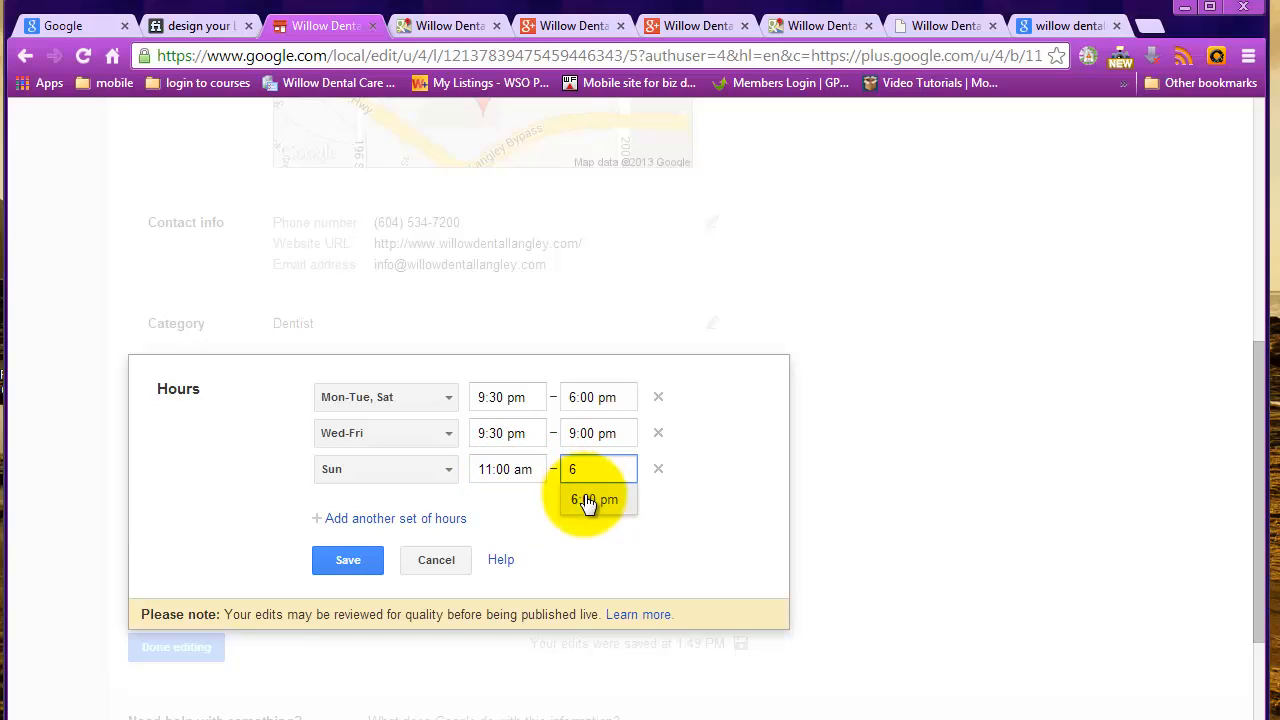
left_click(586, 494)
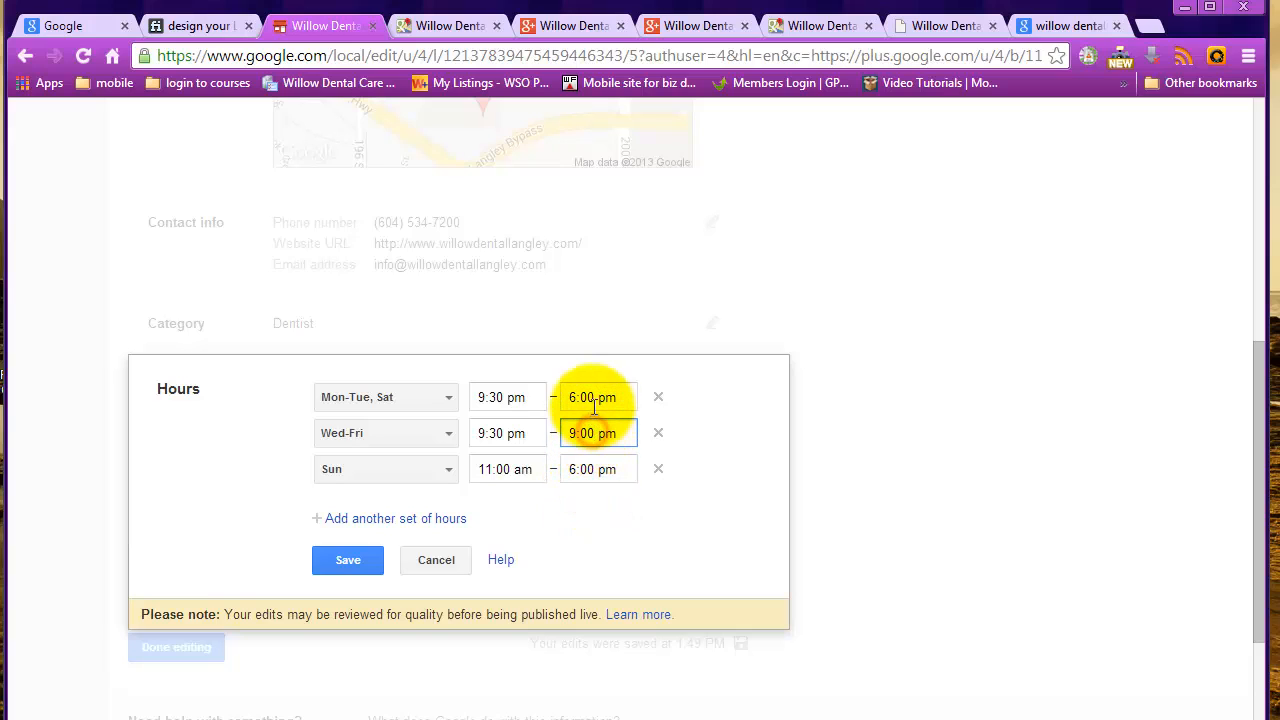
left_click(593, 397)
left_click(588, 467)
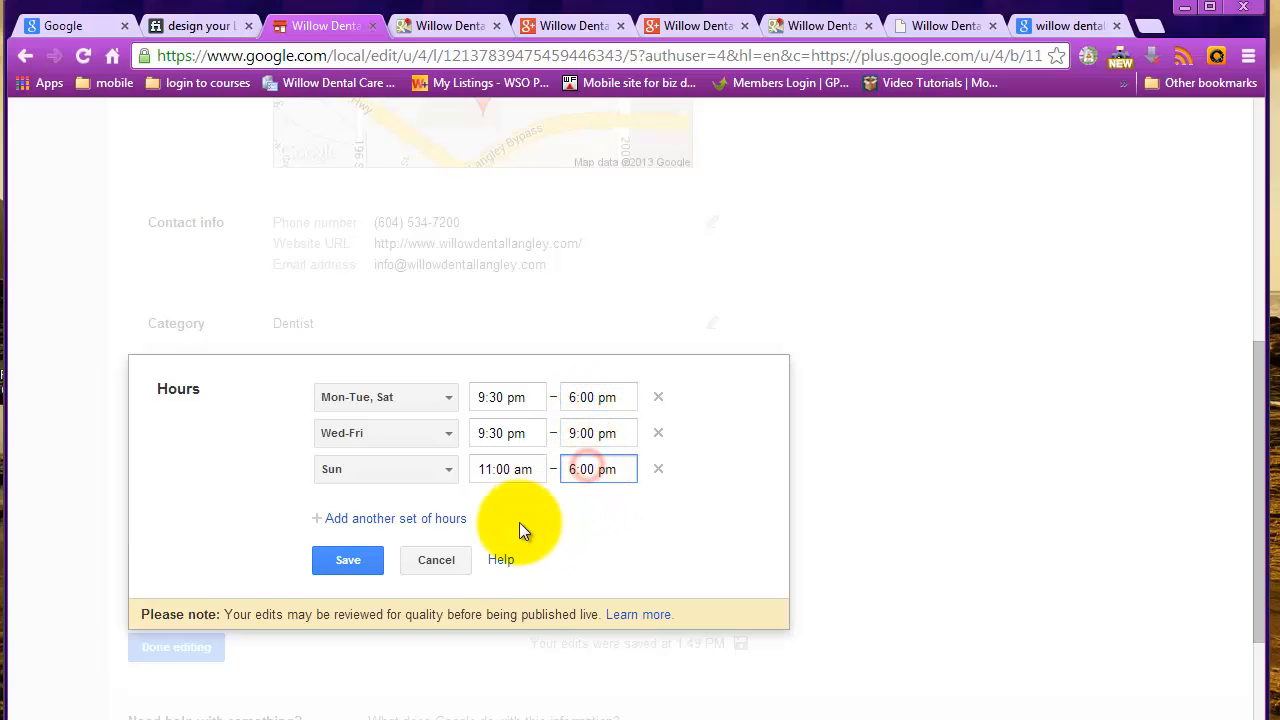
left_click(340, 564)
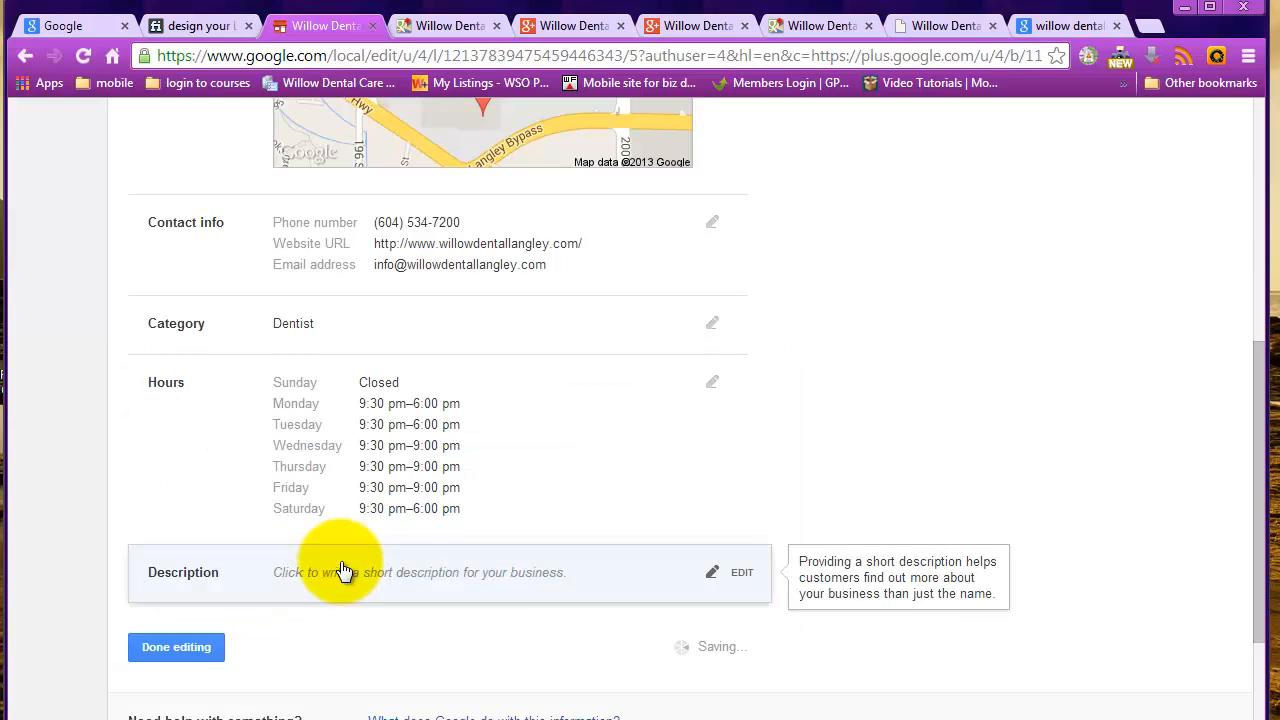
Review the business information entries and finish editing to return to the page's dashboard overview
scroll(343, 571, "down", 1)
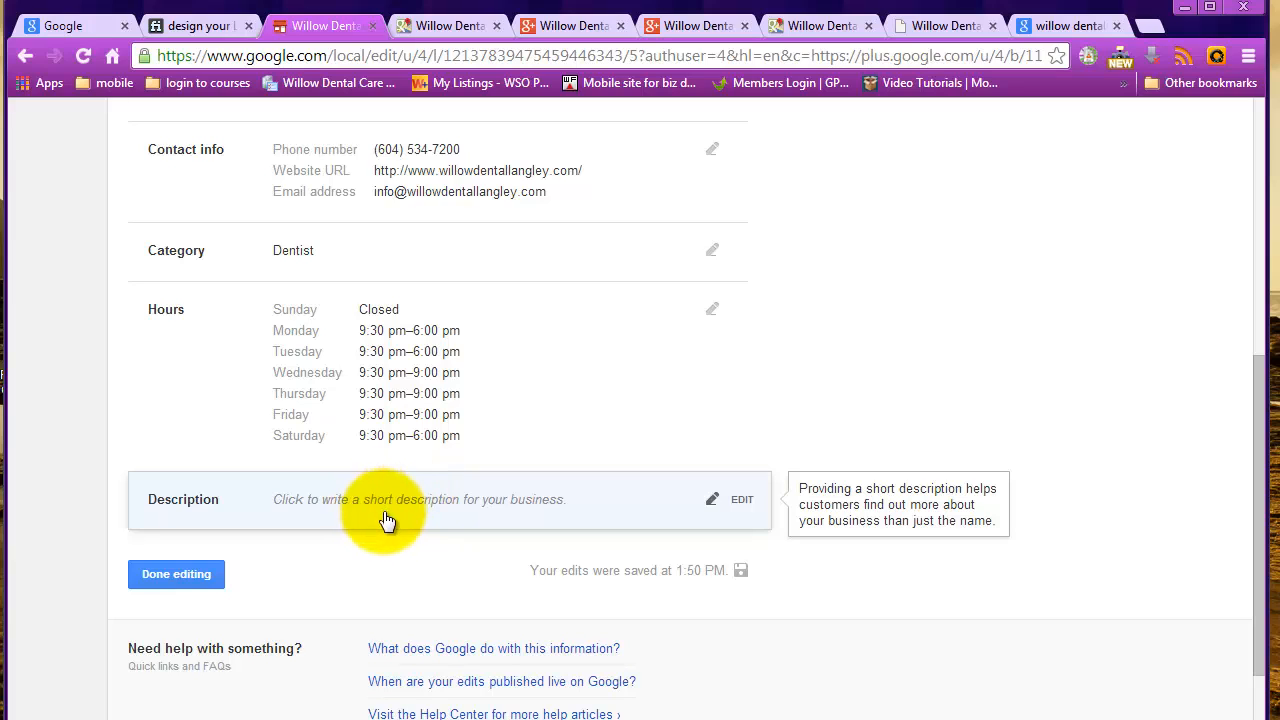
scroll(956, 580, "up", 5)
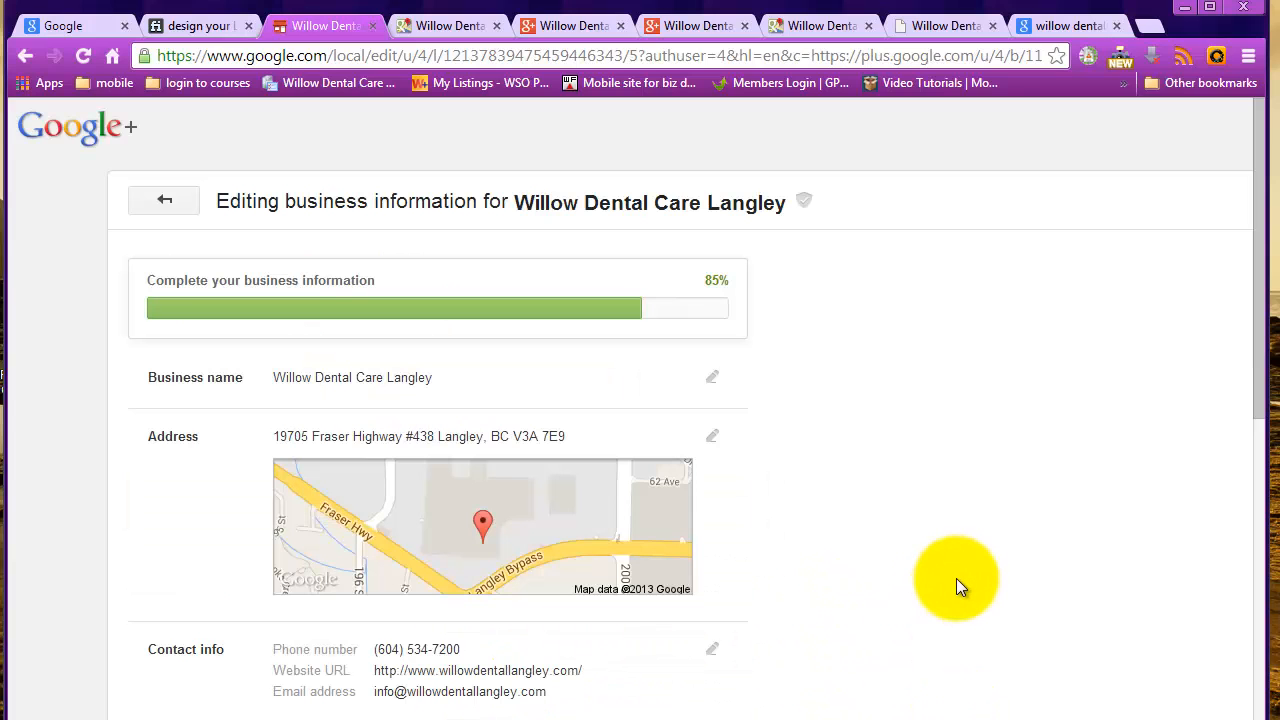
scroll(956, 578, "down", 1)
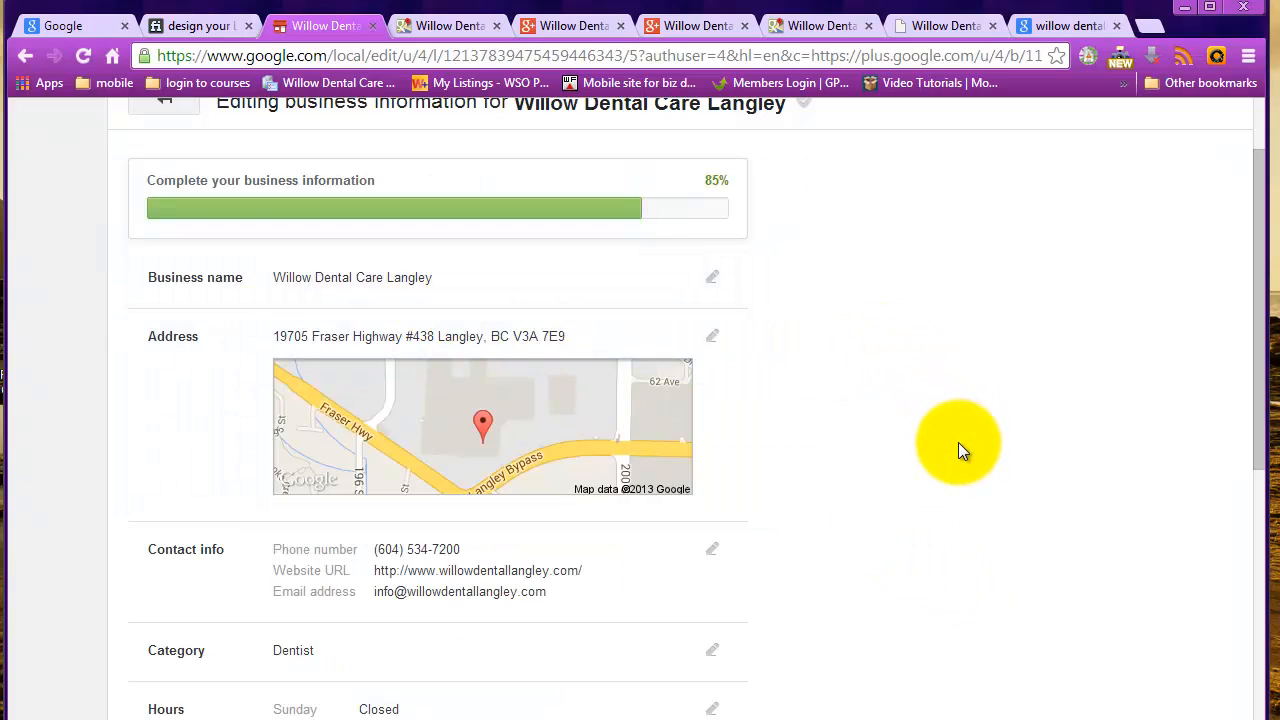
scroll(958, 442, "down", 2)
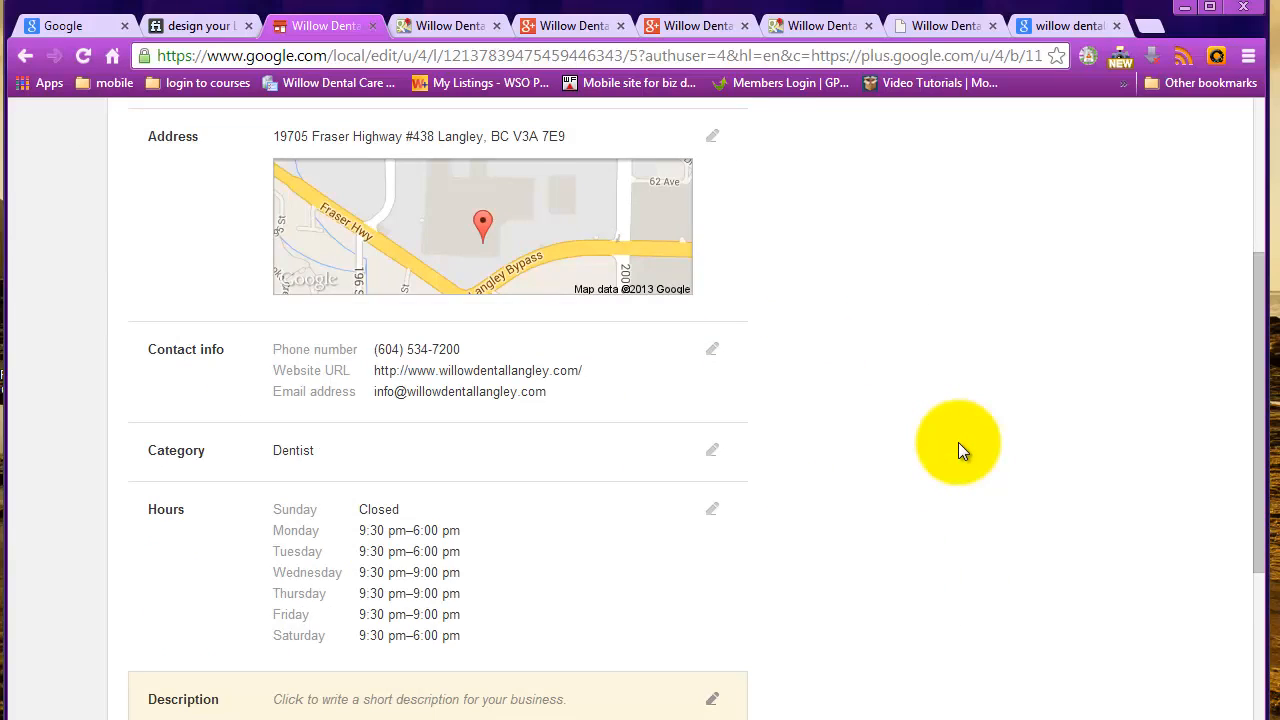
scroll(958, 442, "down", 3)
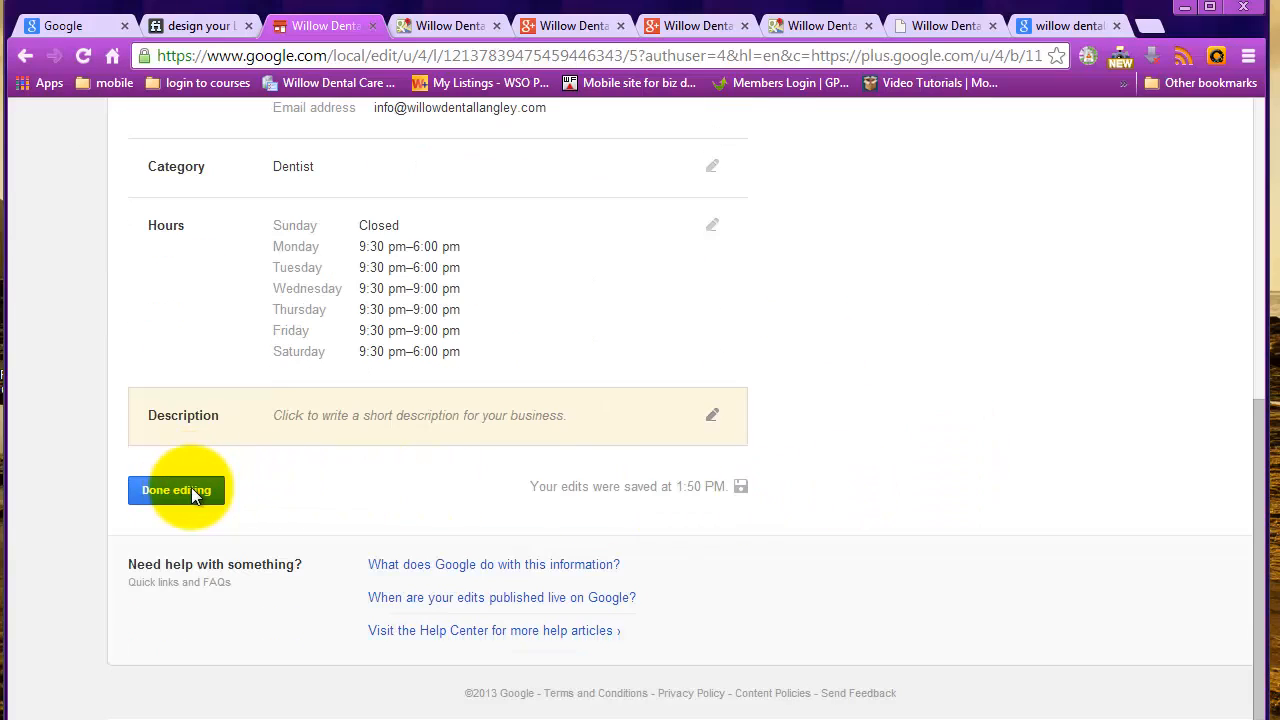
left_click(195, 496)
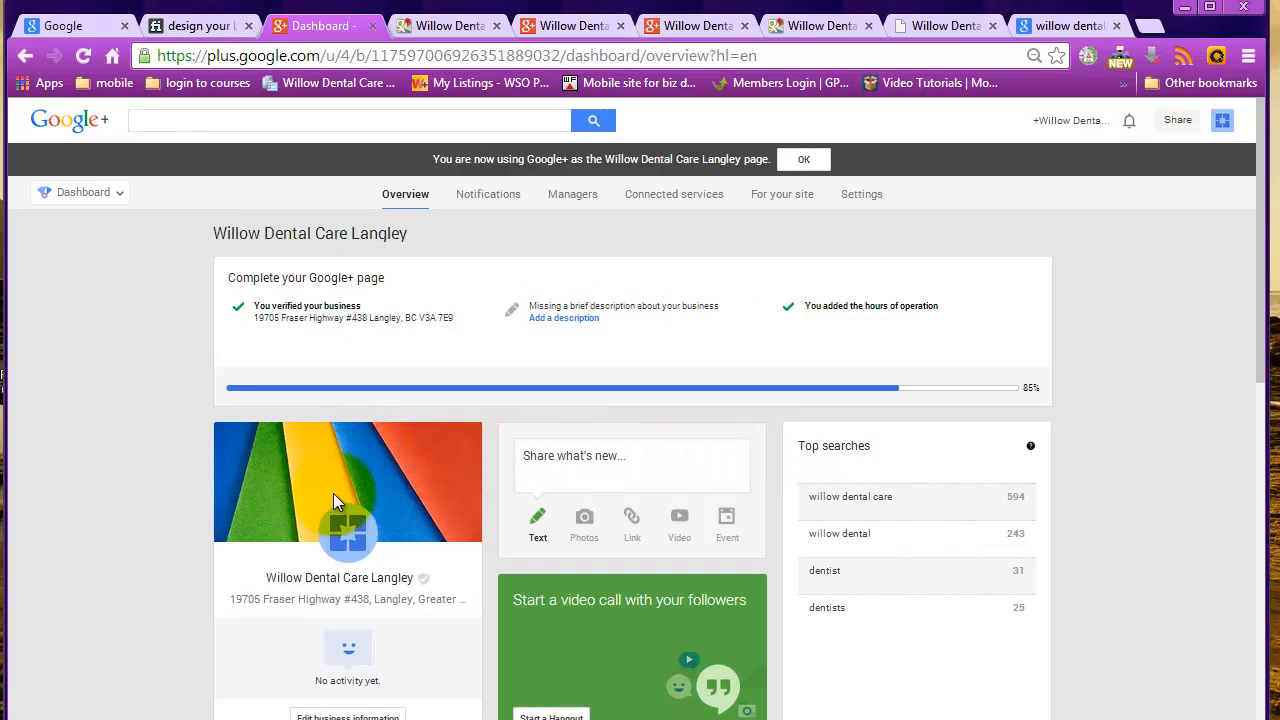
mouse_move(350, 540)
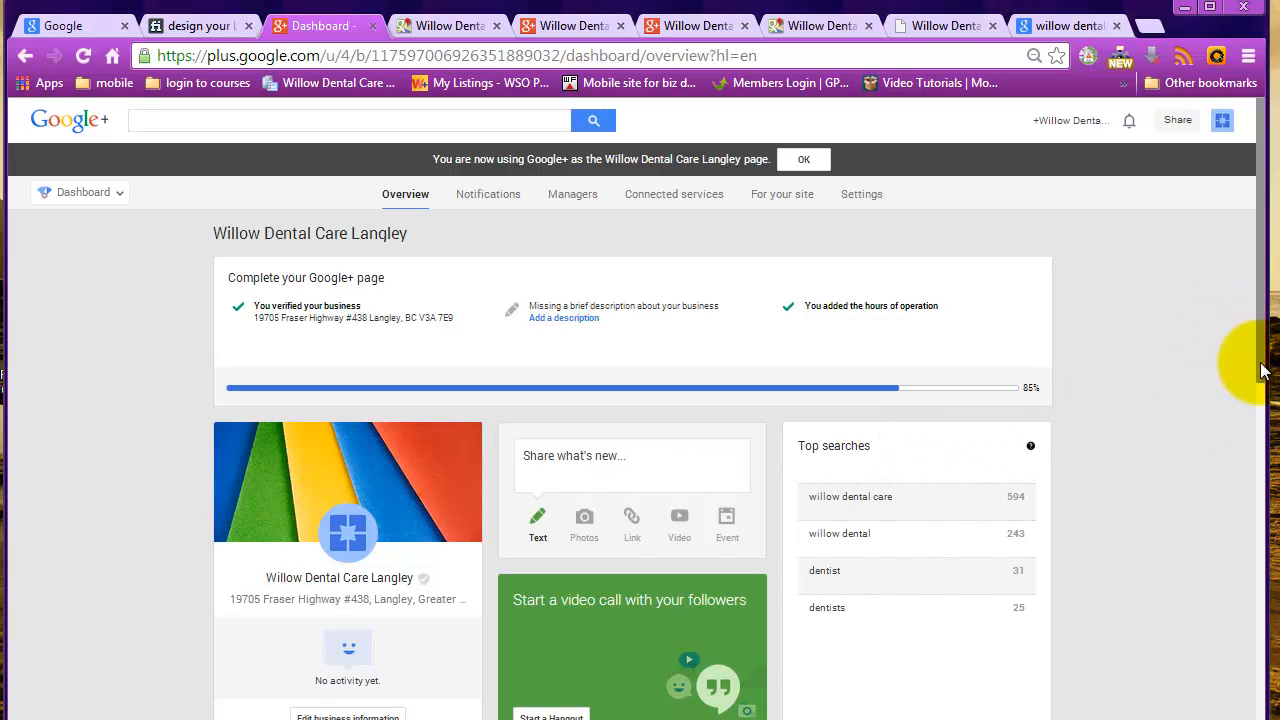
Compare the profile and cover images on the Langley page's dashboard and public page with those on the Willow Dental Care Westend page
scroll(1252, 380, "down", 3)
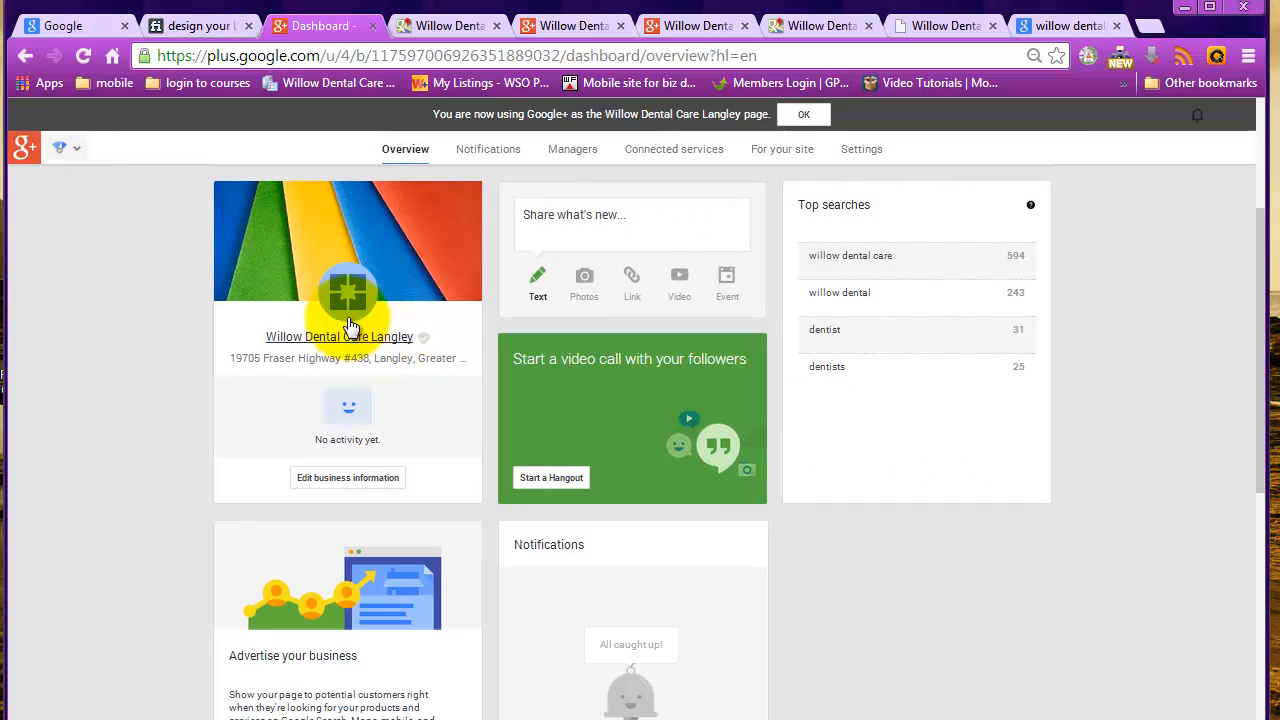
mouse_move(359, 302)
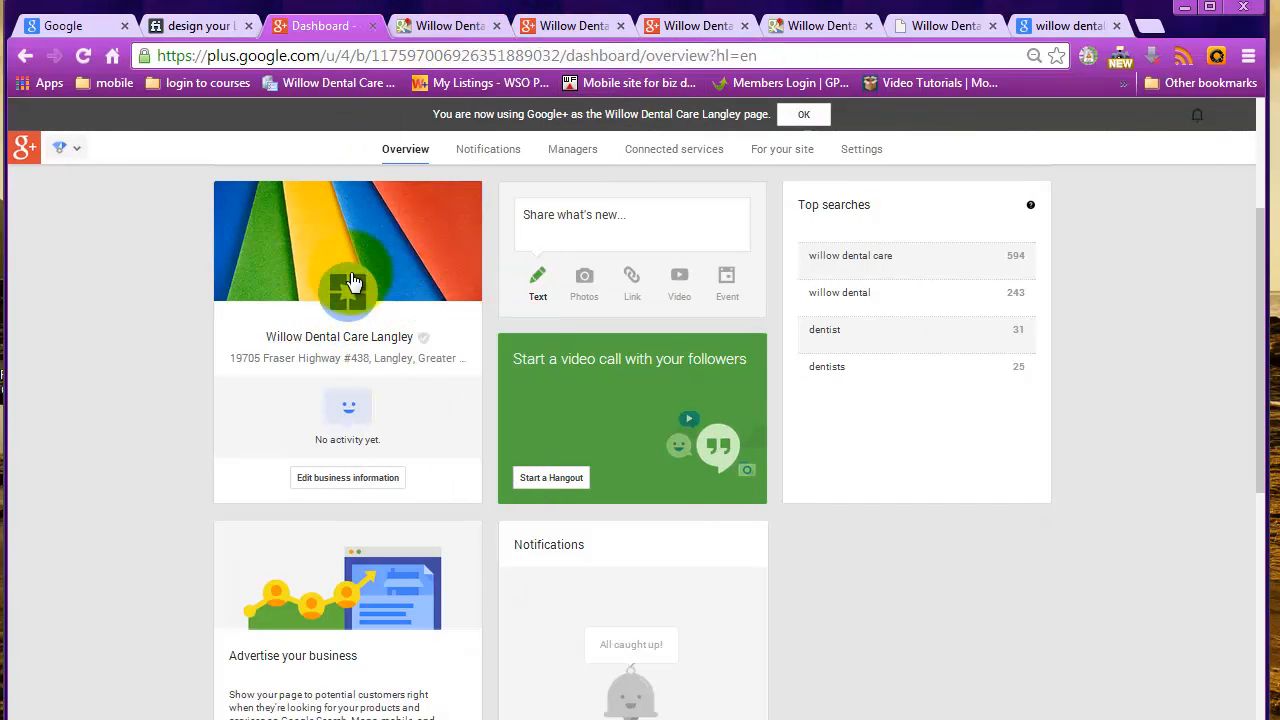
left_click(454, 25)
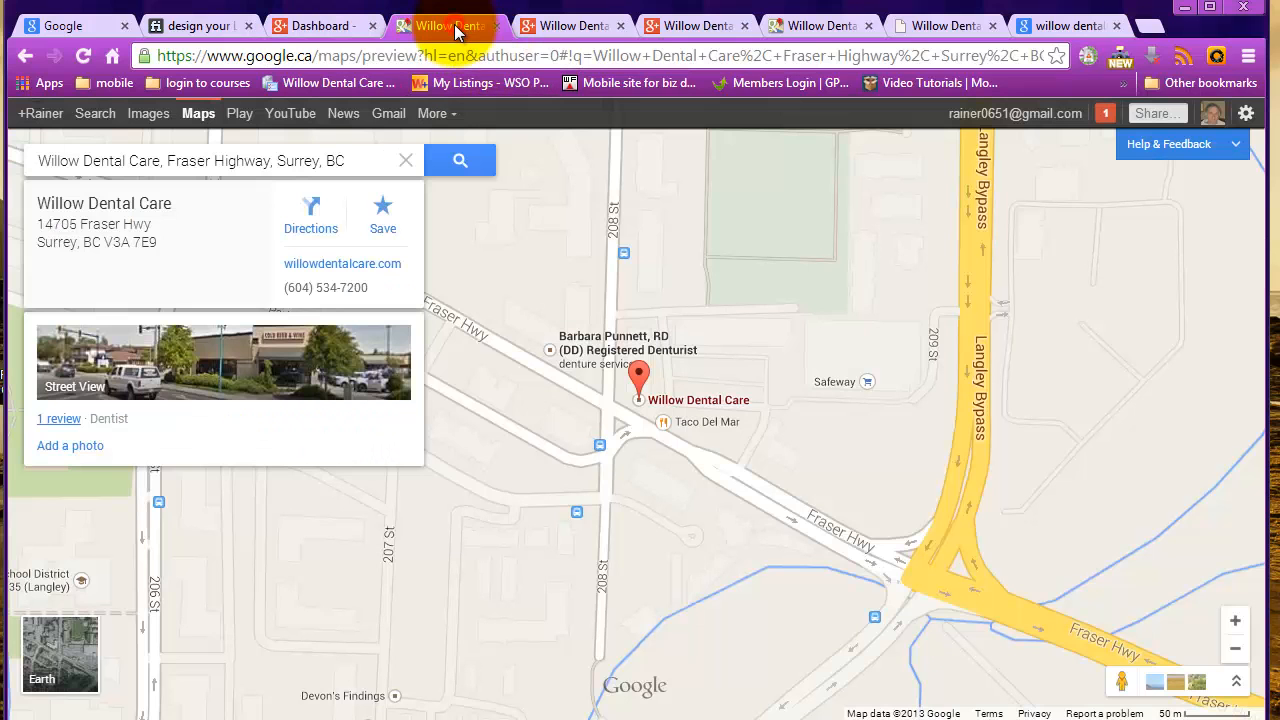
left_click(577, 23)
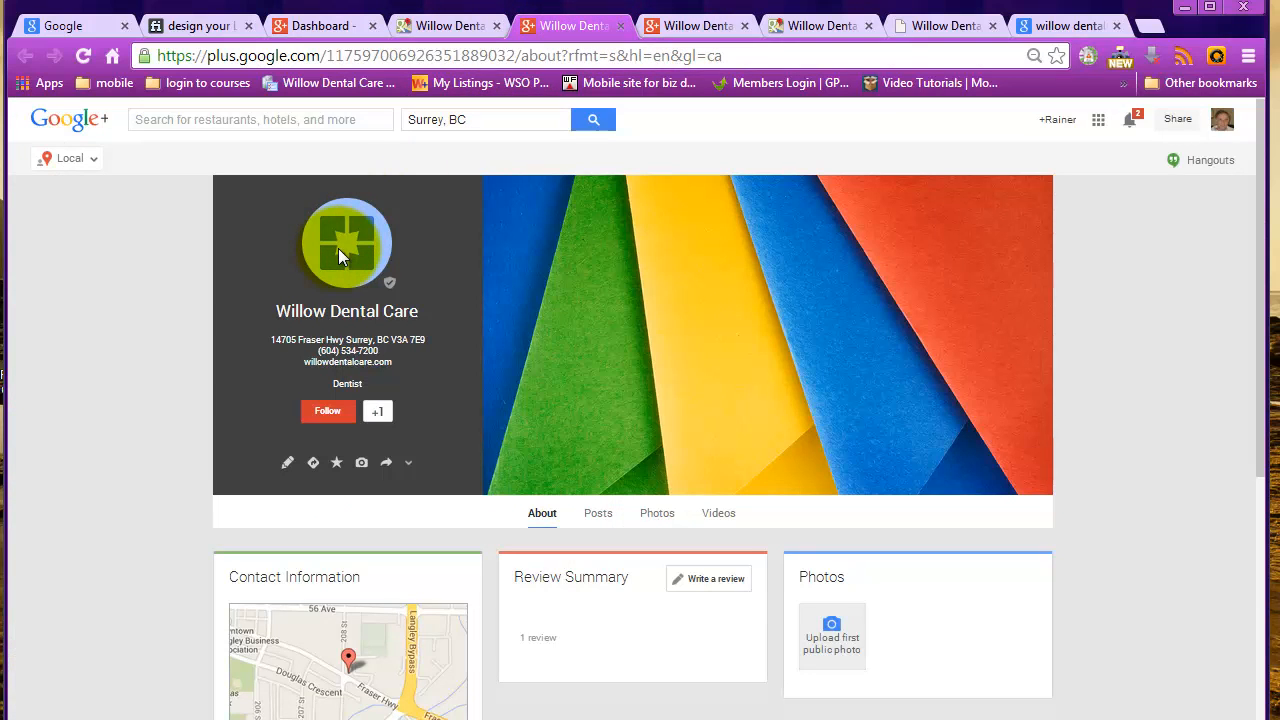
left_click(702, 25)
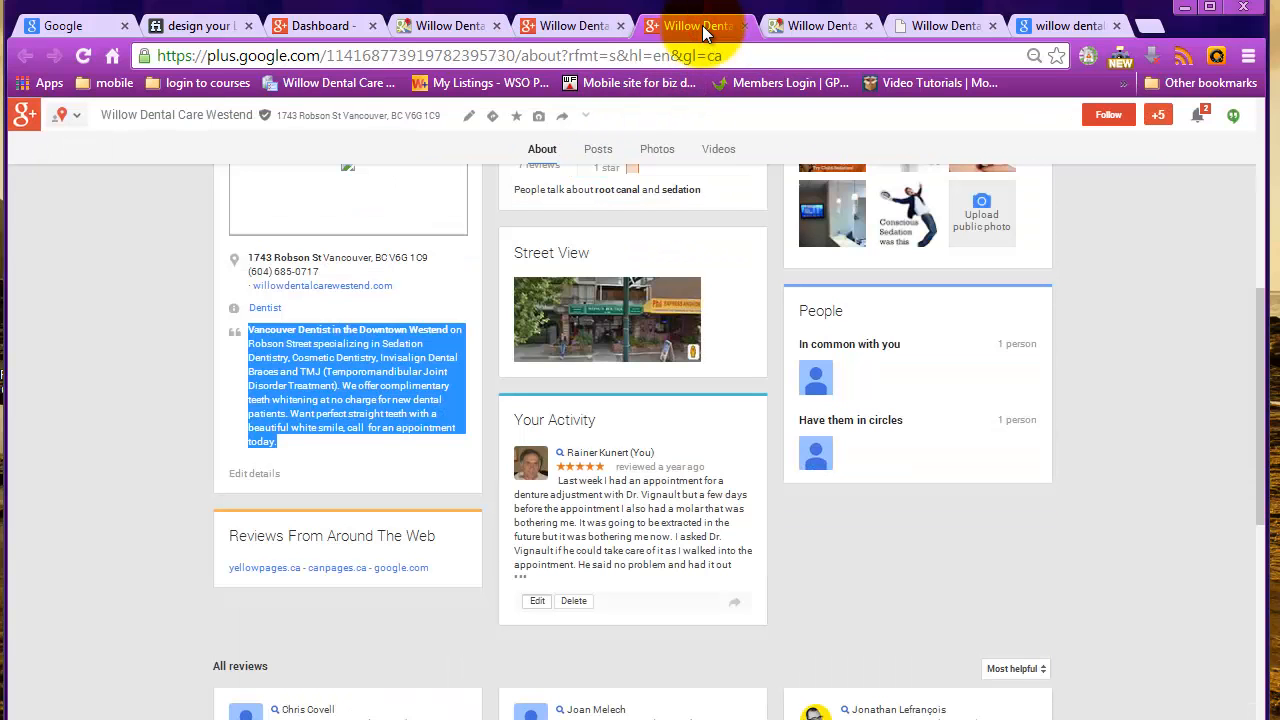
left_click_drag(1252, 366, 1255, 165)
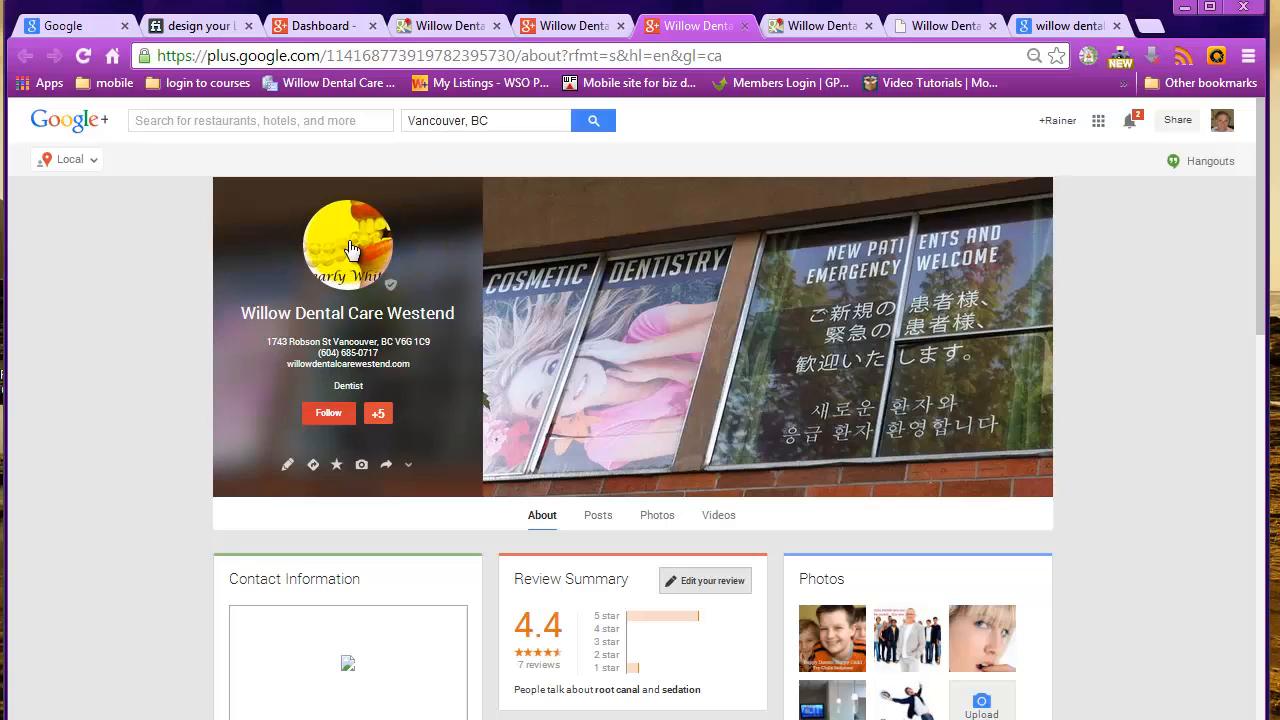